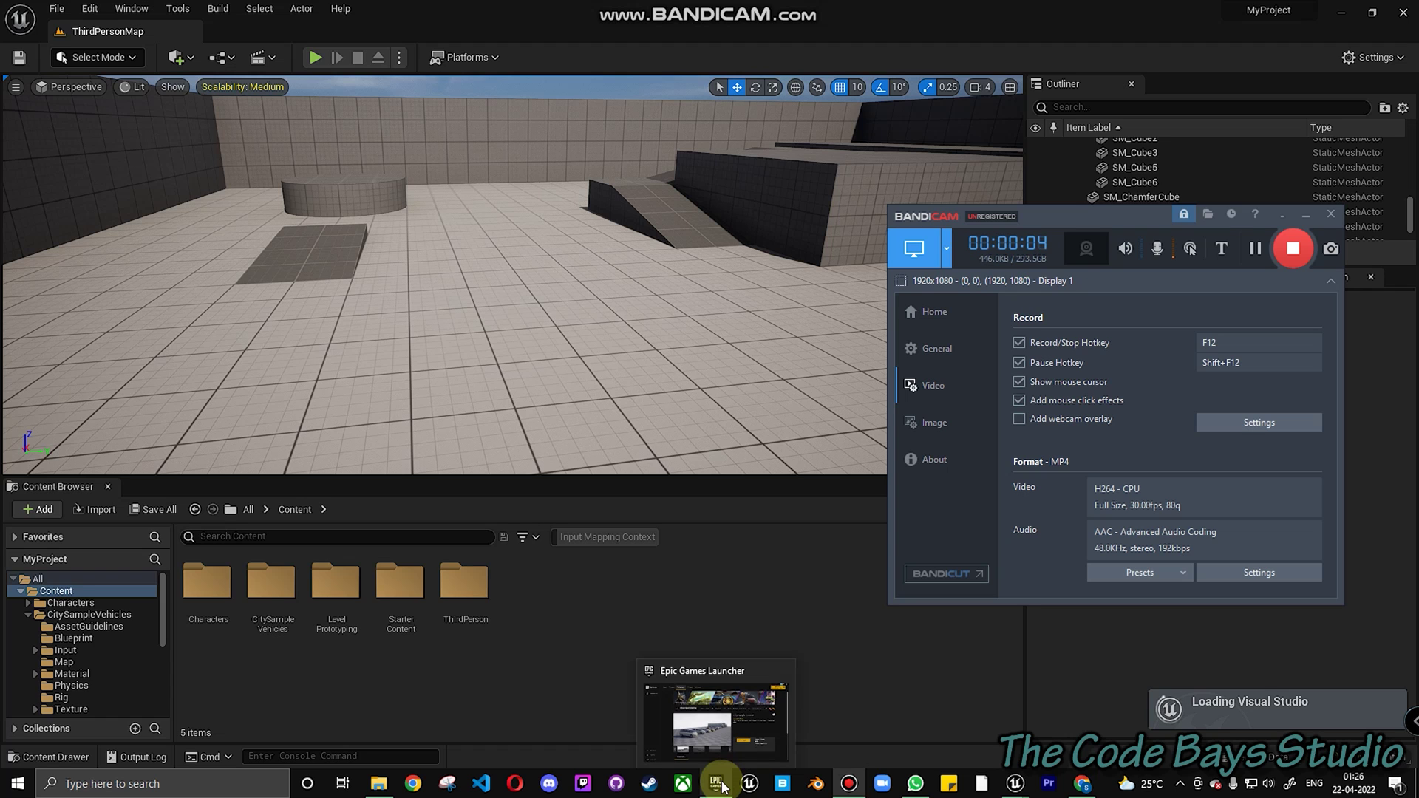
{"action": "left_click", "coordinate": [722, 787]}
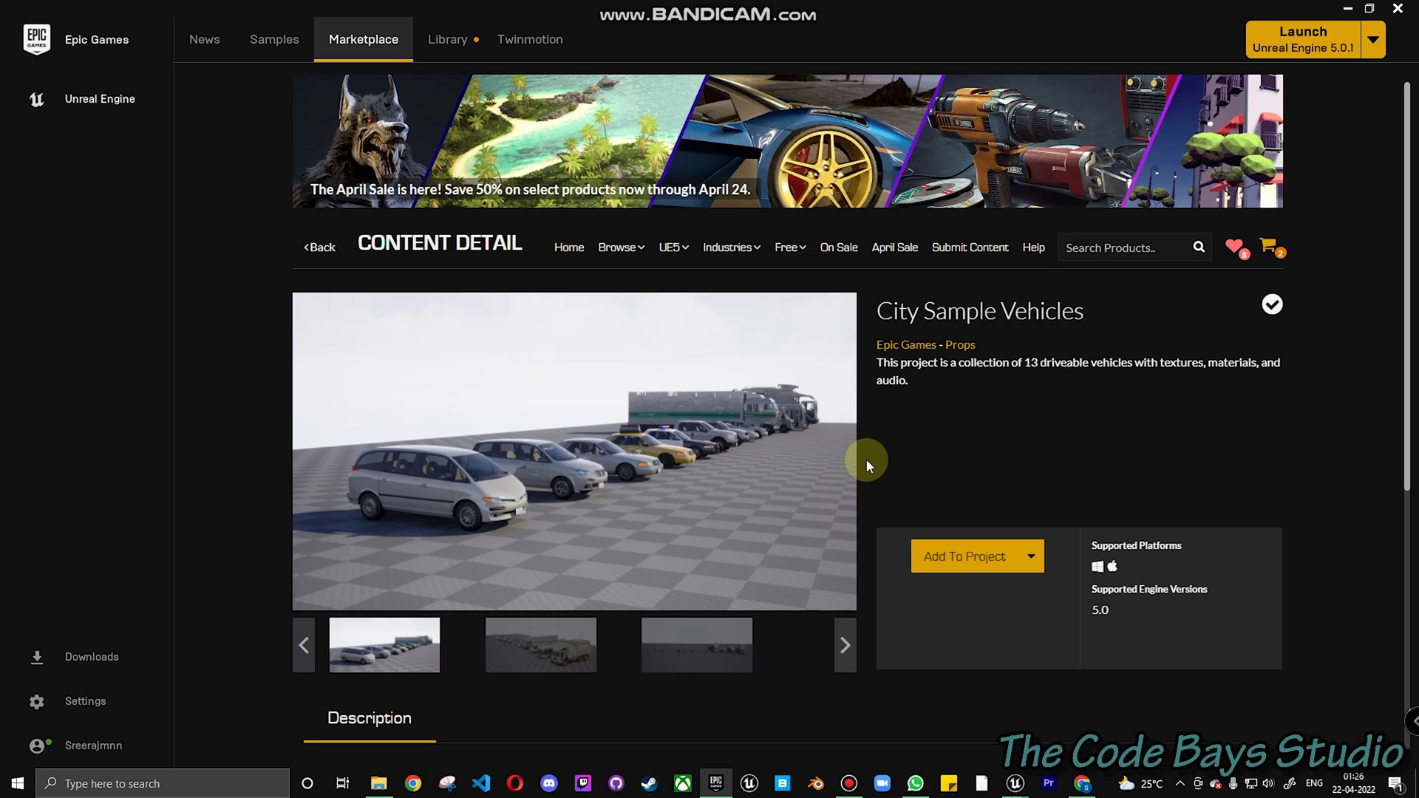
{"action": "left_click", "coordinate": [955, 559]}
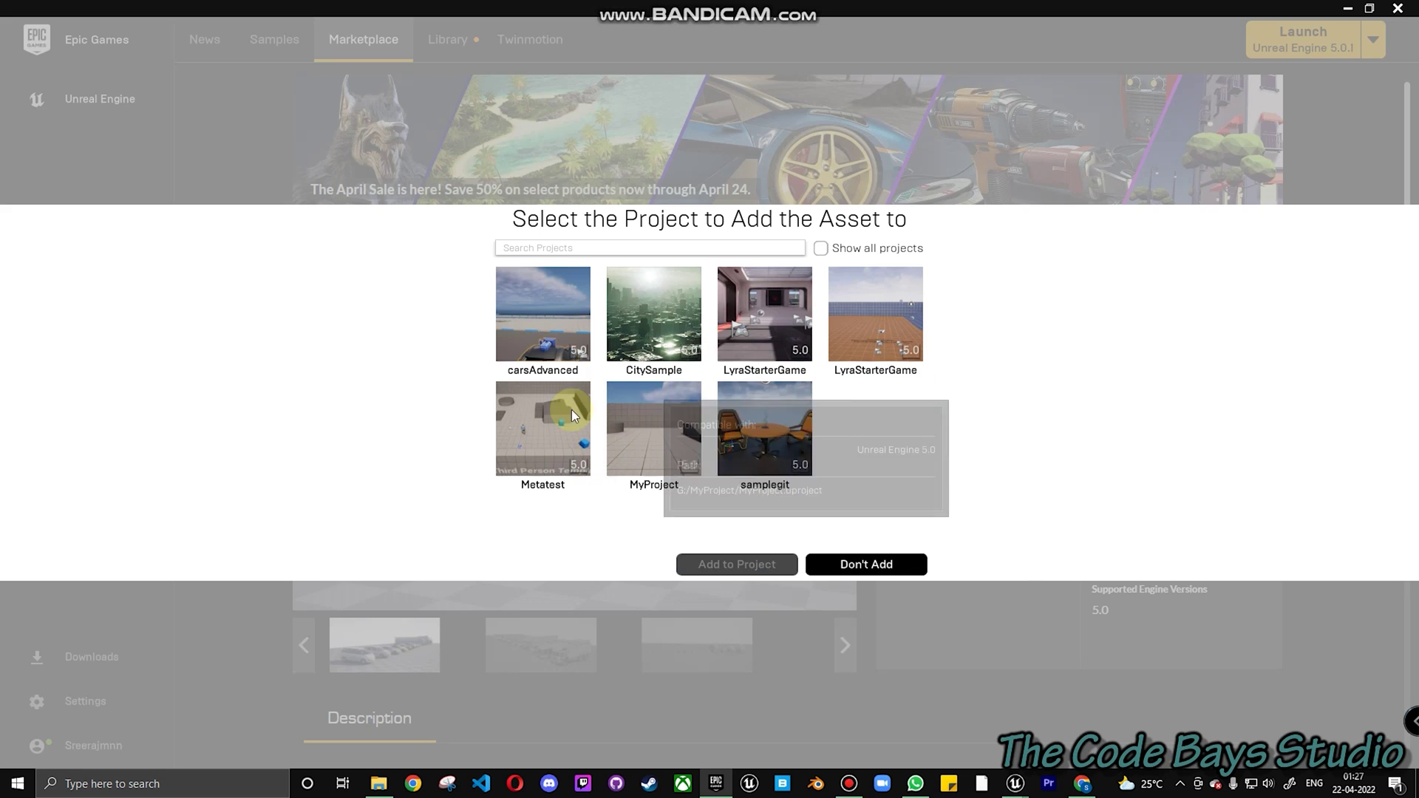
{"action": "left_click", "coordinate": [654, 446]}
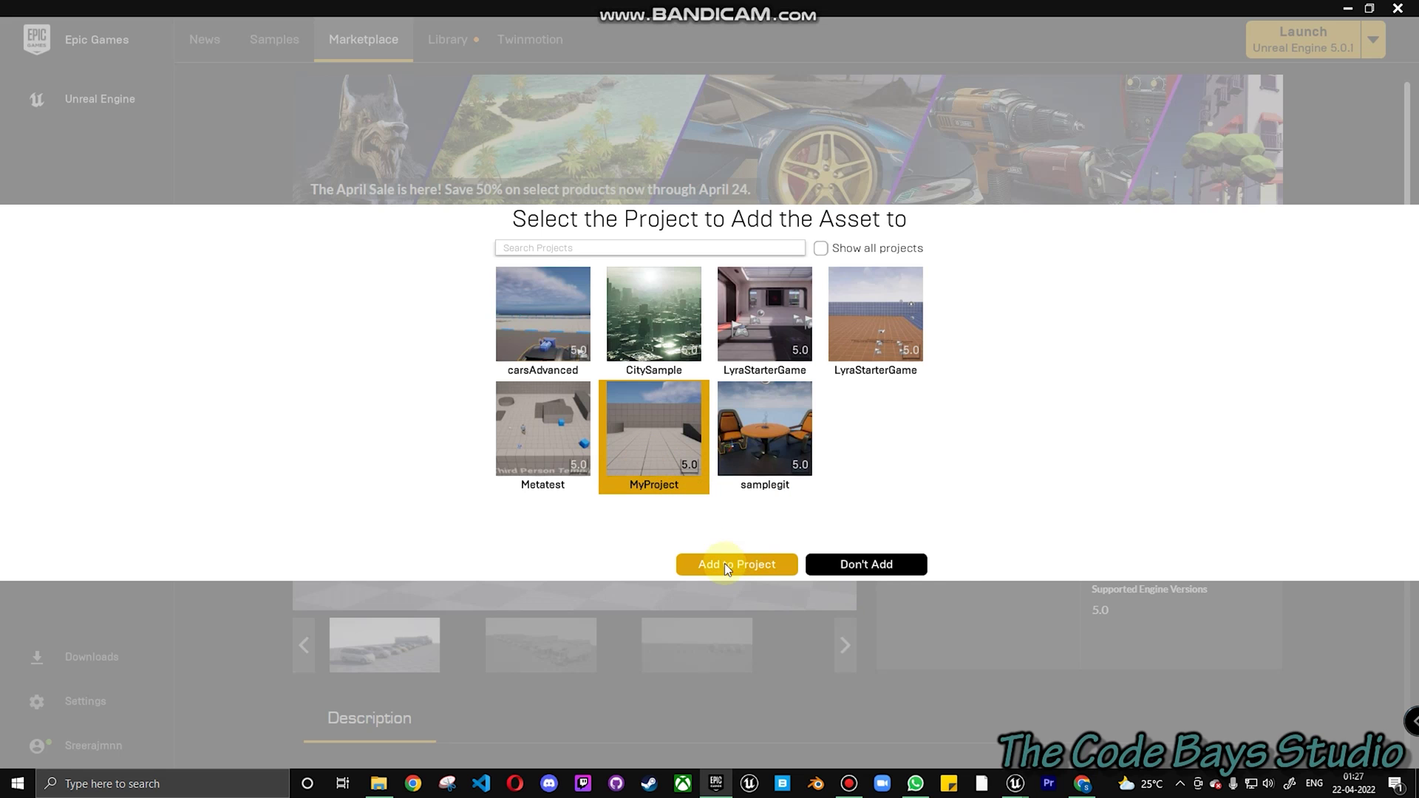
{"action": "left_click", "coordinate": [871, 570]}
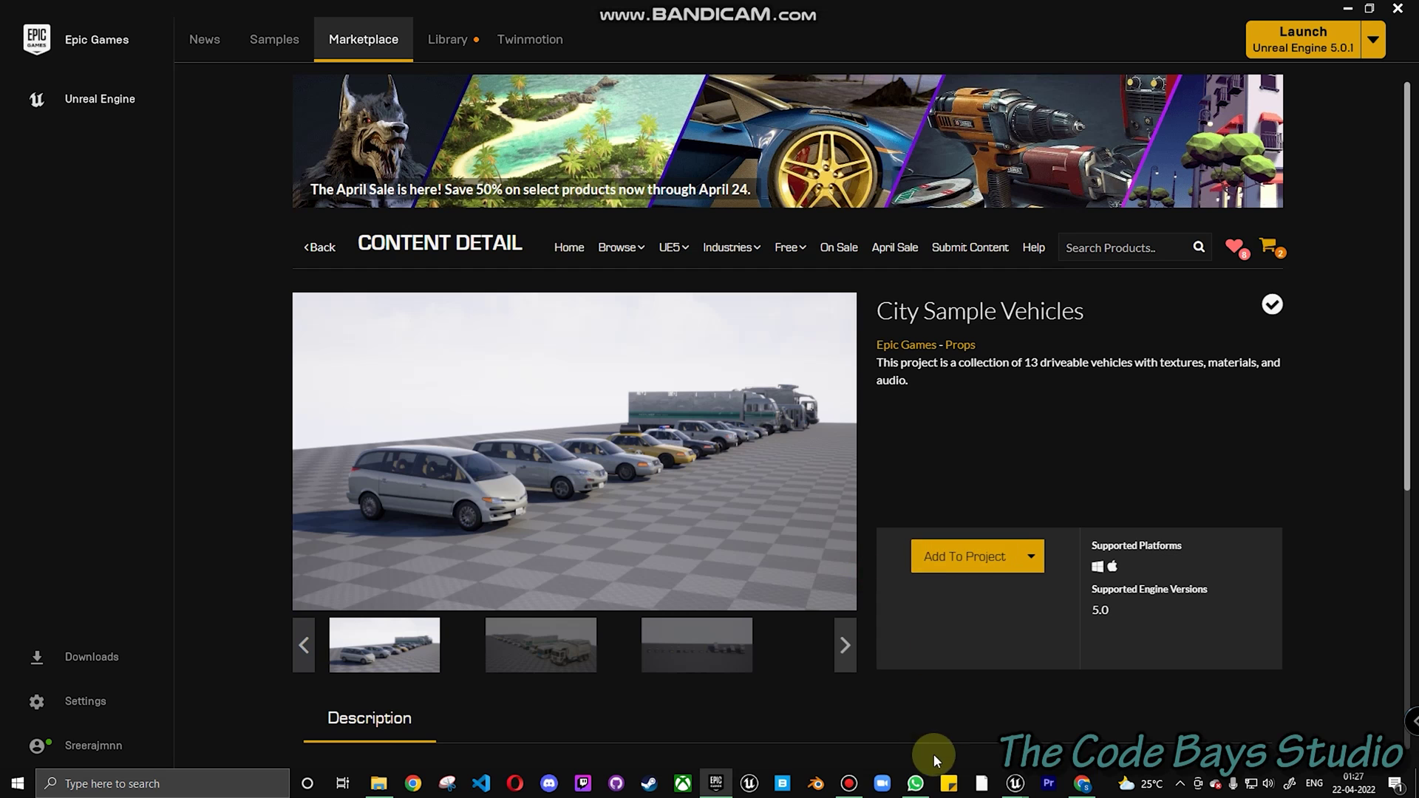
Switch to the MyProject Unreal Editor window and play-test the third-person character's movement in ThirdPersonMap.
{"action": "mouse_move", "coordinate": [1016, 782]}
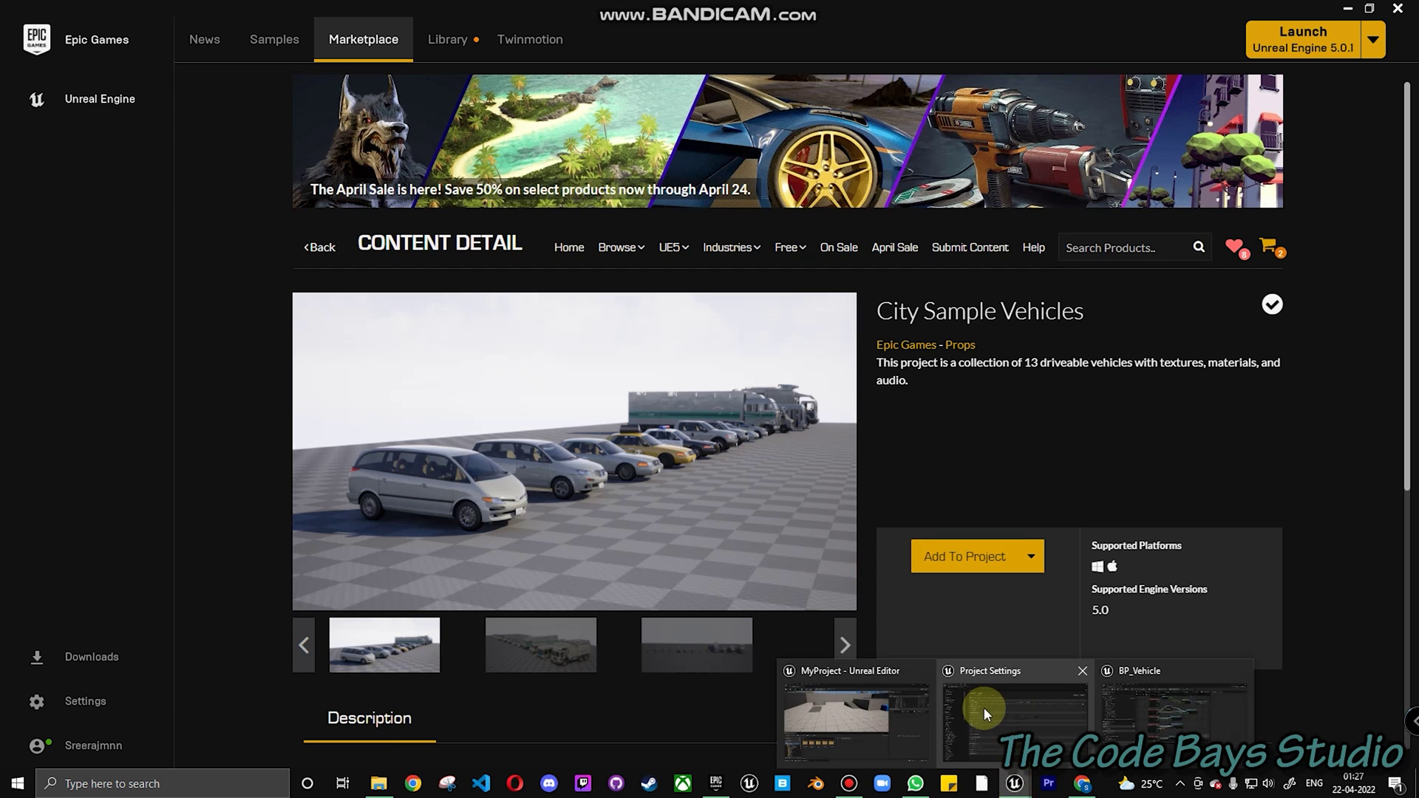
{"action": "left_click", "coordinate": [858, 717]}
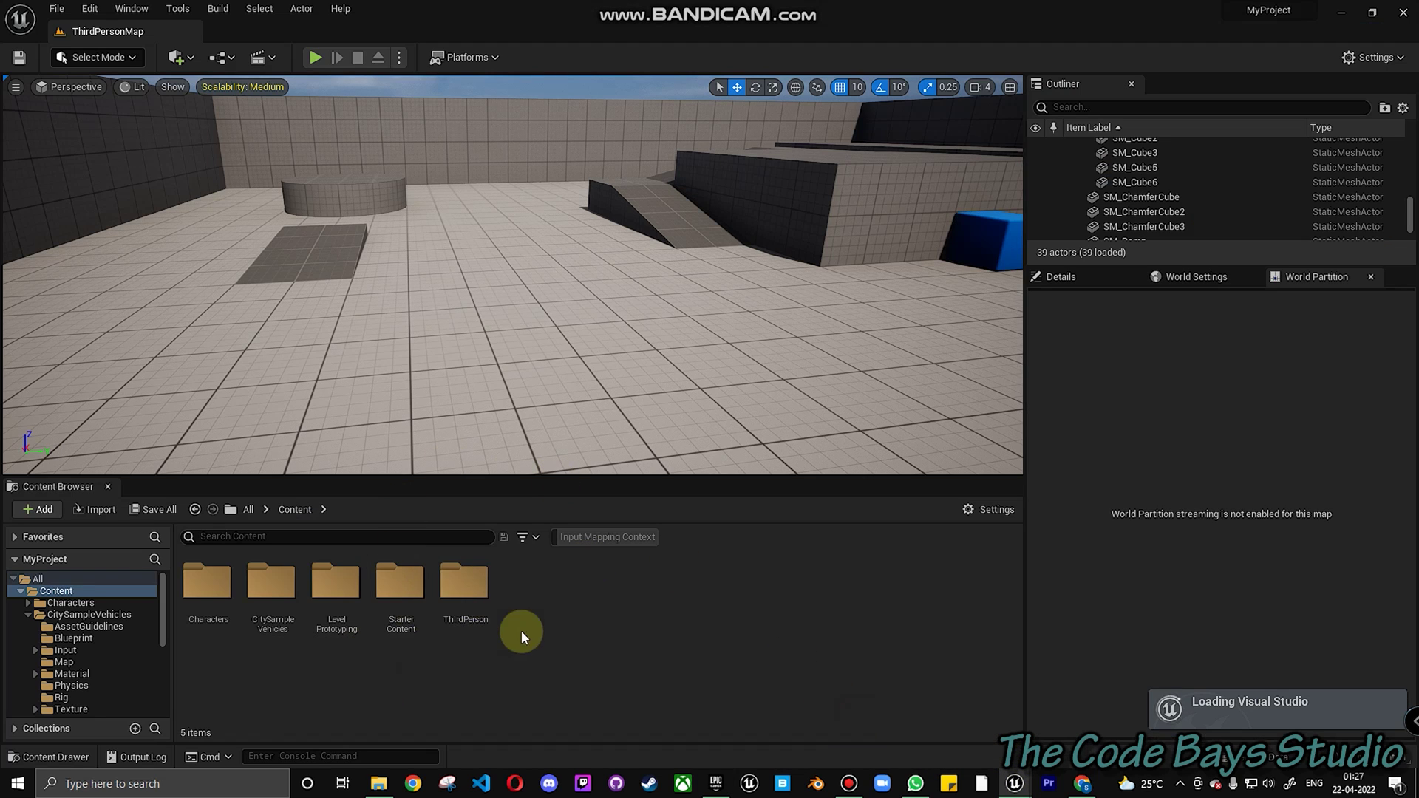
{"action": "left_click", "coordinate": [315, 58]}
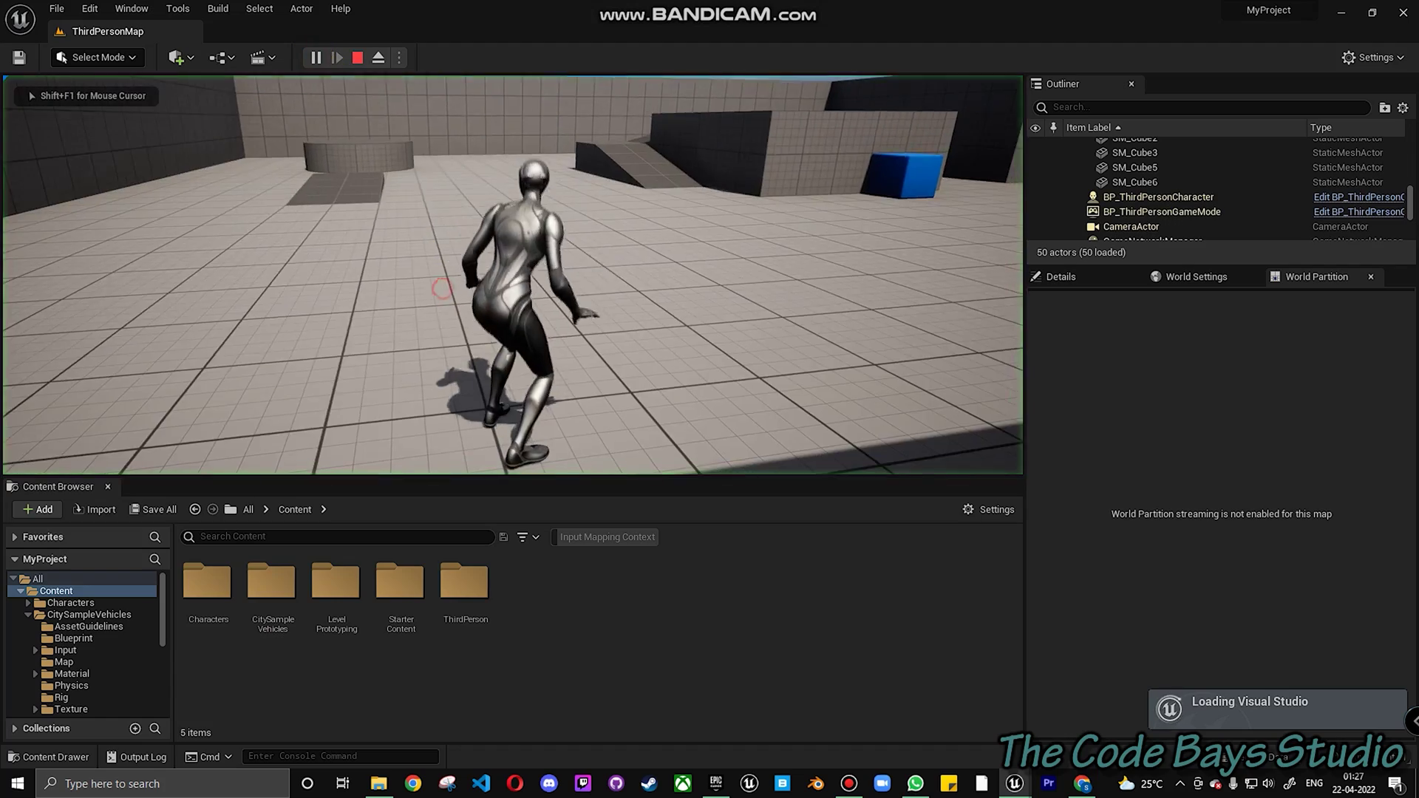
{"action": "key", "text": "w"}
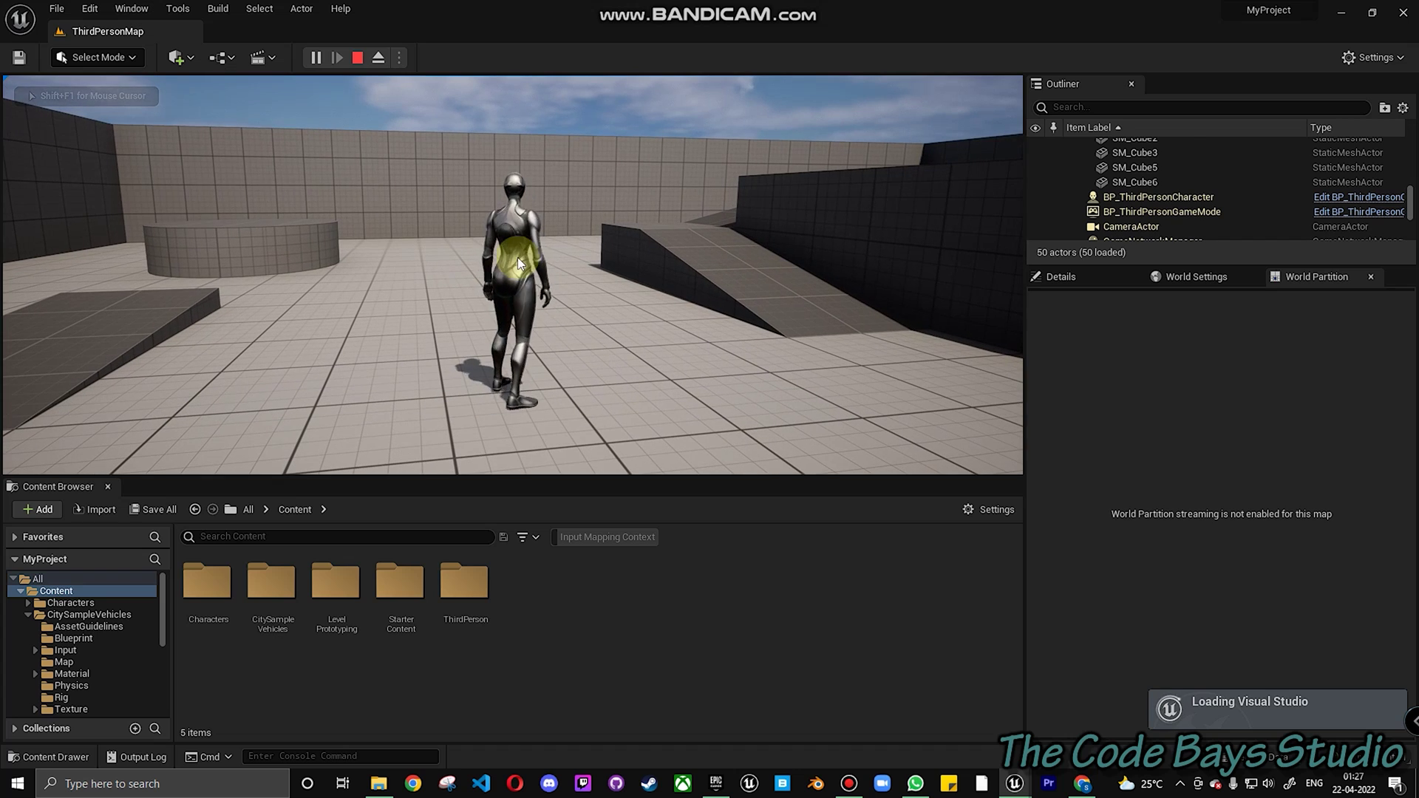
{"action": "key", "text": "Escape"}
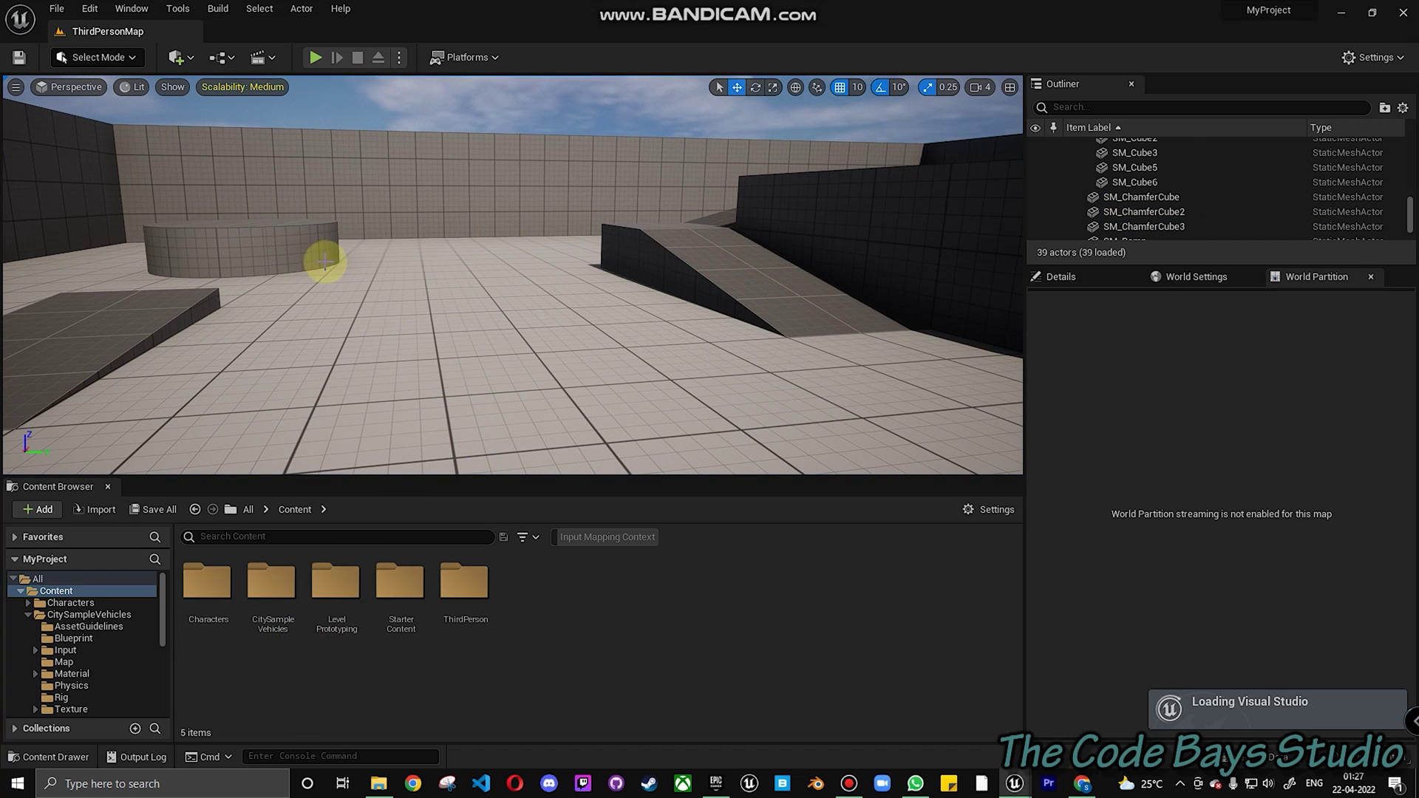
{"action": "left_click", "coordinate": [313, 65]}
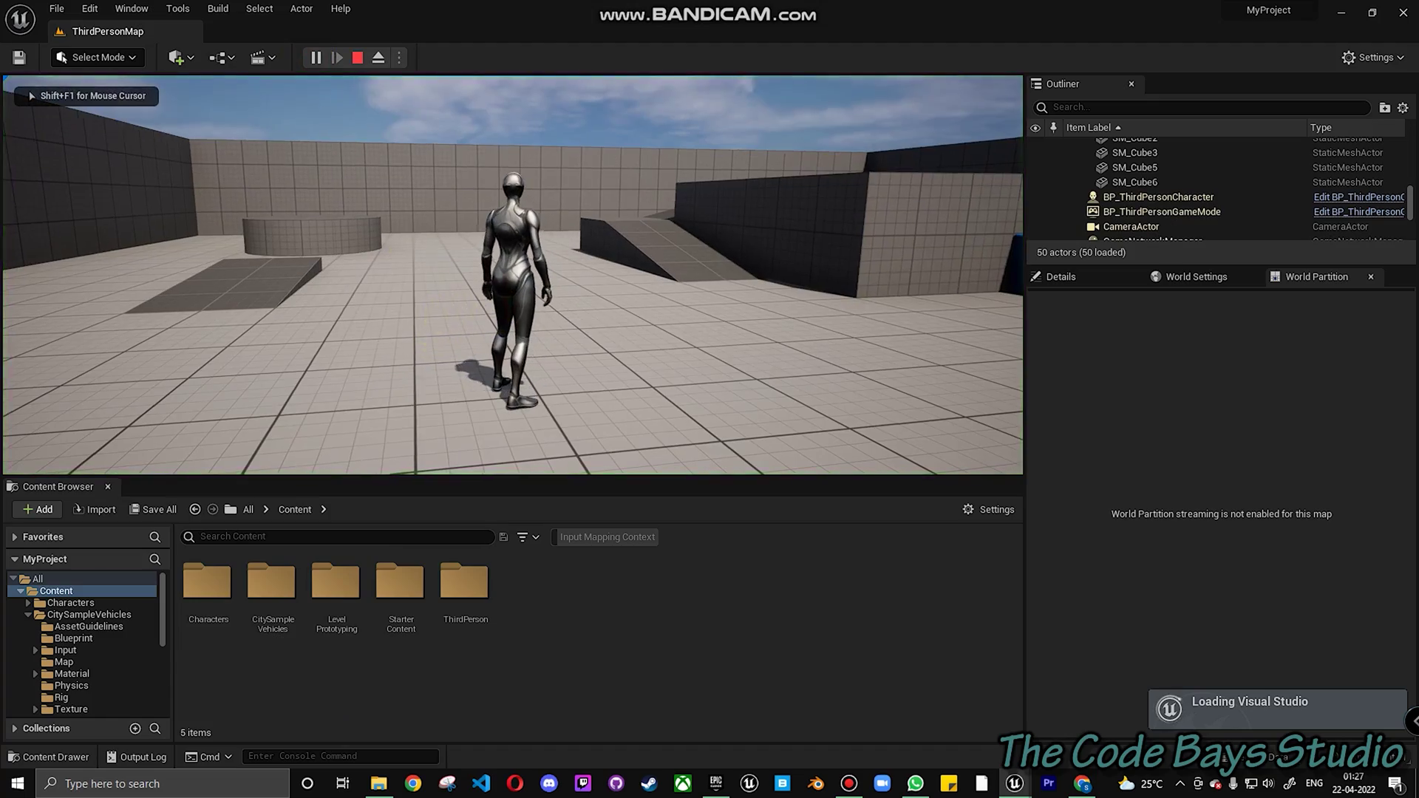
{"action": "key", "text": "w"}
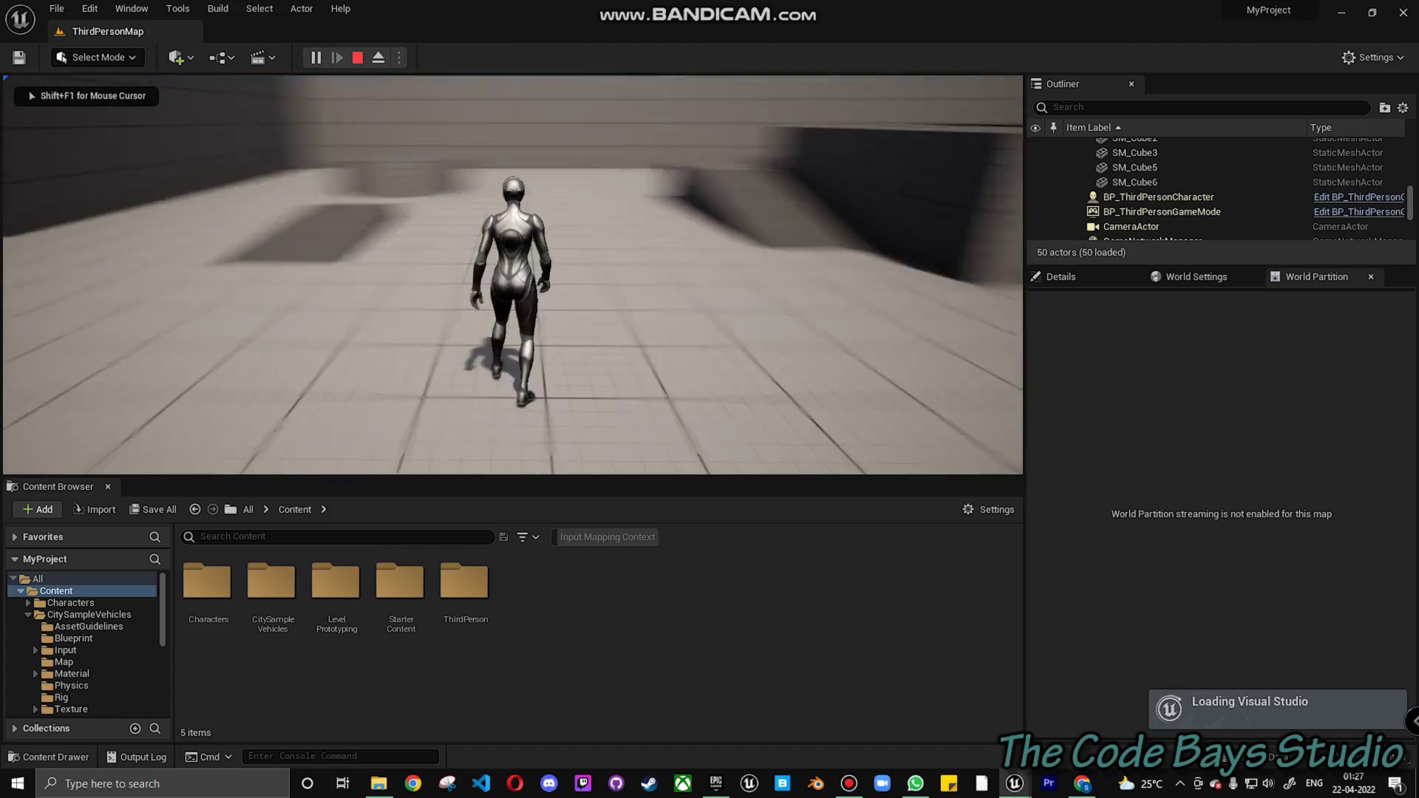
{"action": "key", "text": "a"}
{"action": "key", "text": "w"}
{"action": "key", "text": "d"}
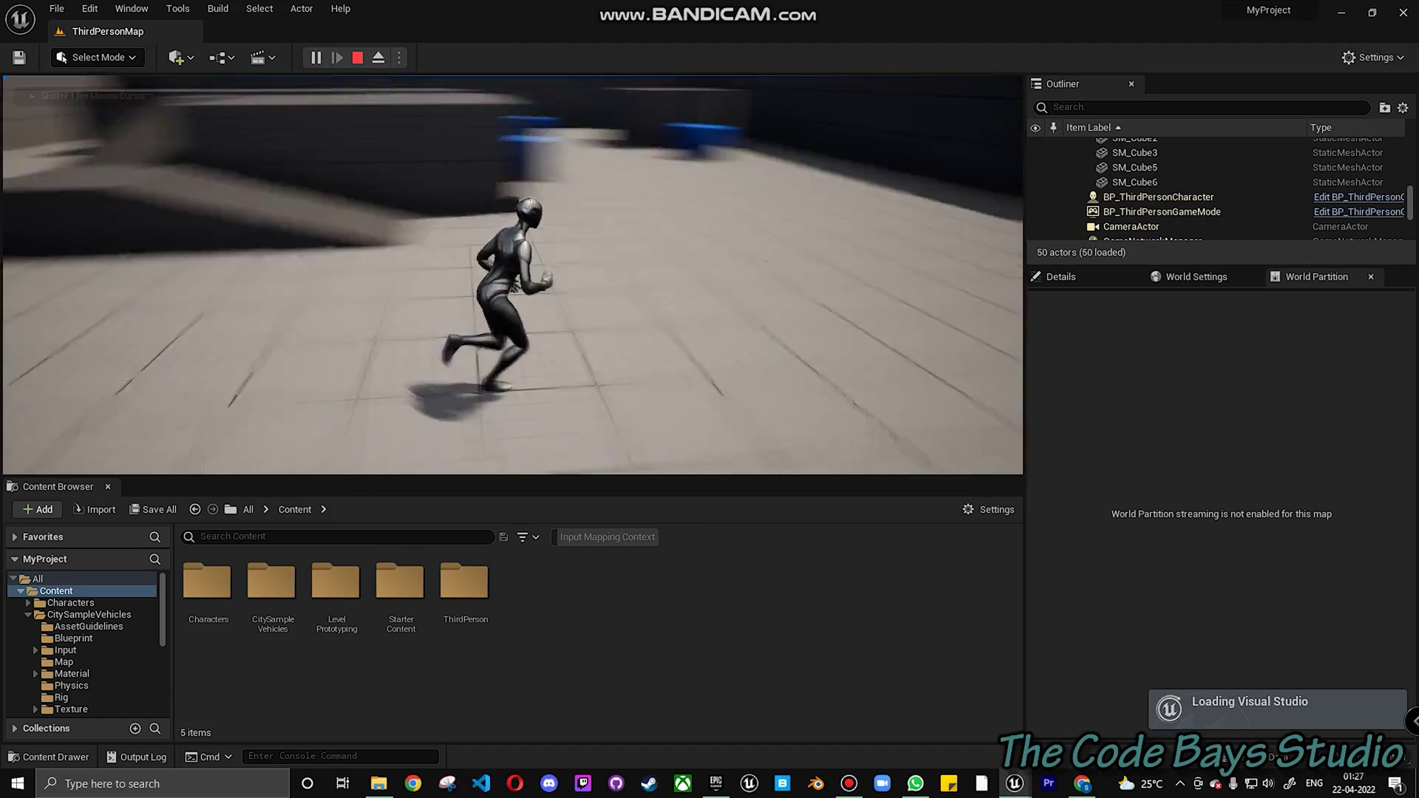
{"action": "key", "text": "Escape"}
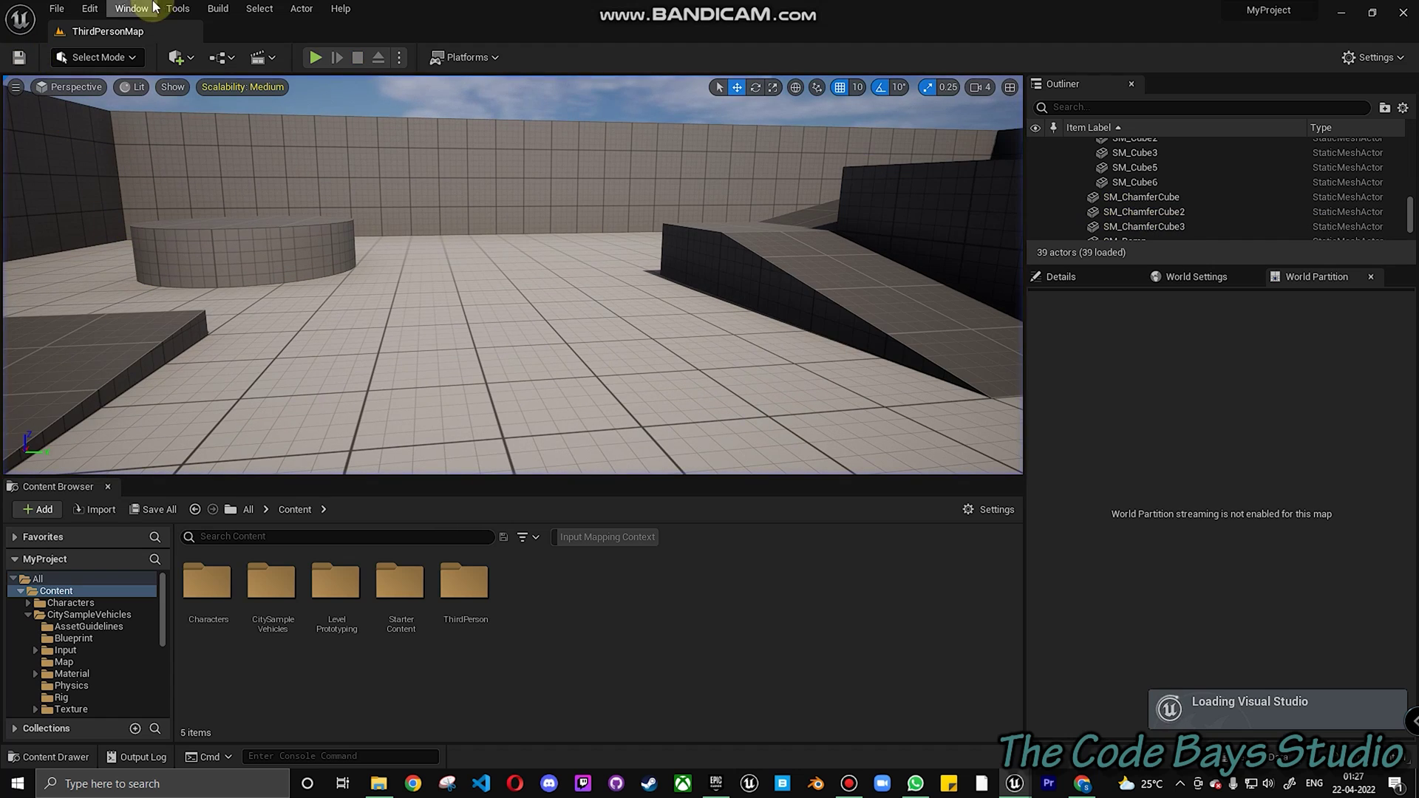
Search the project's plugins for "enhance" to check whether the Enhanced Input plugin is enabled.
{"action": "left_click", "coordinate": [90, 8]}
{"action": "left_click", "coordinate": [161, 249]}
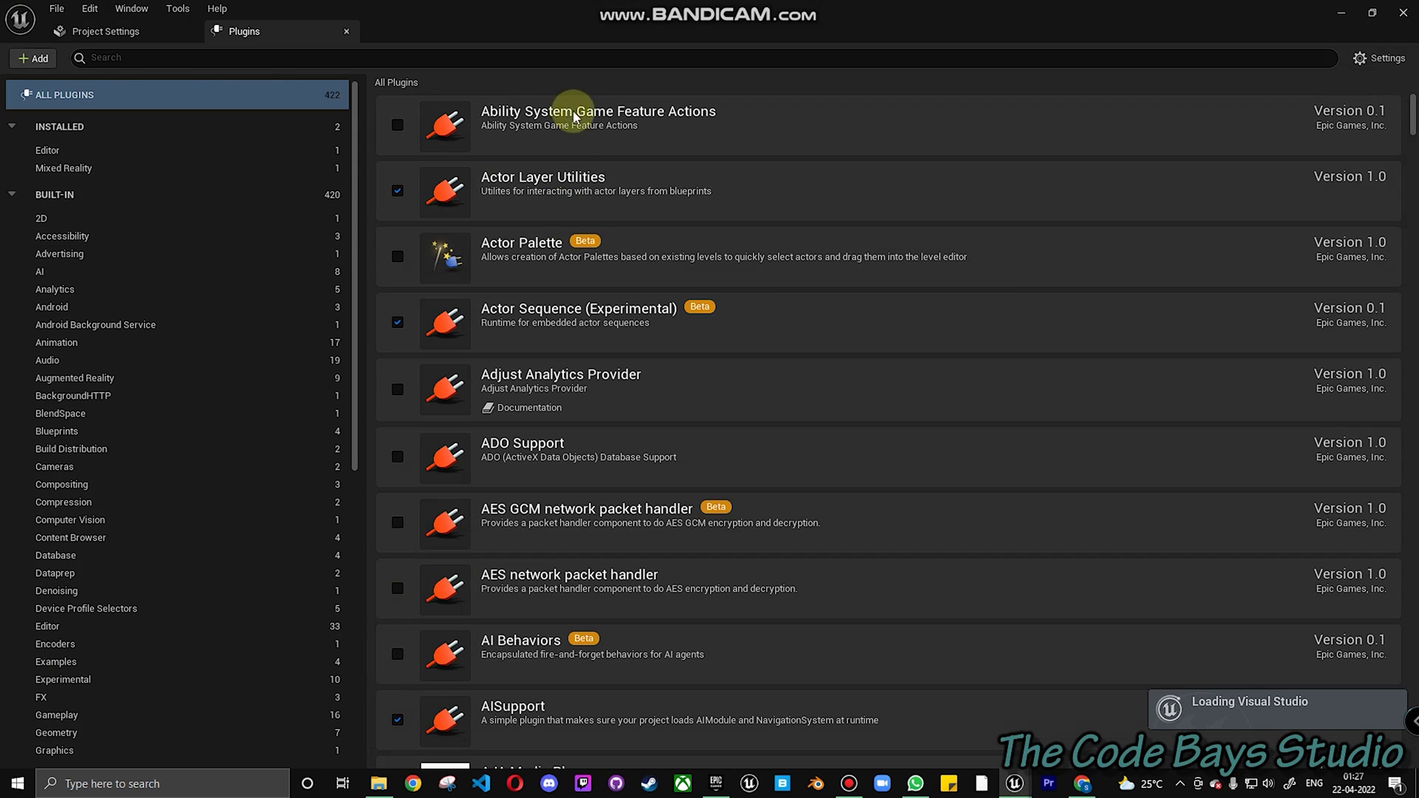
{"action": "type", "text": "enhan"}
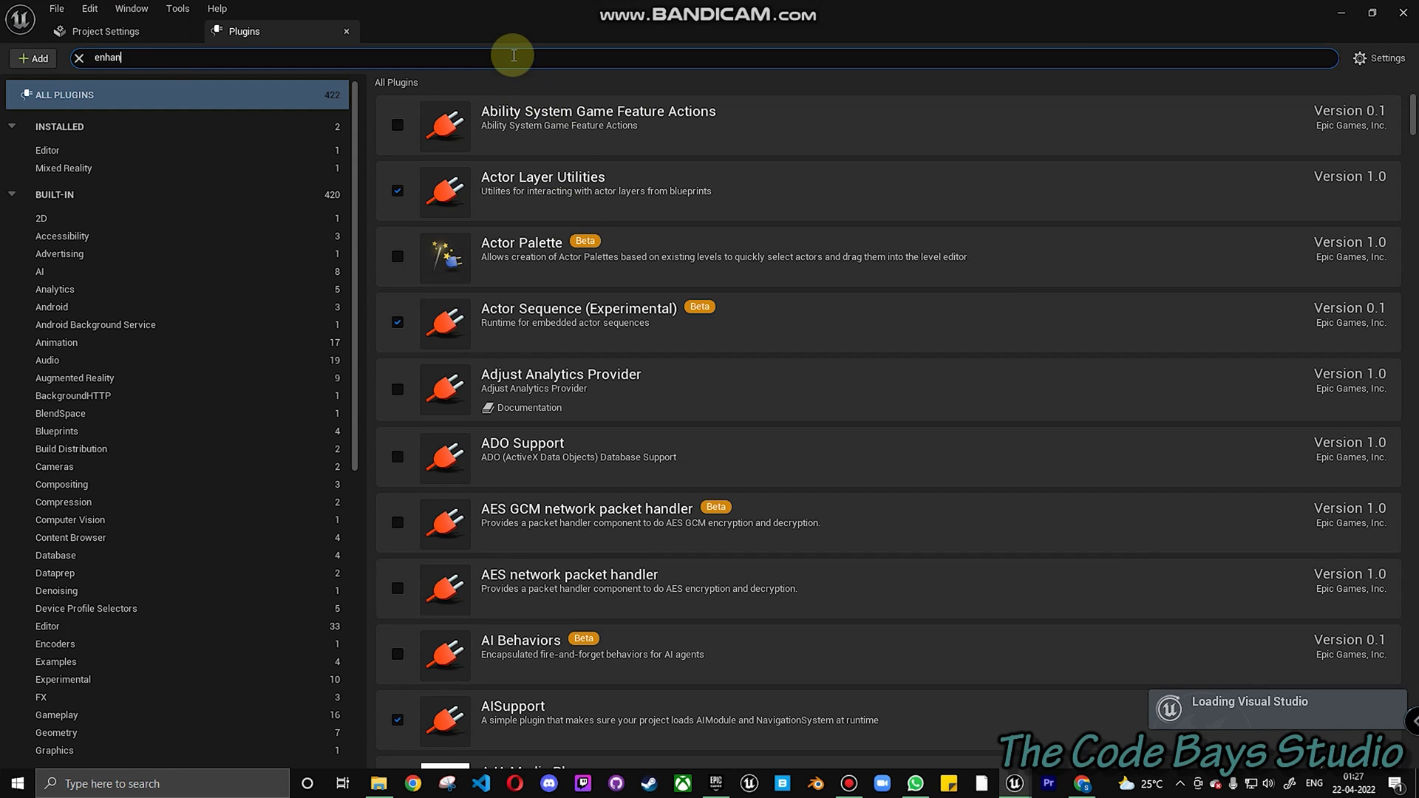
{"action": "type", "text": "ce"}
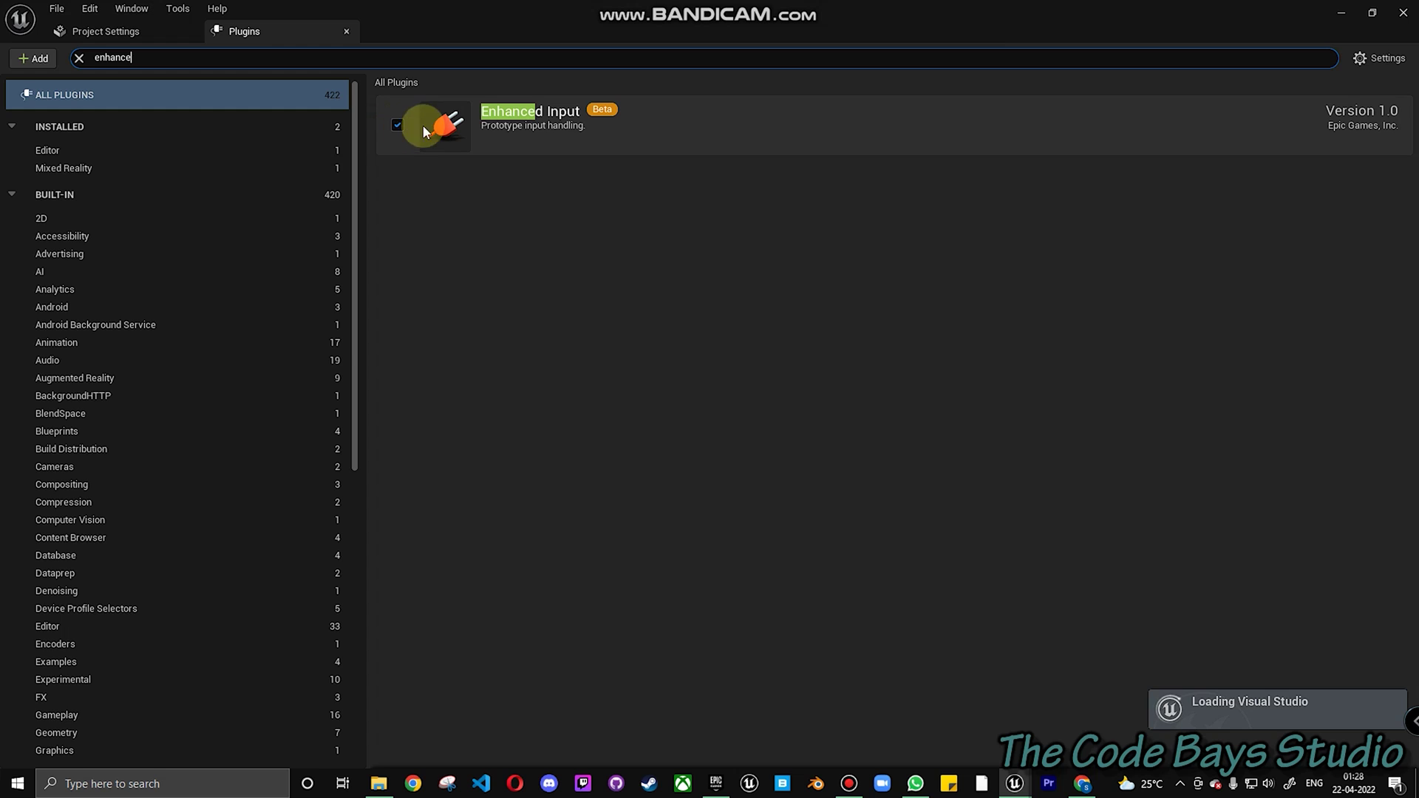
Close the Plugins and BP_Vehicle windows, leaving the main MyProject level editor open.
{"action": "left_click", "coordinate": [1347, 21]}
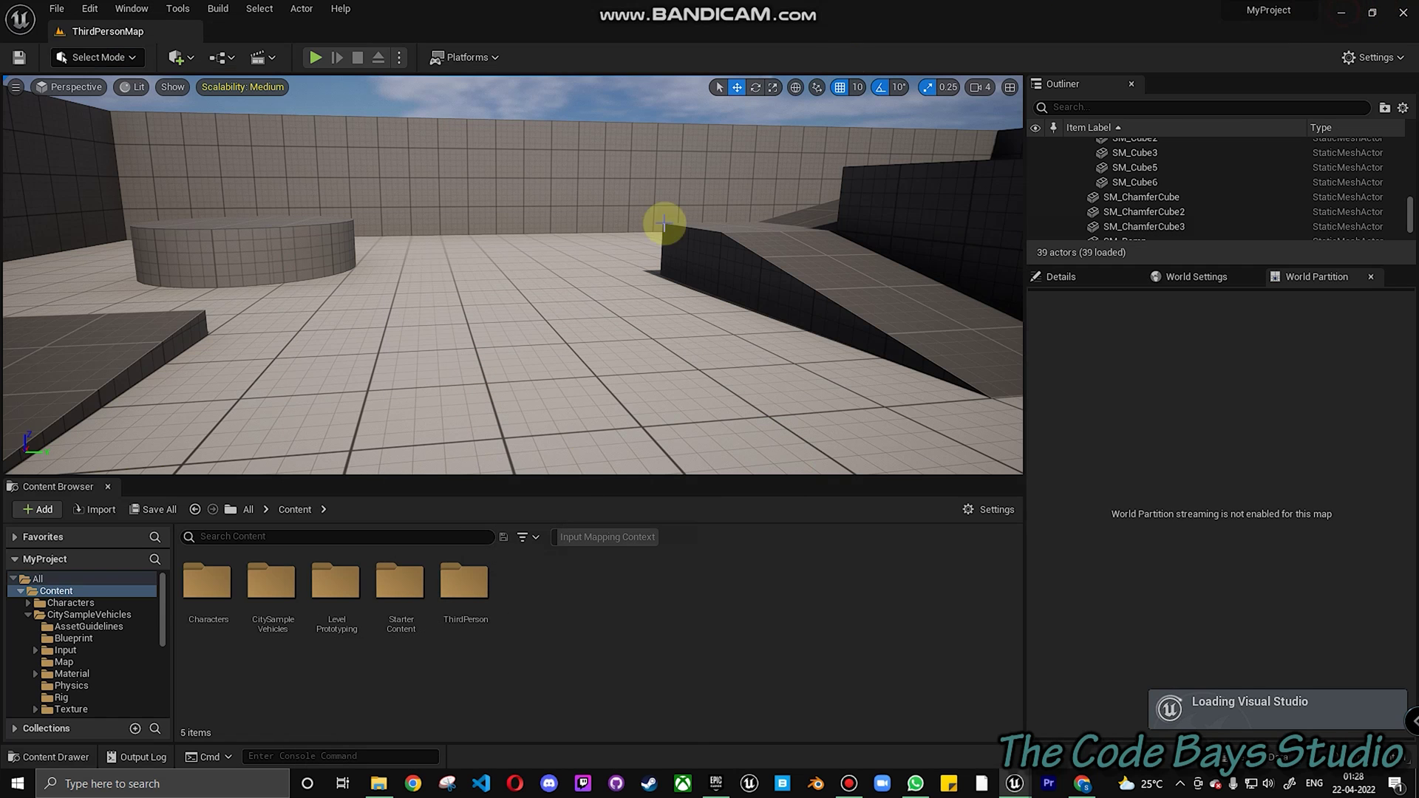
{"action": "mouse_move", "coordinate": [1015, 782]}
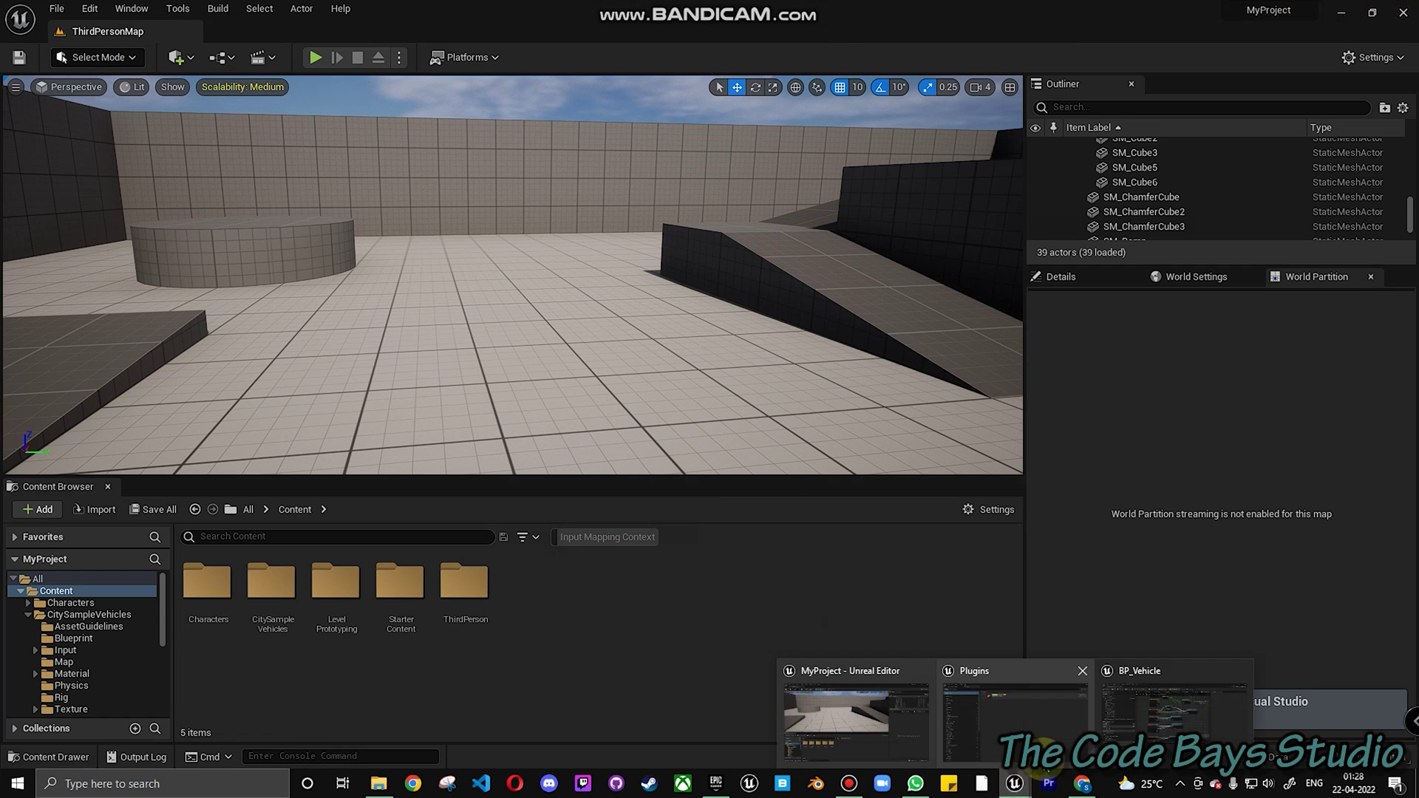
{"action": "left_click", "coordinate": [1083, 671]}
{"action": "left_click", "coordinate": [1159, 672]}
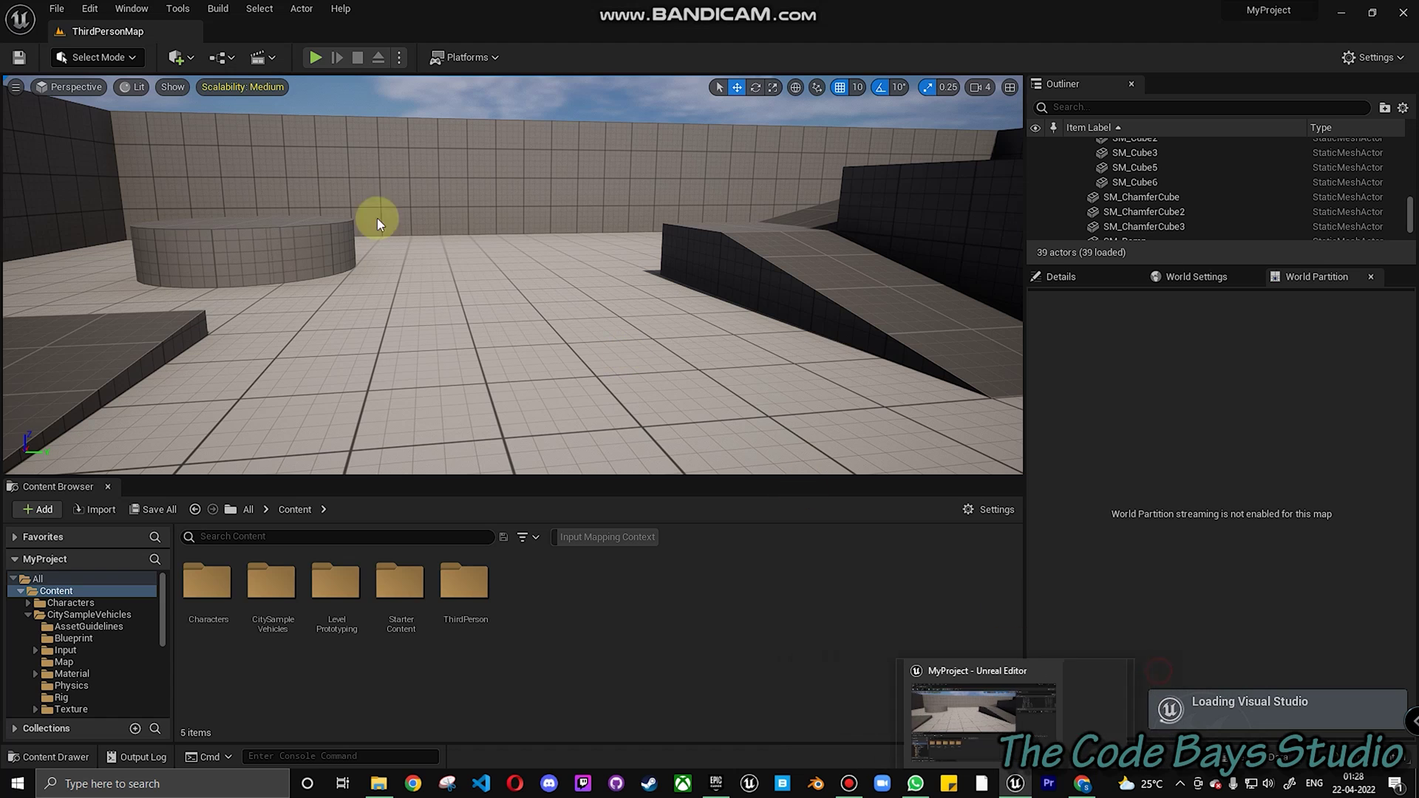
Open the project settings and go to the engine's Input settings.
{"action": "left_click", "coordinate": [108, 10]}
{"action": "left_click", "coordinate": [154, 229]}
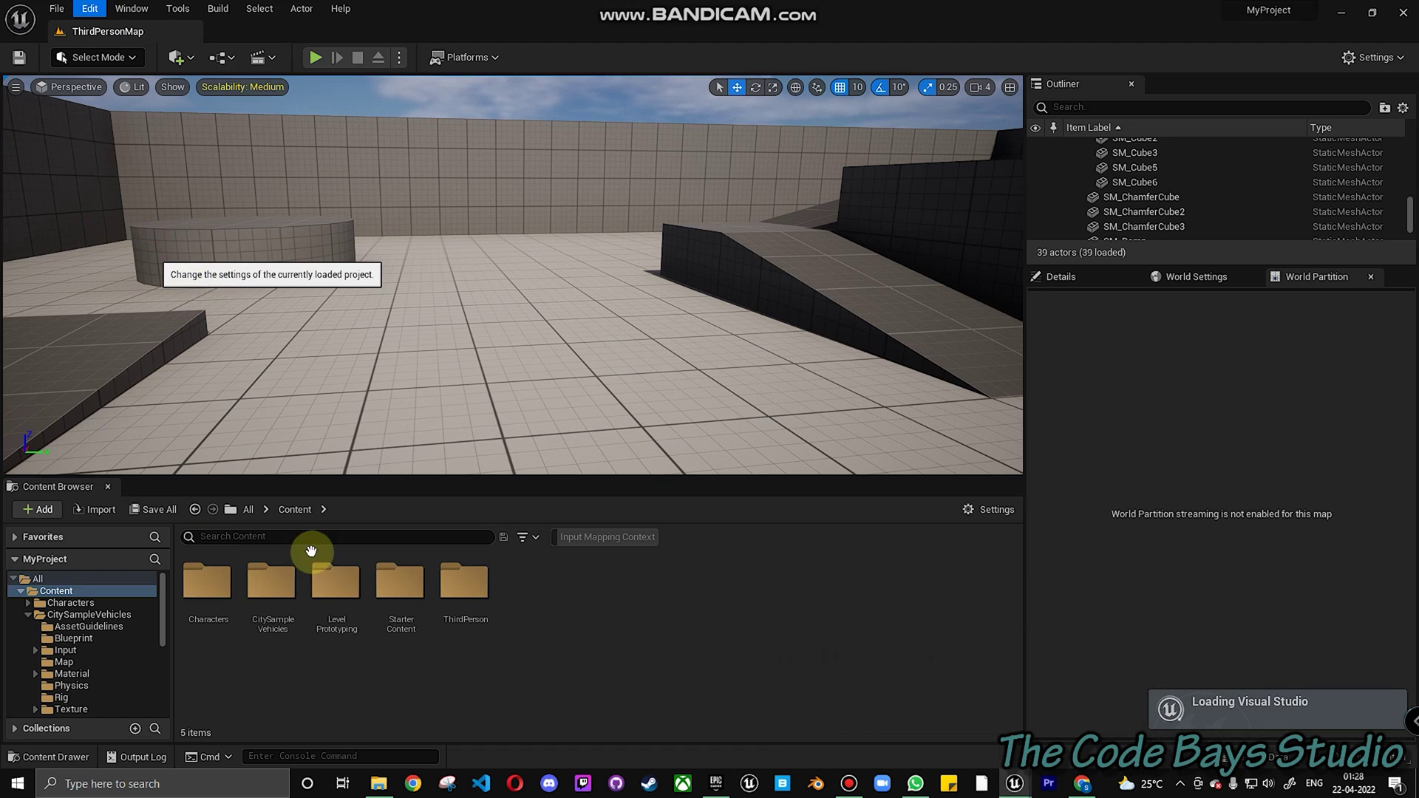
{"action": "left_click", "coordinate": [917, 148]}
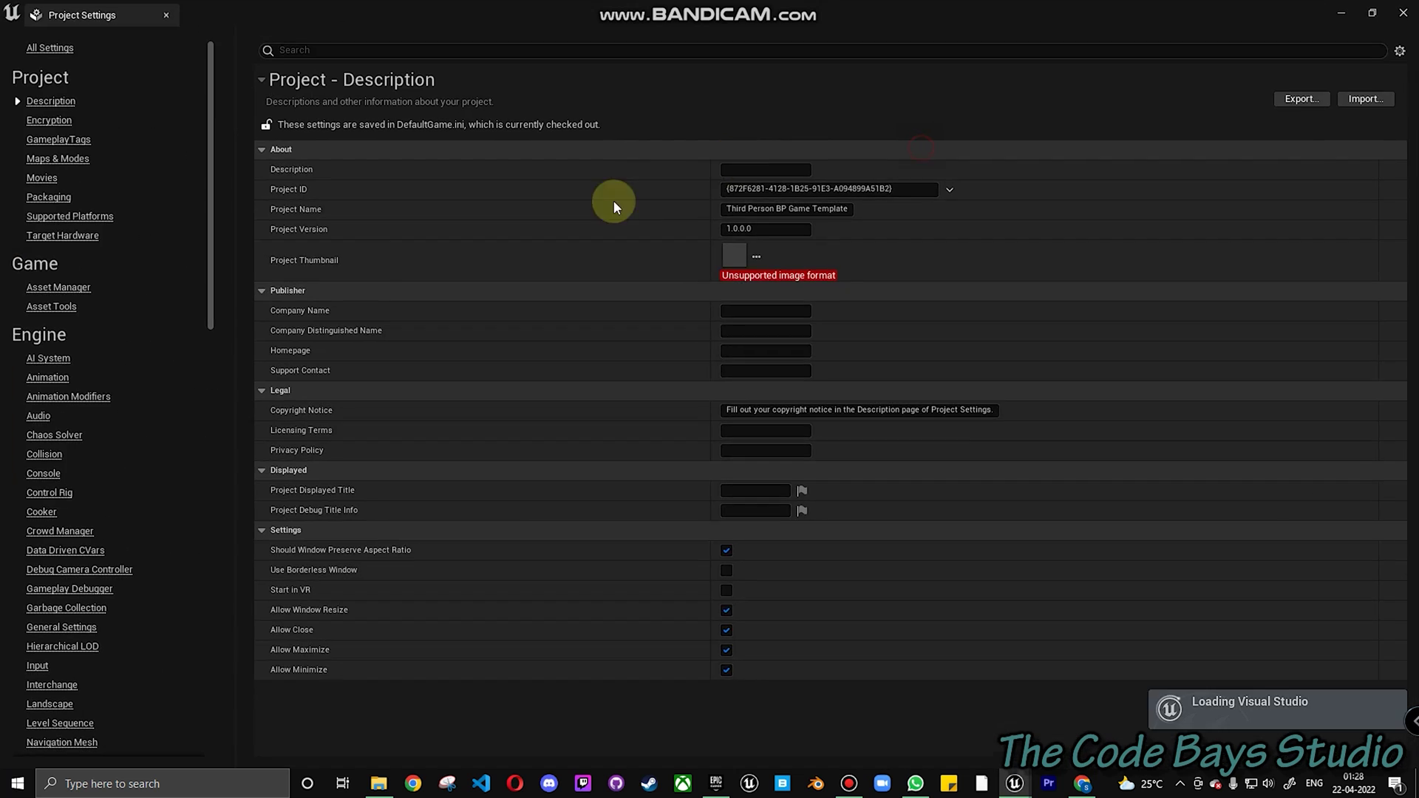
{"action": "left_click", "coordinate": [37, 666]}
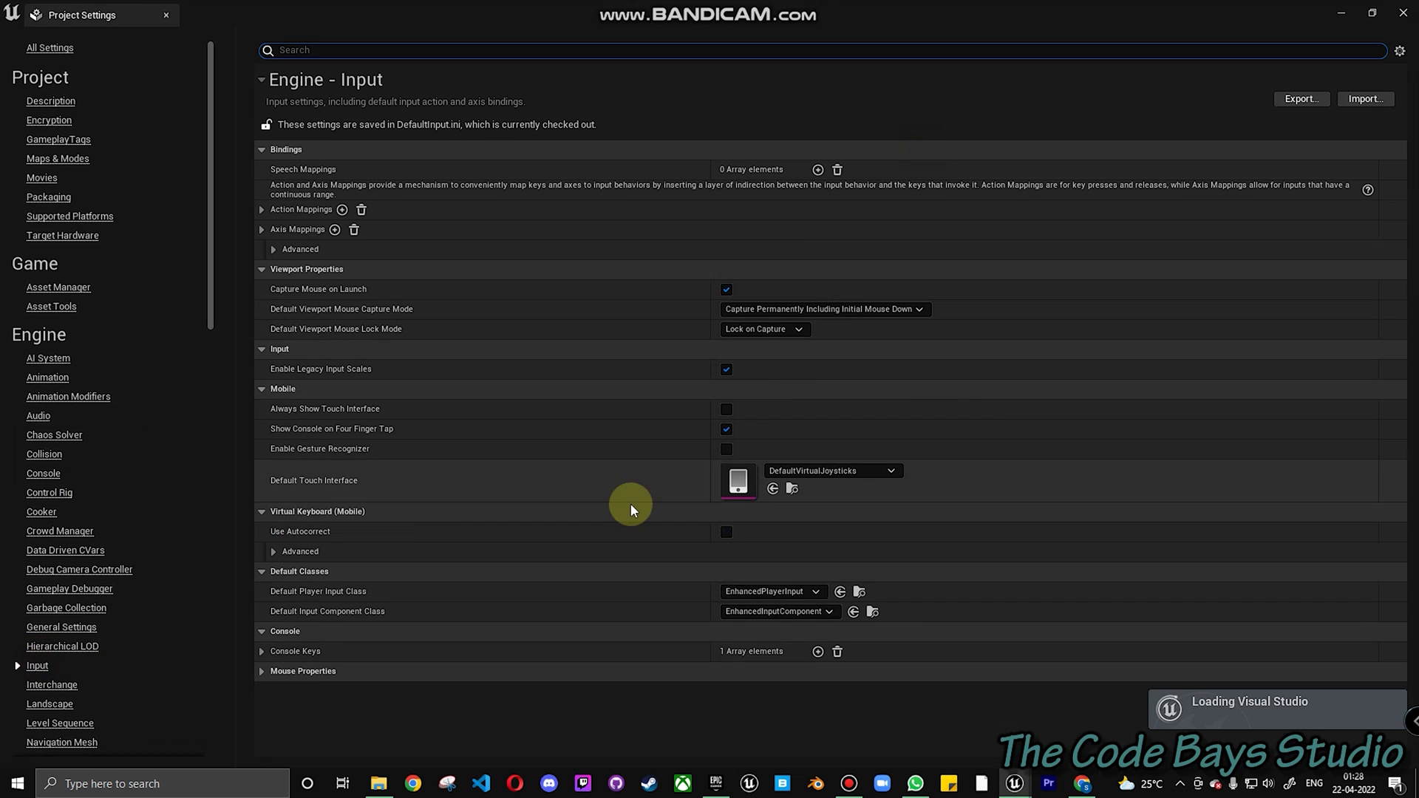
Set the default player input class to PlayerInput and the default input component class to InputComponent.
{"action": "left_click", "coordinate": [816, 592]}
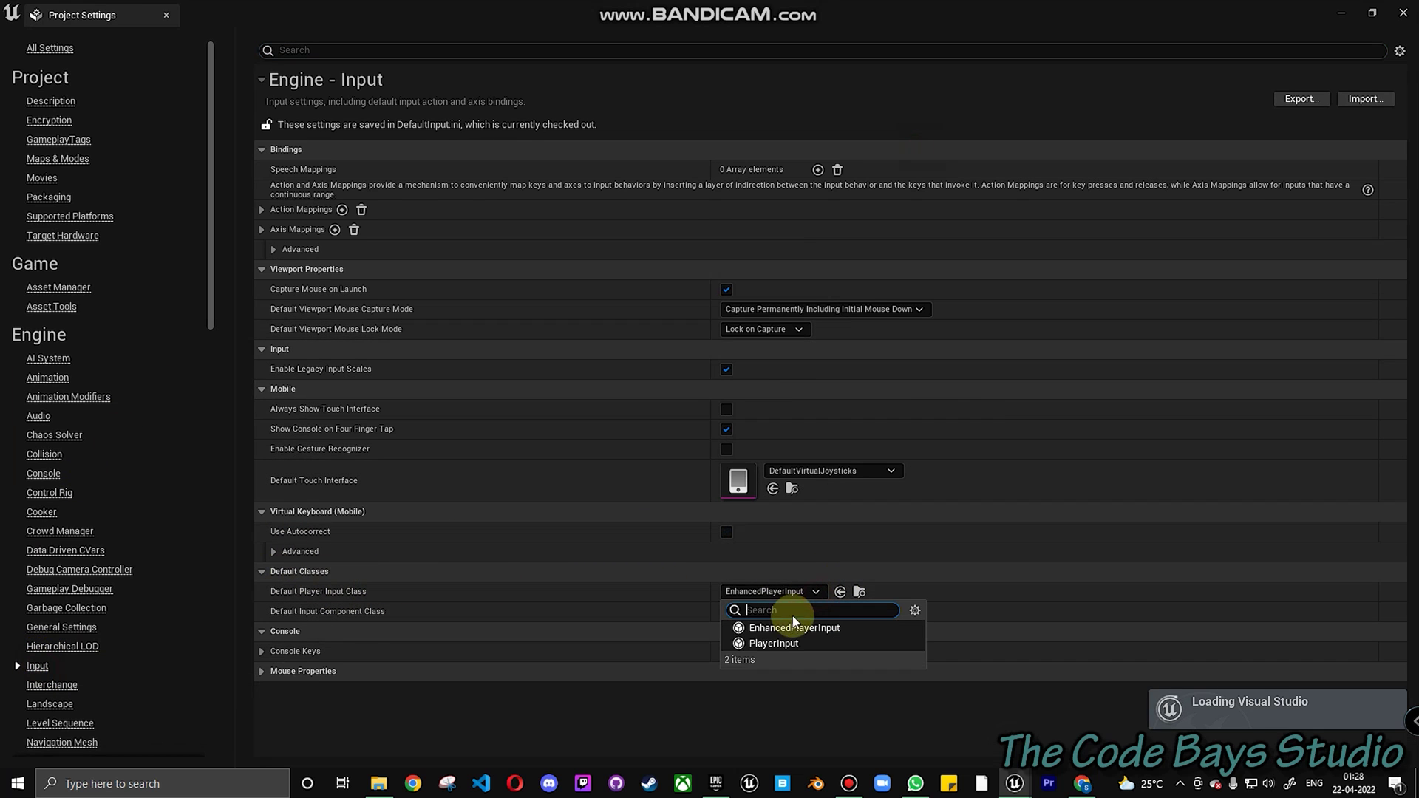
{"action": "left_click", "coordinate": [789, 643]}
{"action": "left_click", "coordinate": [777, 612]}
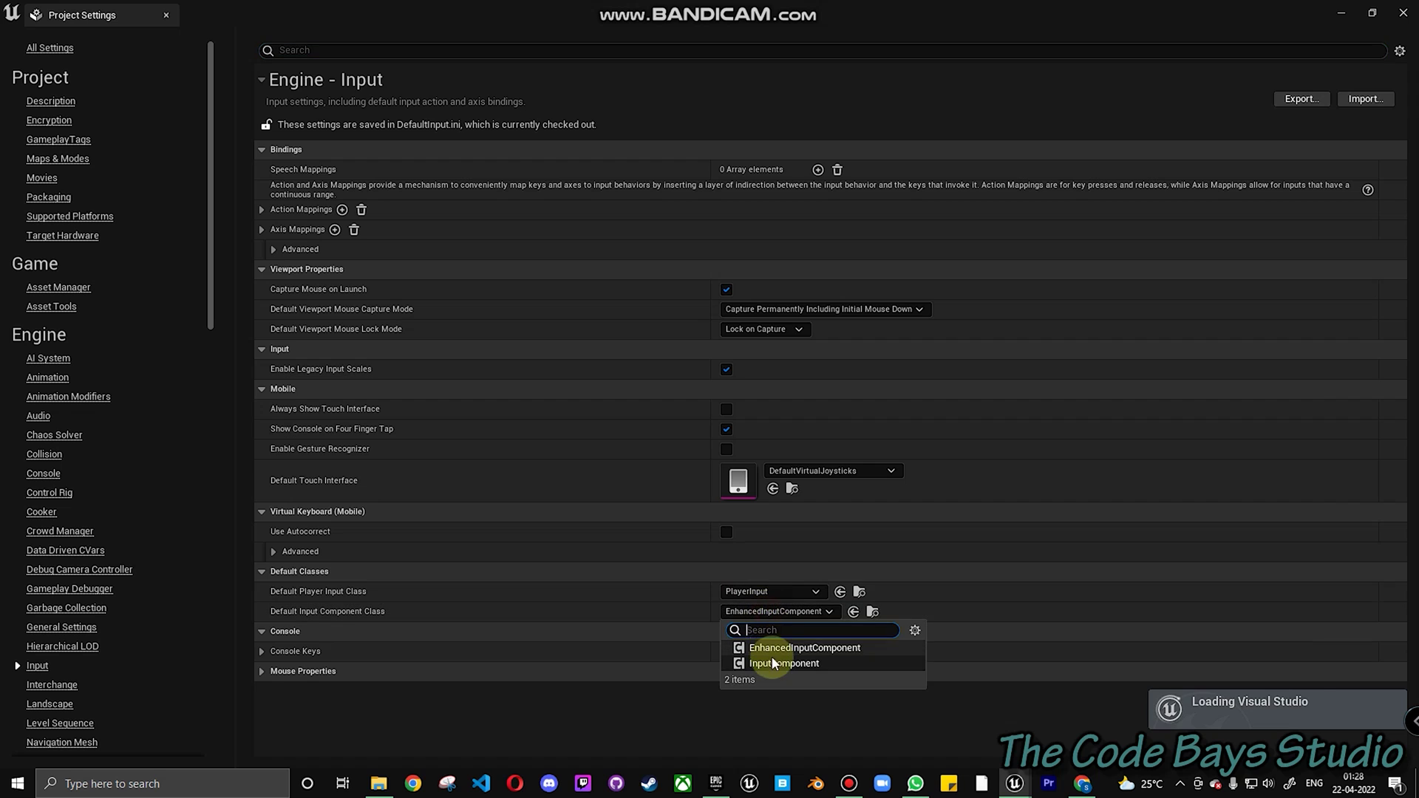
{"action": "left_click", "coordinate": [782, 664]}
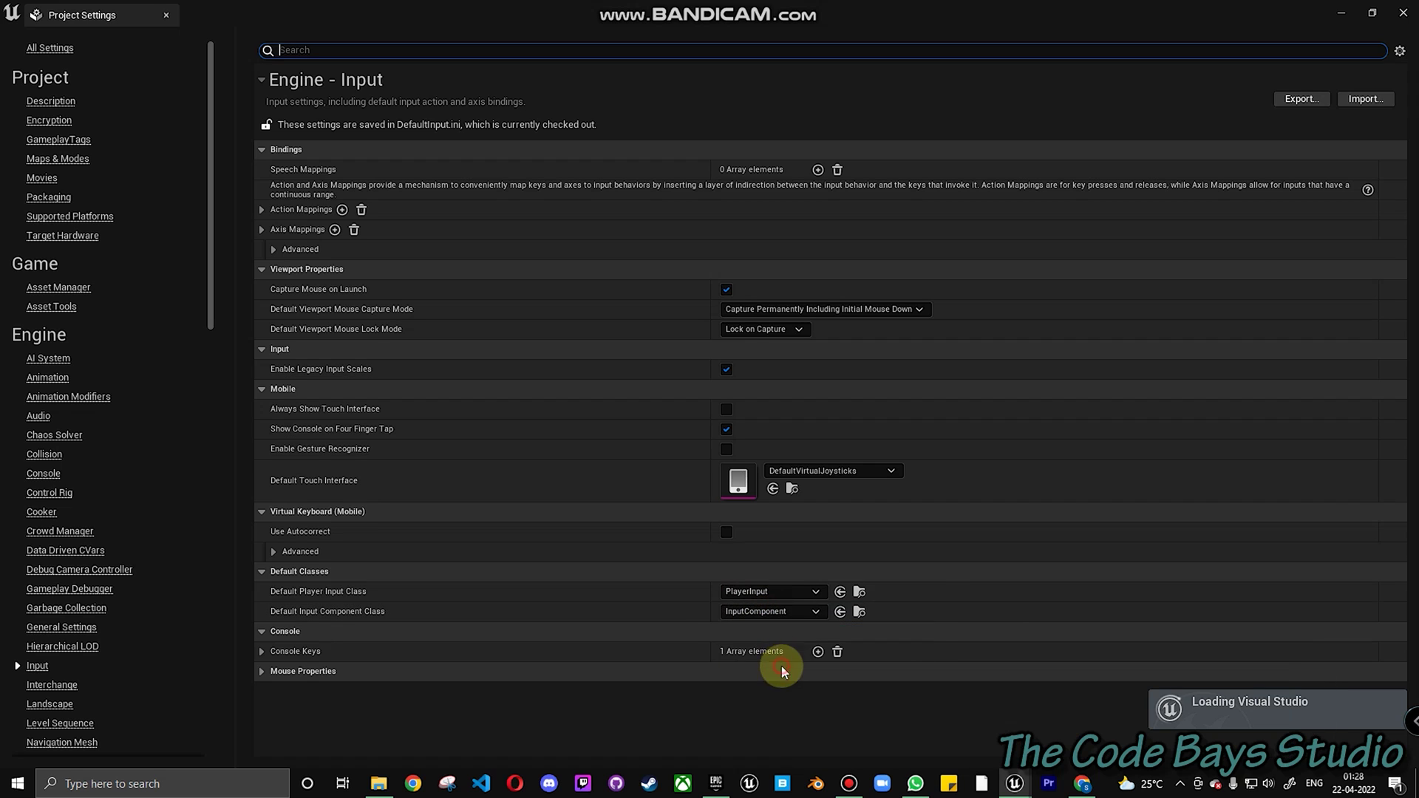
Set the default player input class to EnhancedPlayerInput and the default input component class to EnhancedInputComponent, and minimize the project settings.
{"action": "left_click", "coordinate": [761, 592]}
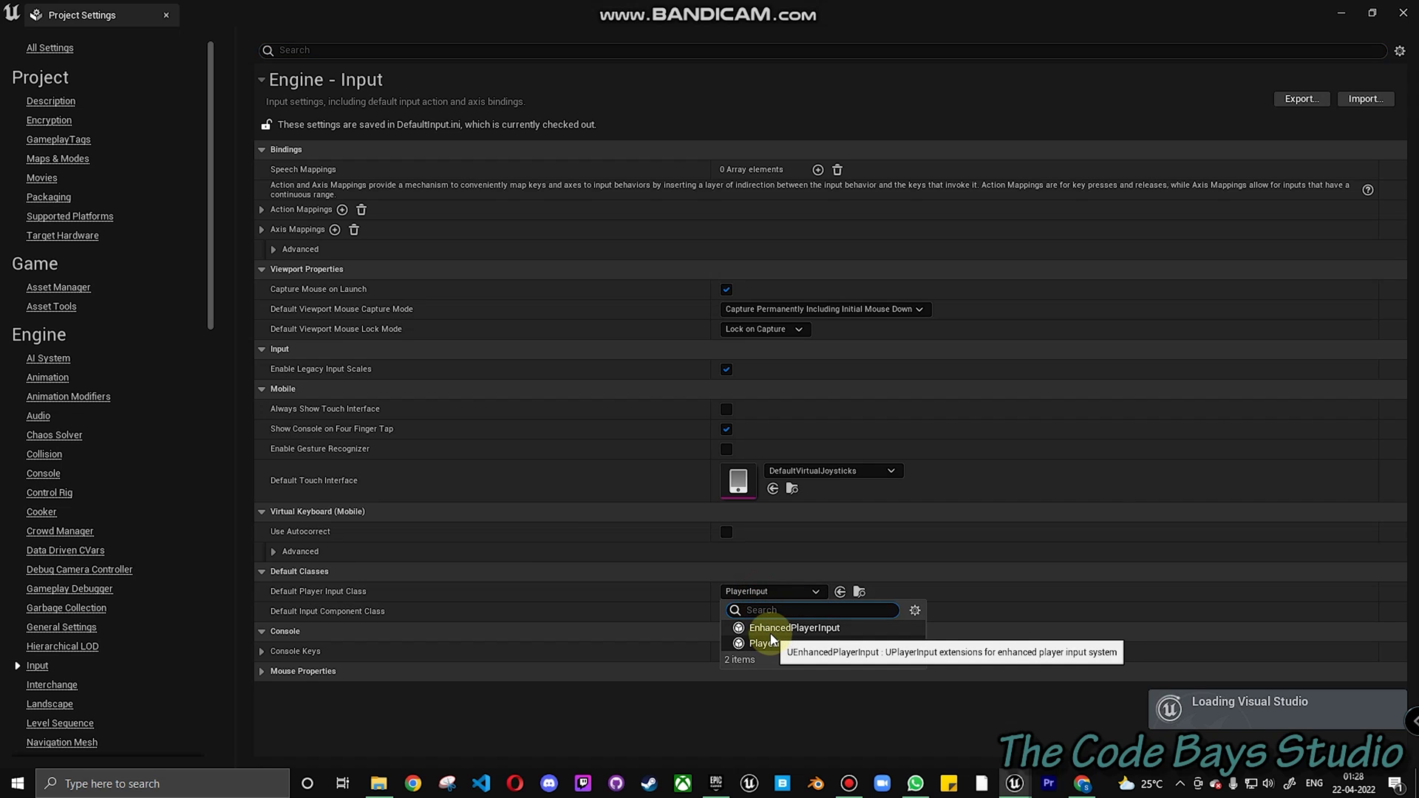
{"action": "left_click", "coordinate": [769, 627]}
{"action": "left_click", "coordinate": [765, 611]}
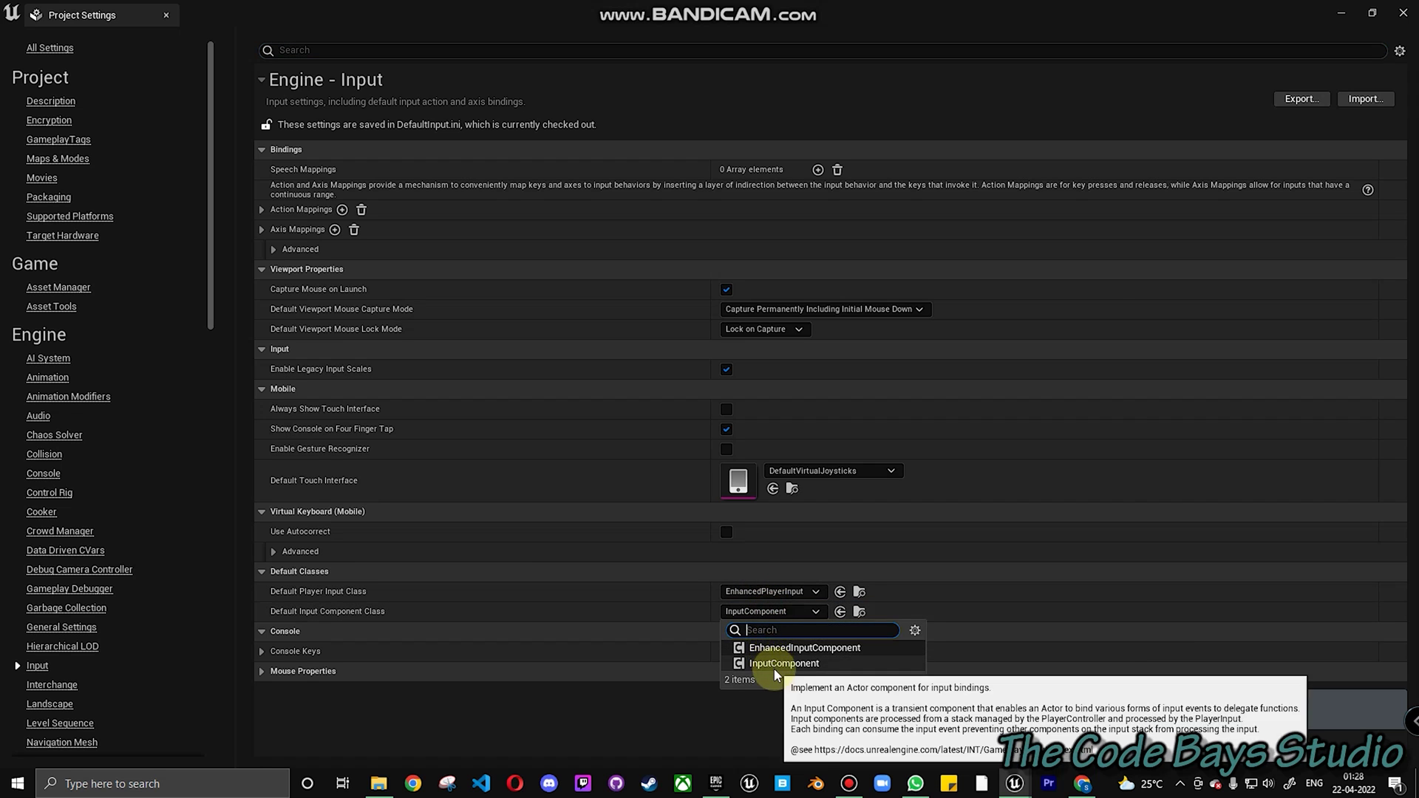
{"action": "left_click", "coordinate": [773, 648]}
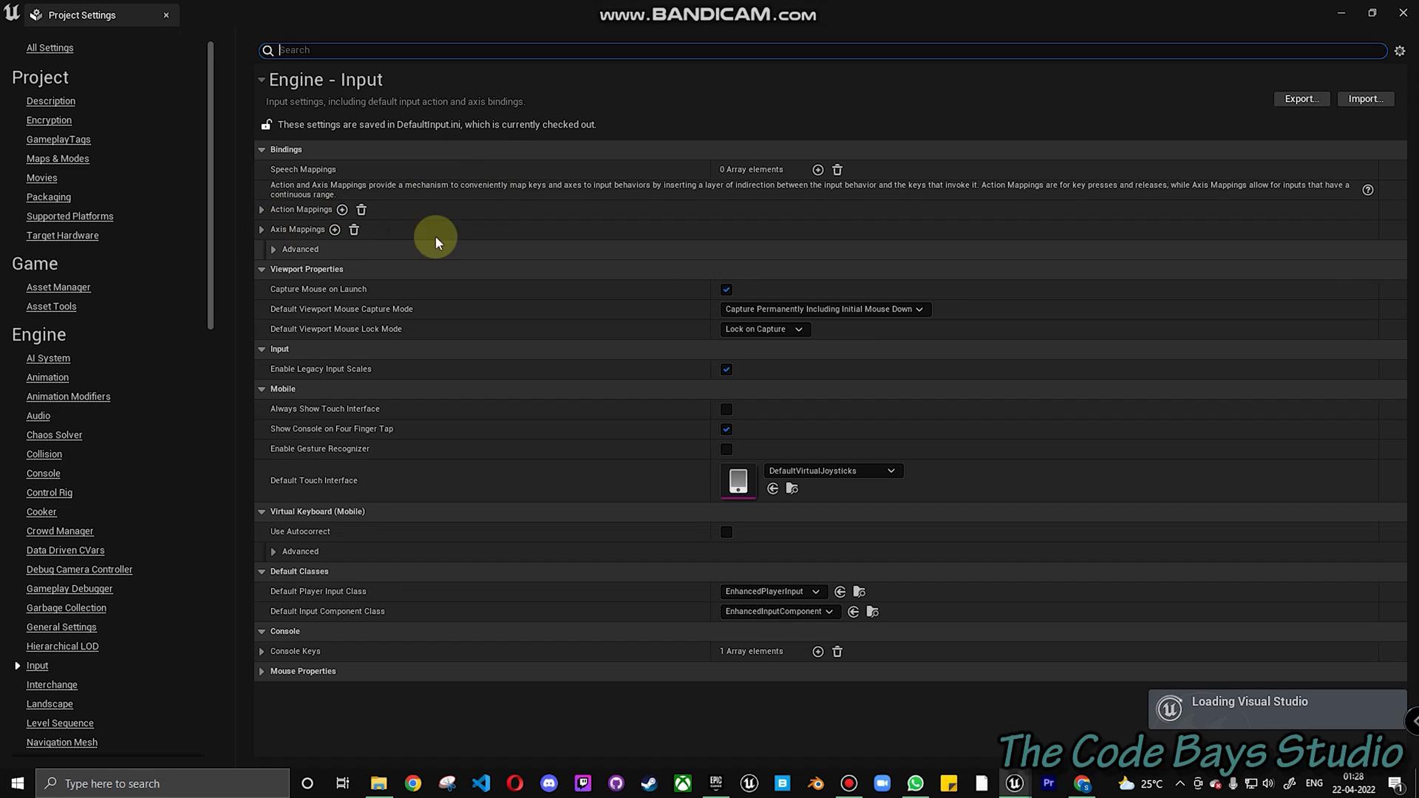
{"action": "left_click", "coordinate": [1344, 14]}
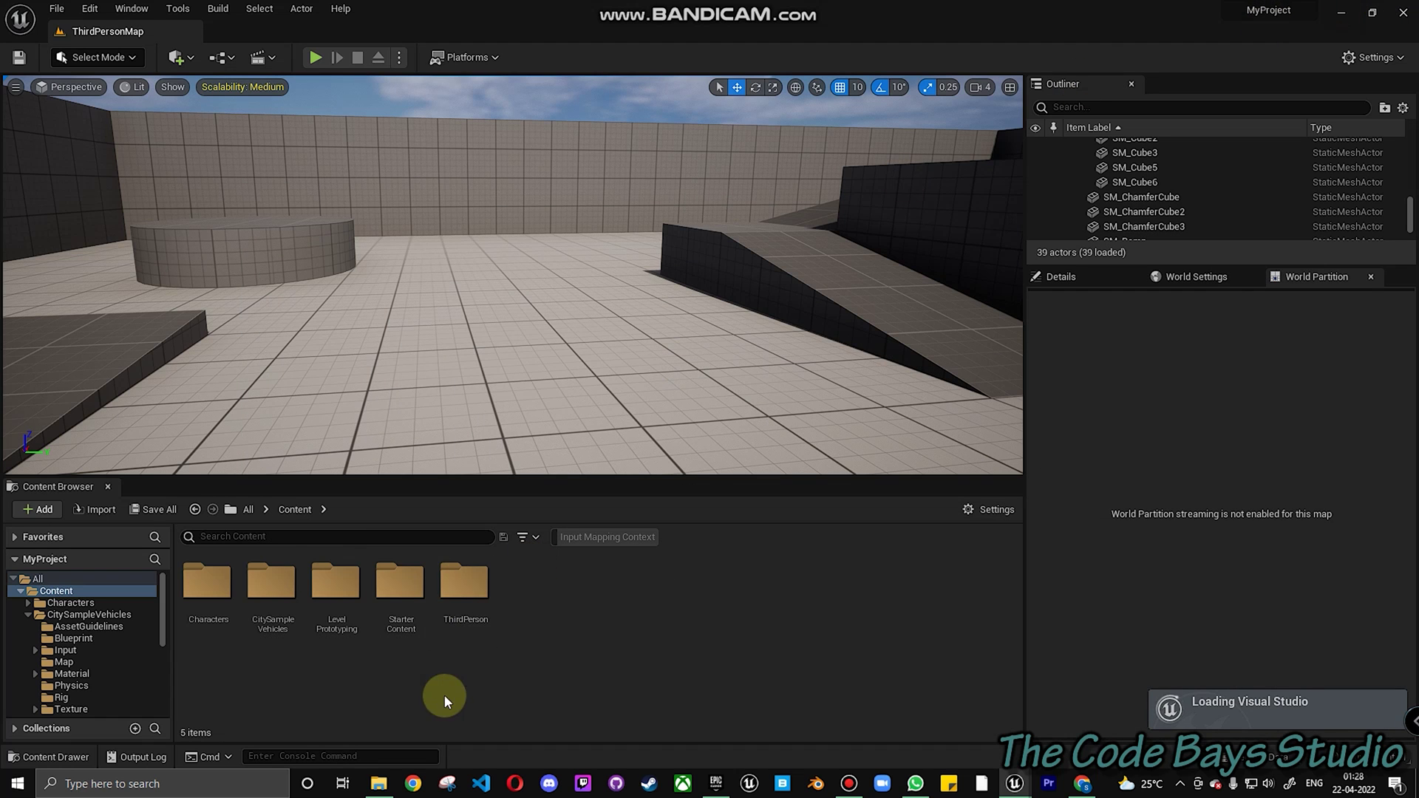
Open the CitySampleVehicles level from the Map folder inside the CitySampleVehicles content folder.
{"action": "double_click", "coordinate": [272, 584]}
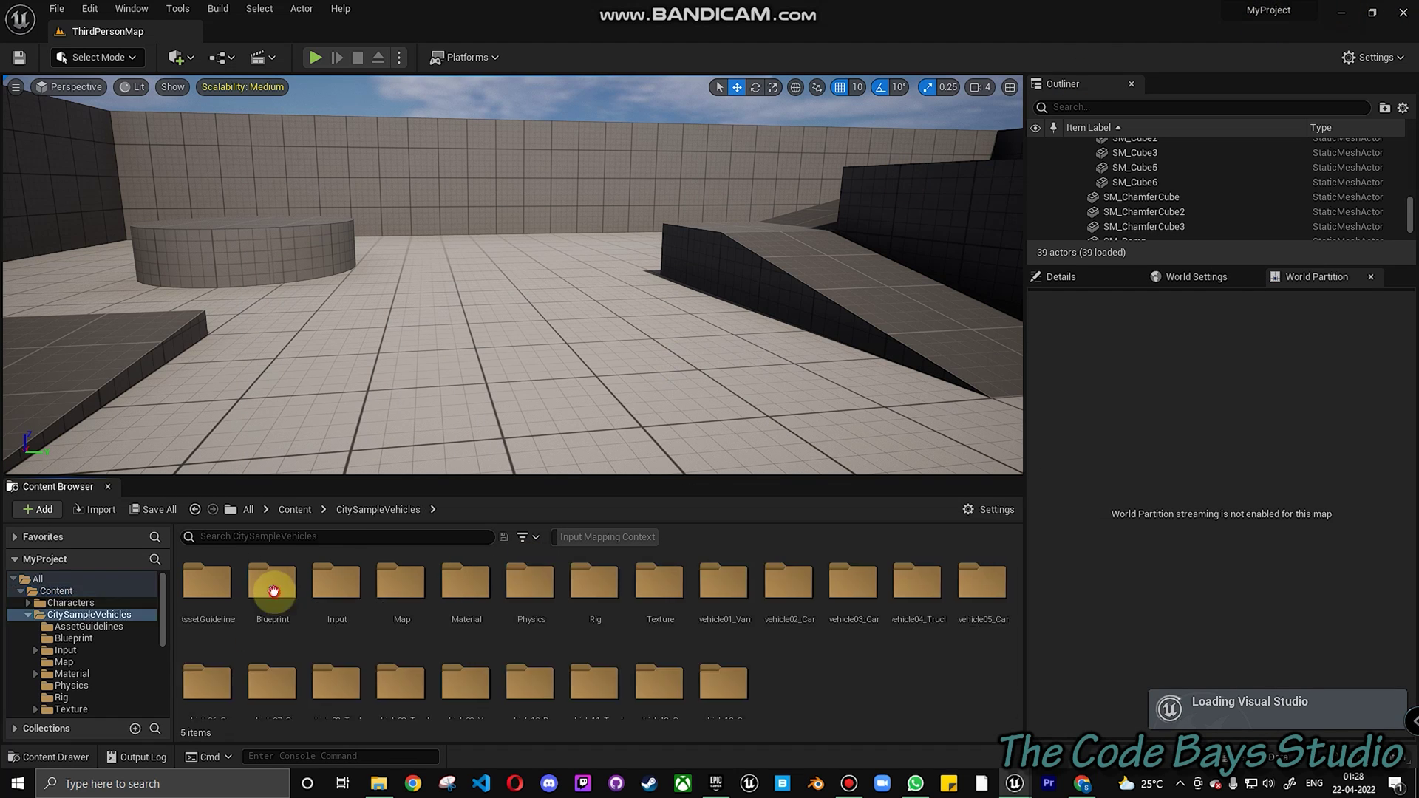
{"action": "double_click", "coordinate": [417, 588]}
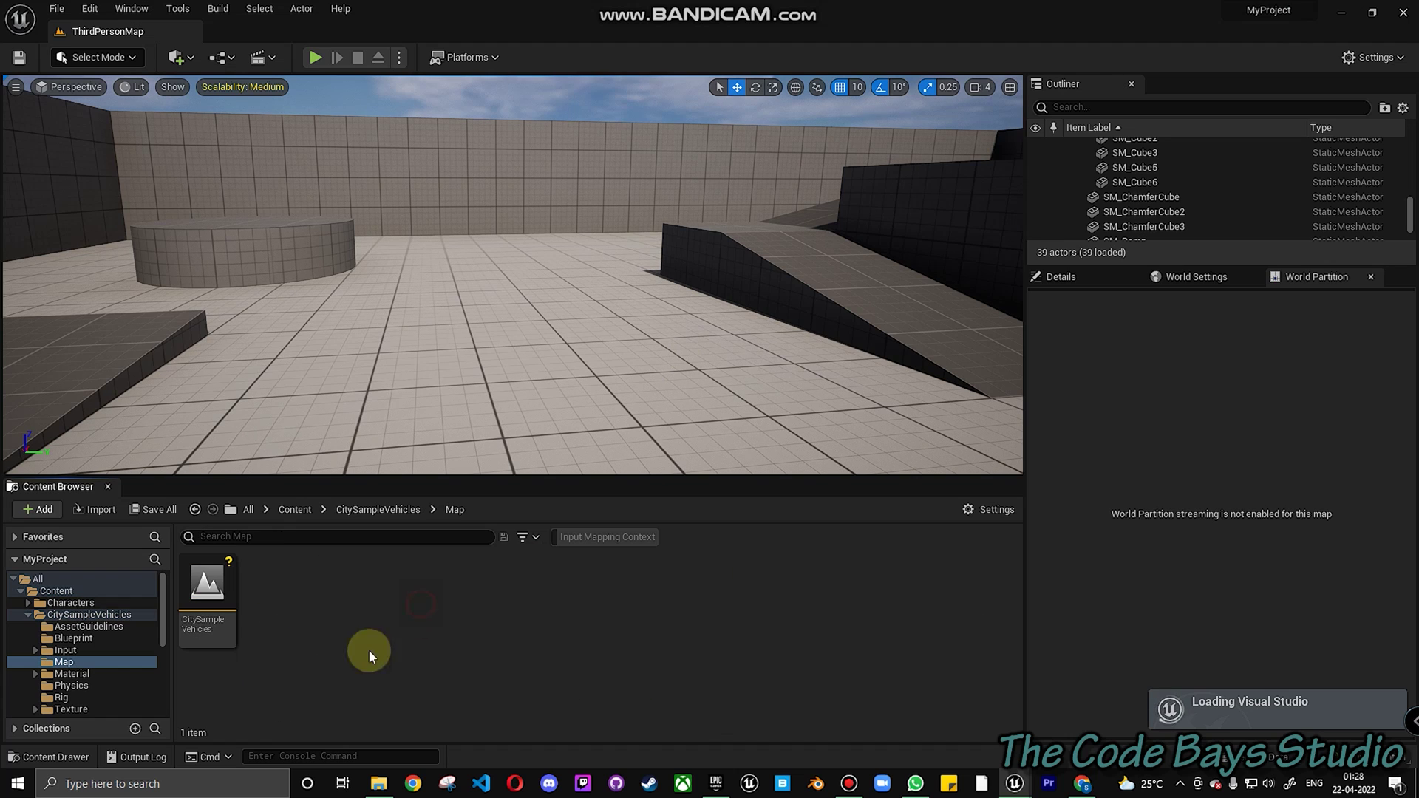
{"action": "double_click", "coordinate": [208, 603]}
{"action": "left_click", "coordinate": [717, 551]}
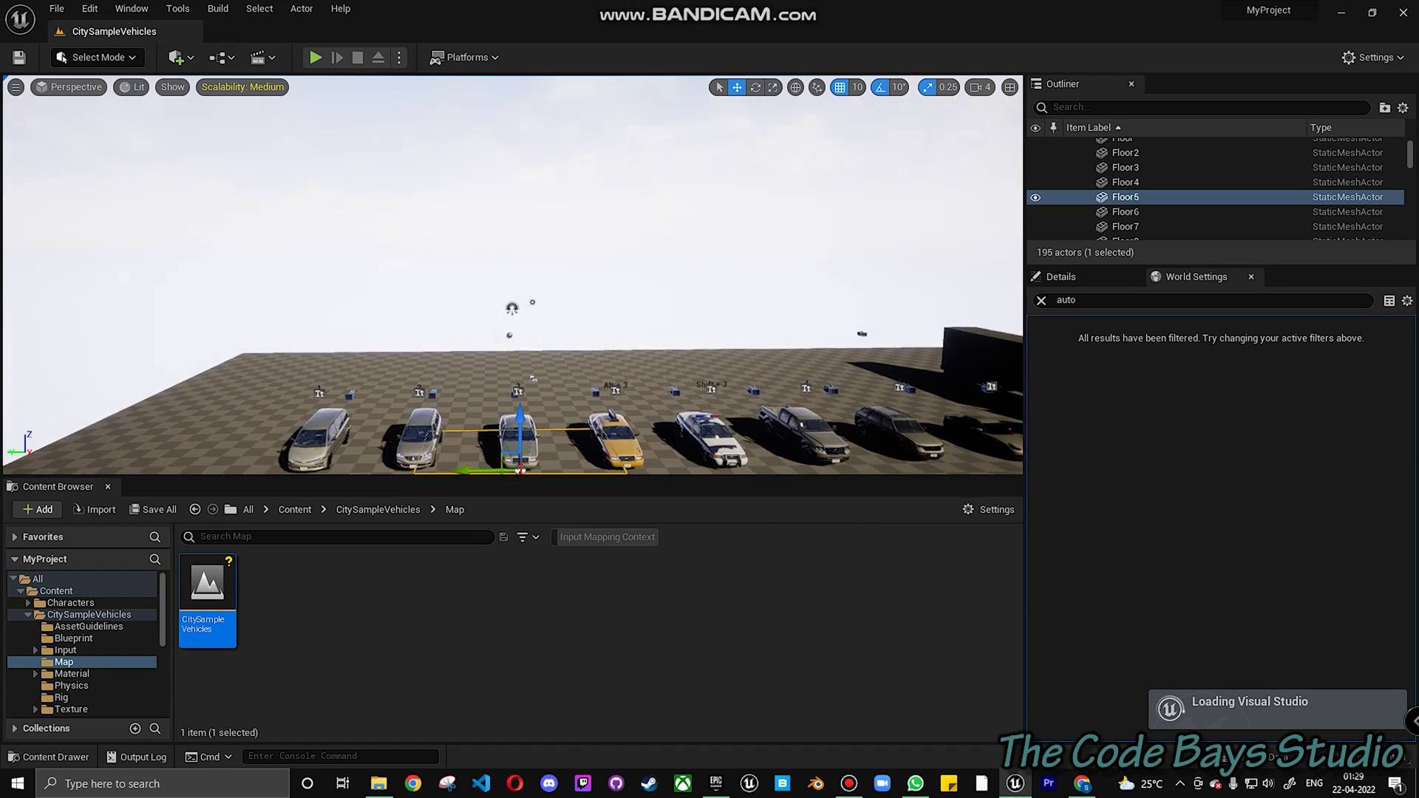
Examine the row of parked vehicles in the CitySampleVehicles level.
{"action": "right_click_drag", "start_coordinate": [513, 275], "coordinate": [513, 370]}
{"action": "left_click", "coordinate": [328, 395]}
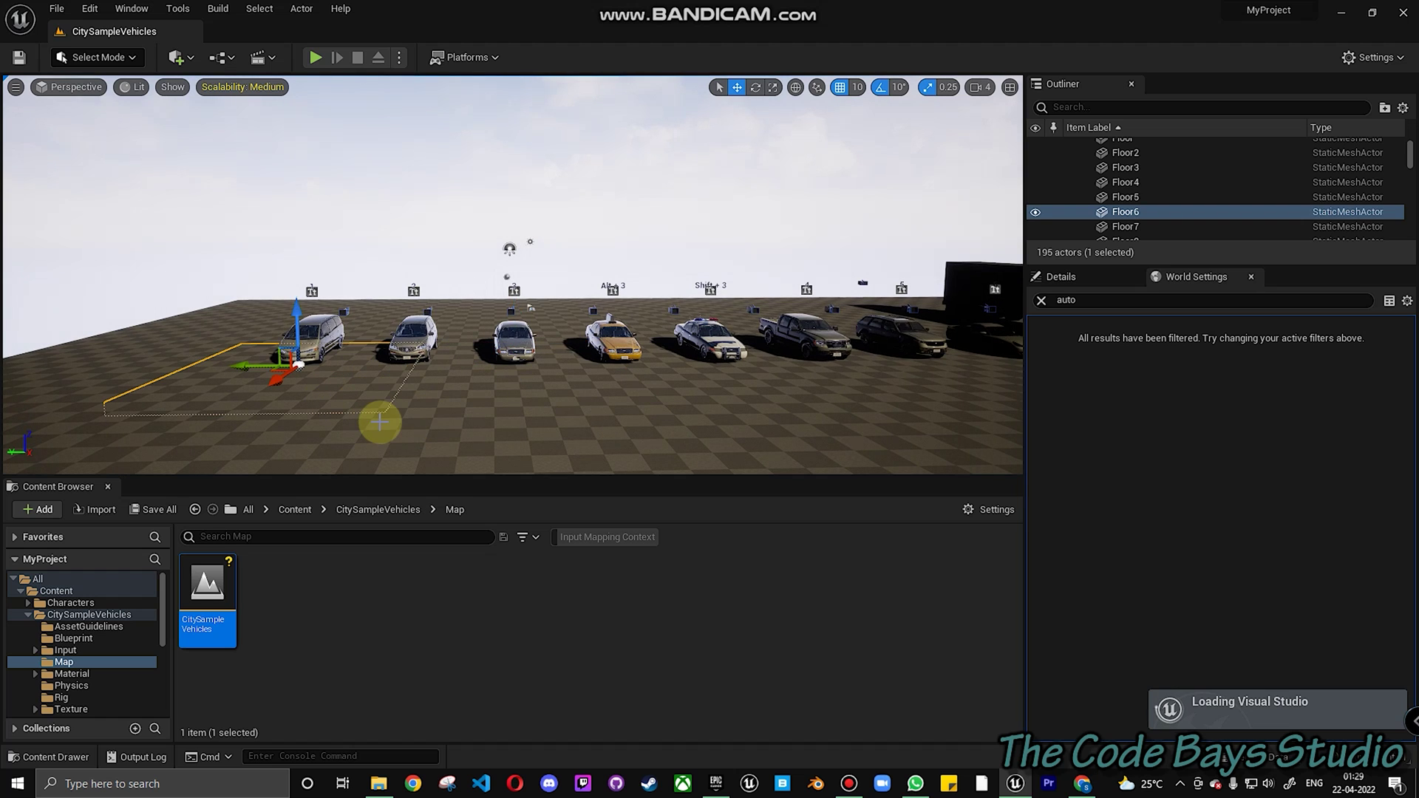
{"action": "right_click_drag", "start_coordinate": [463, 412], "coordinate": [444, 412]}
{"action": "middle_click_drag", "start_coordinate": [444, 311], "coordinate": [493, 283]}
{"action": "middle_click_drag", "start_coordinate": [441, 364], "coordinate": [440, 415]}
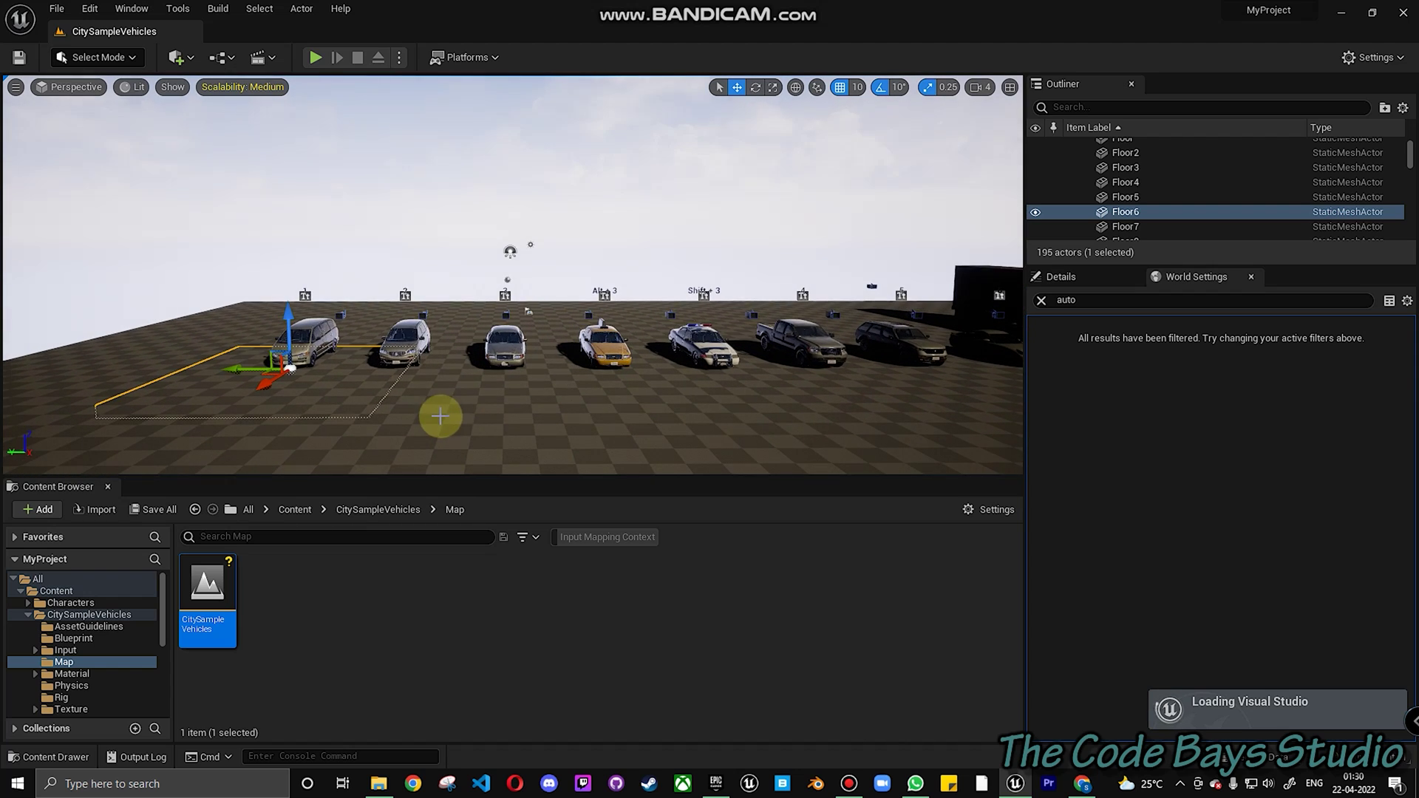
{"action": "right_click_drag", "start_coordinate": [440, 415], "coordinate": [444, 414]}
{"action": "middle_click_drag", "start_coordinate": [444, 414], "coordinate": [385, 417]}
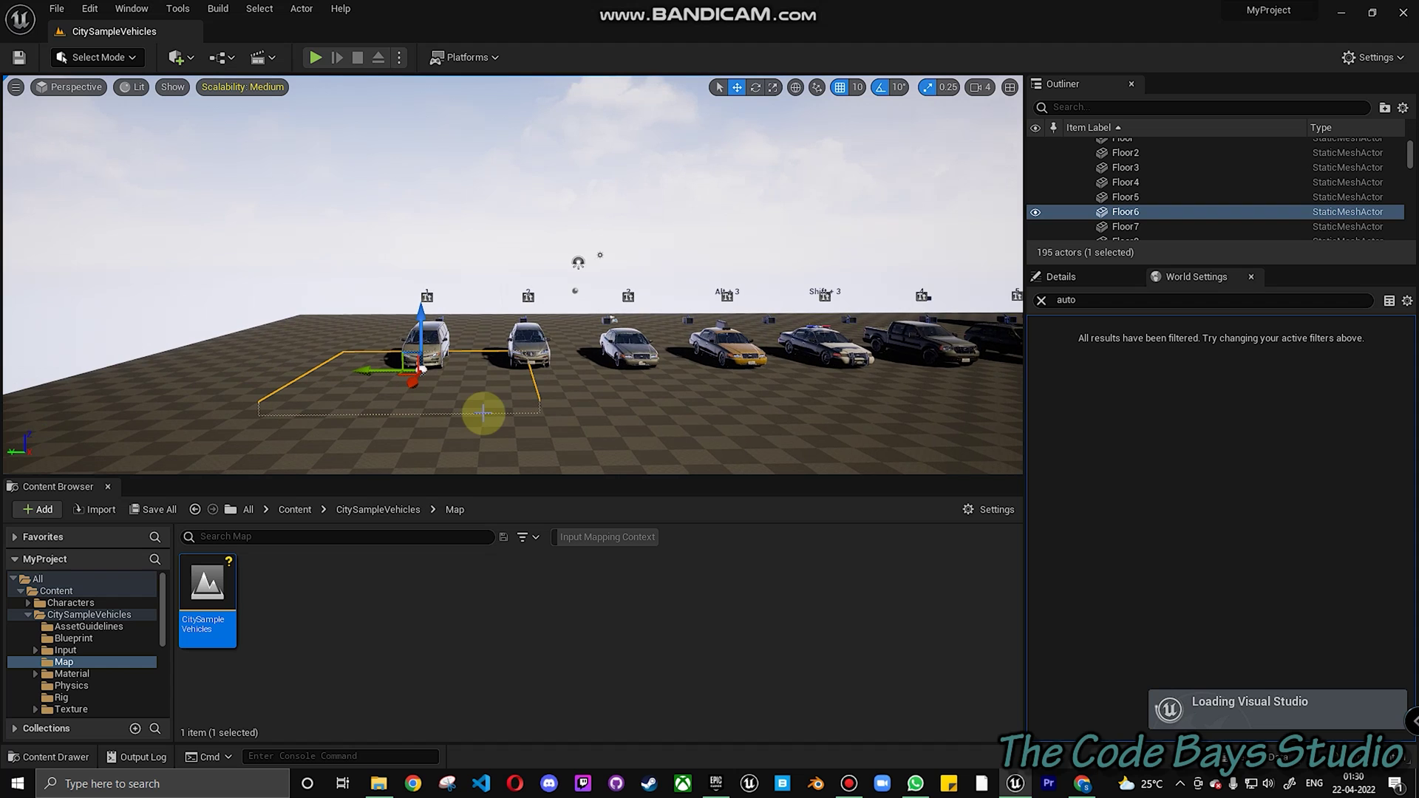
Play the level in the viewport and test-drive the van forward with right turns around the parked vehicles.
{"action": "left_click_drag", "start_coordinate": [483, 414], "coordinate": [473, 310]}
{"action": "middle_click_drag", "start_coordinate": [488, 379], "coordinate": [479, 463]}
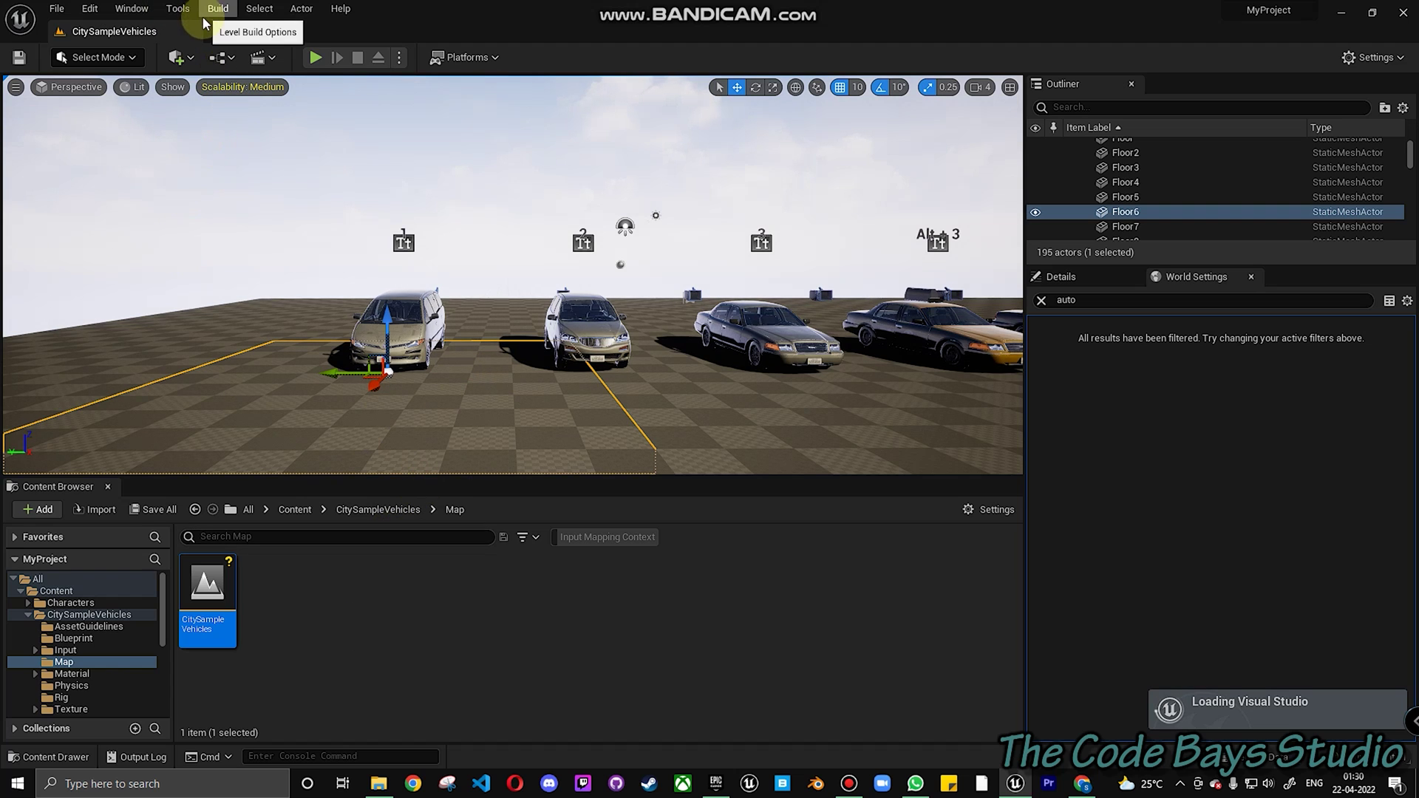
{"action": "left_click", "coordinate": [314, 57]}
{"action": "left_click", "coordinate": [512, 274]}
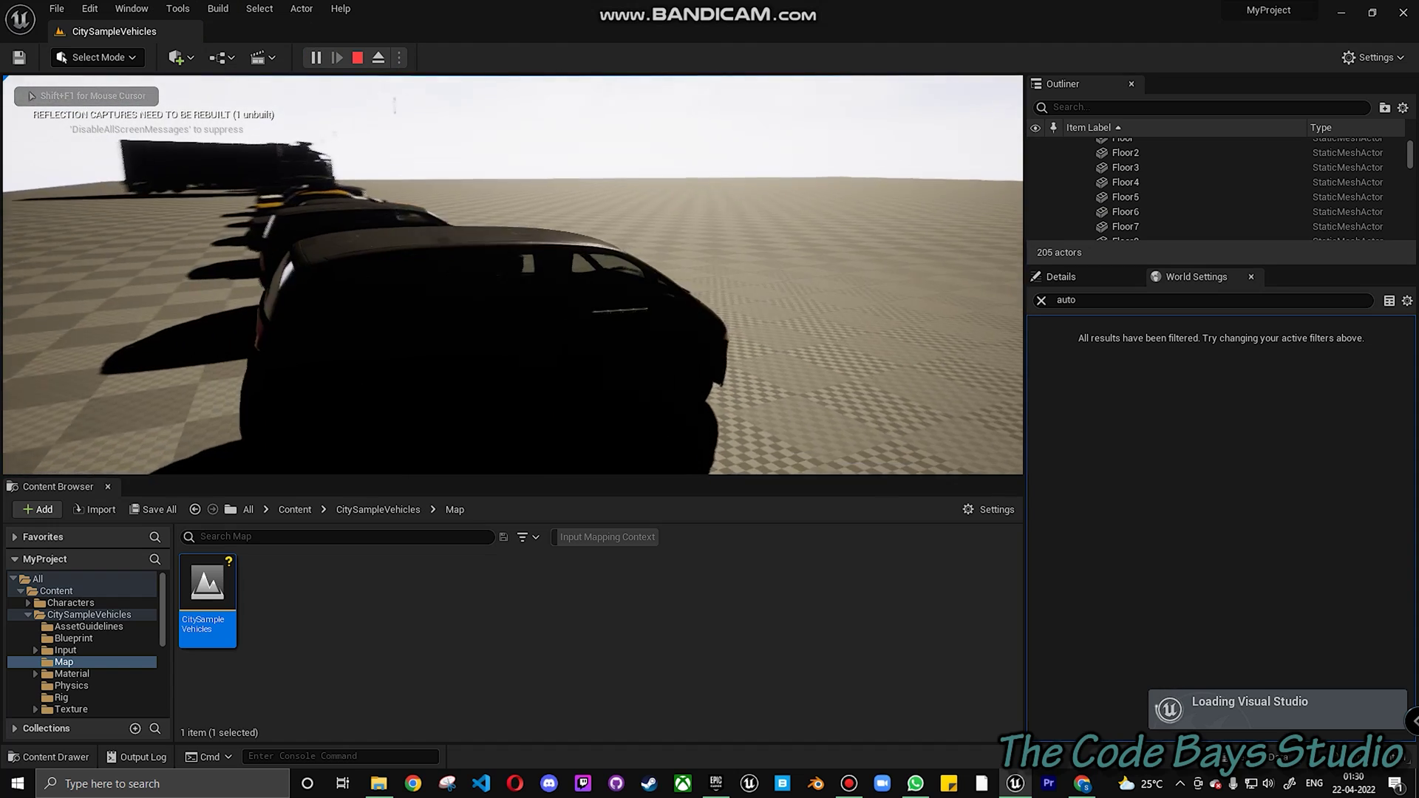
{"action": "key", "text": "w"}
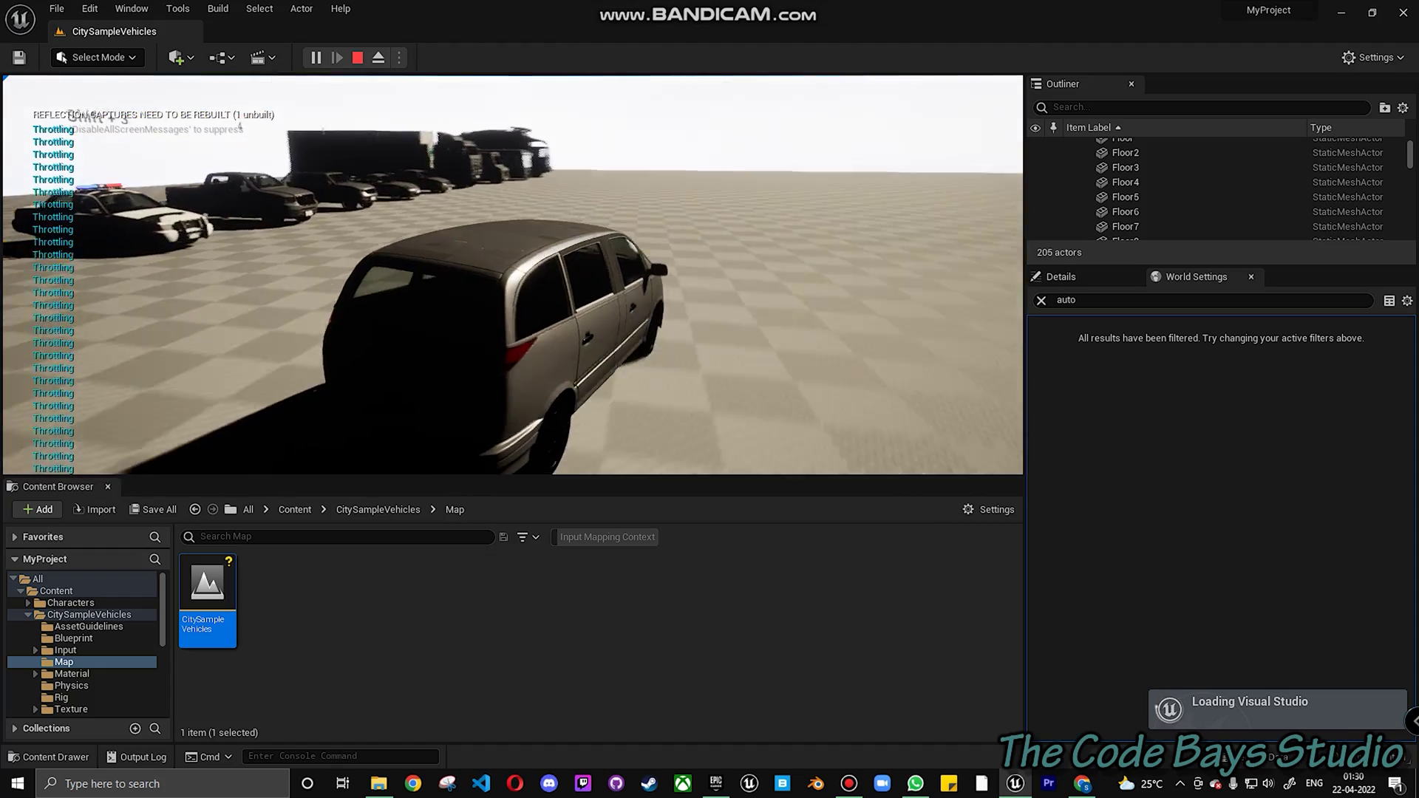
{"action": "key", "text": "d"}
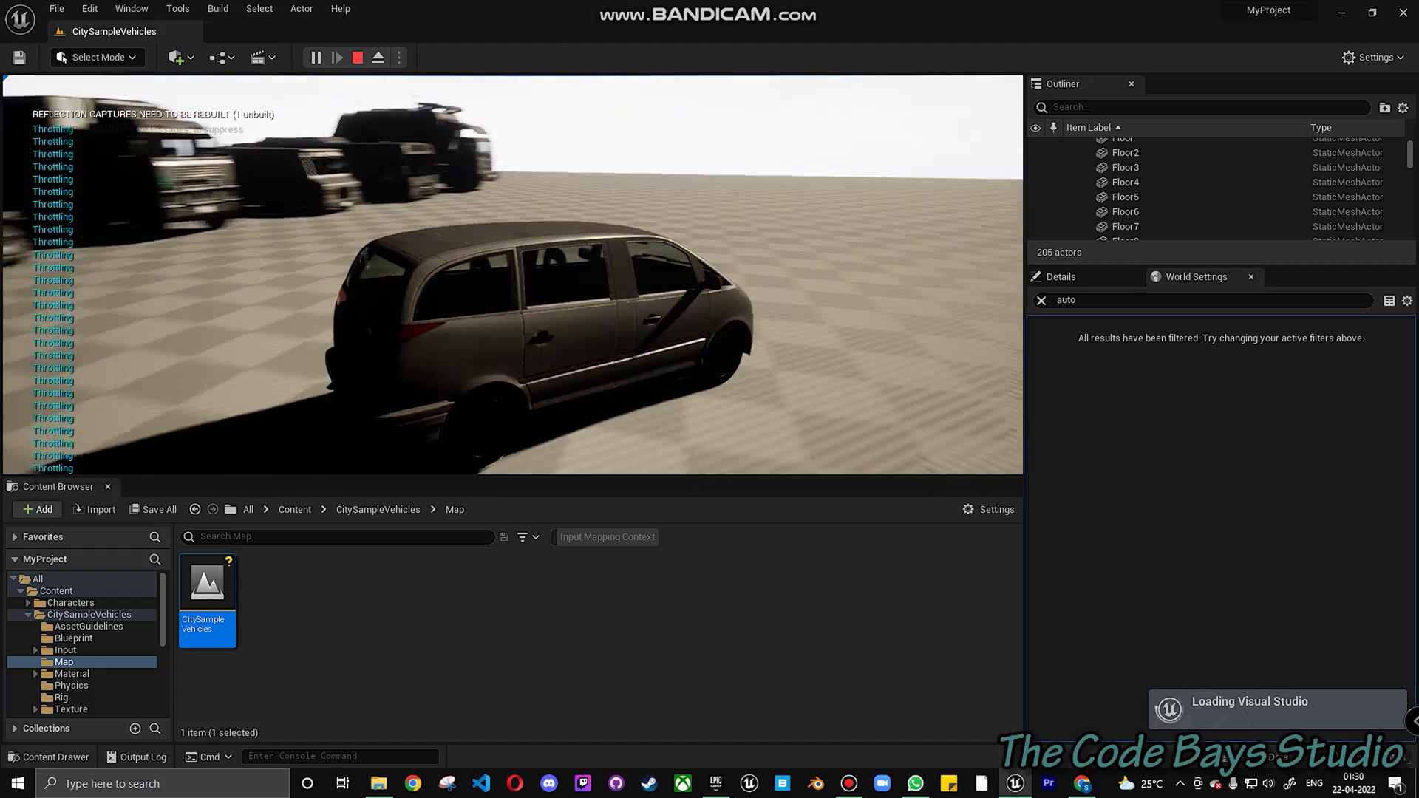
{"action": "key", "text": "d"}
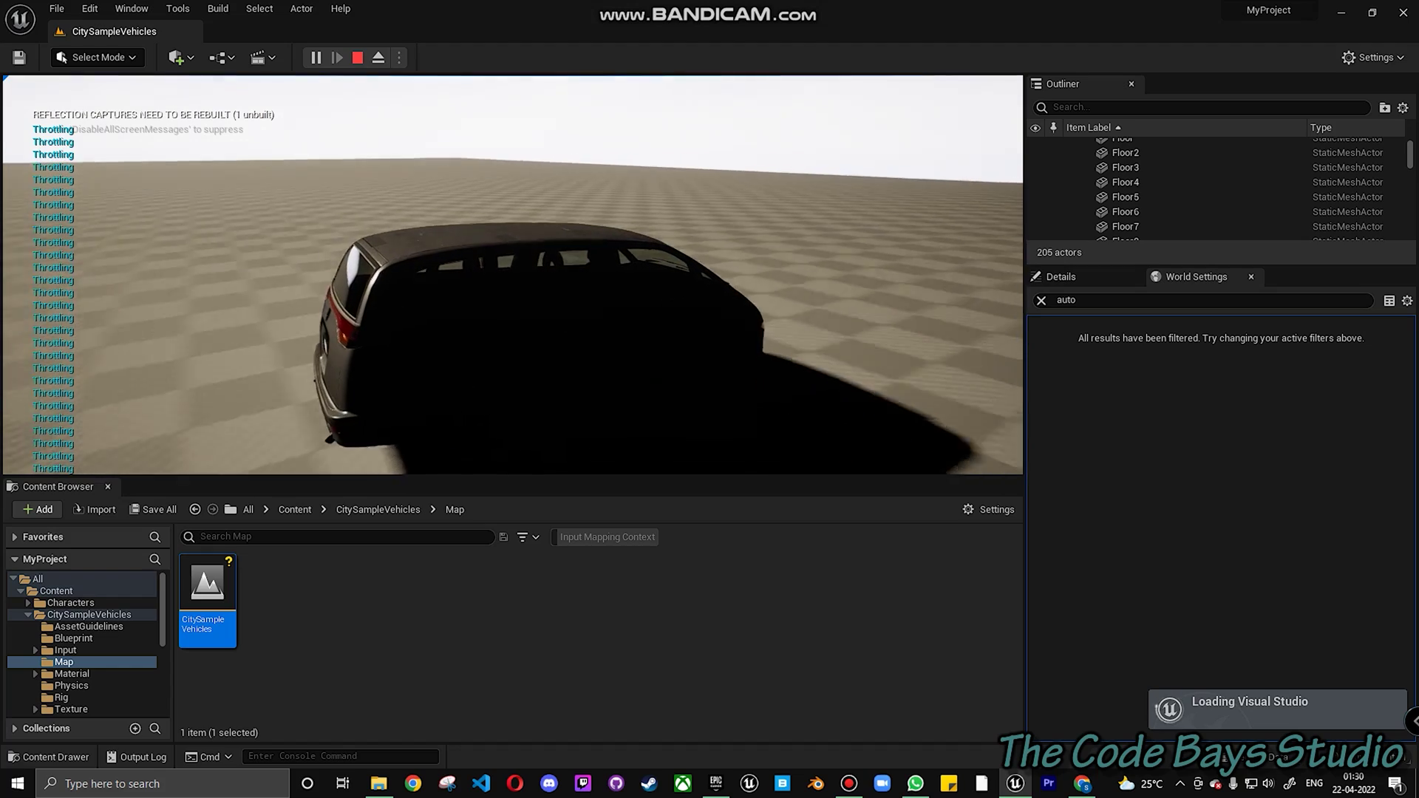
{"action": "key", "text": "d"}
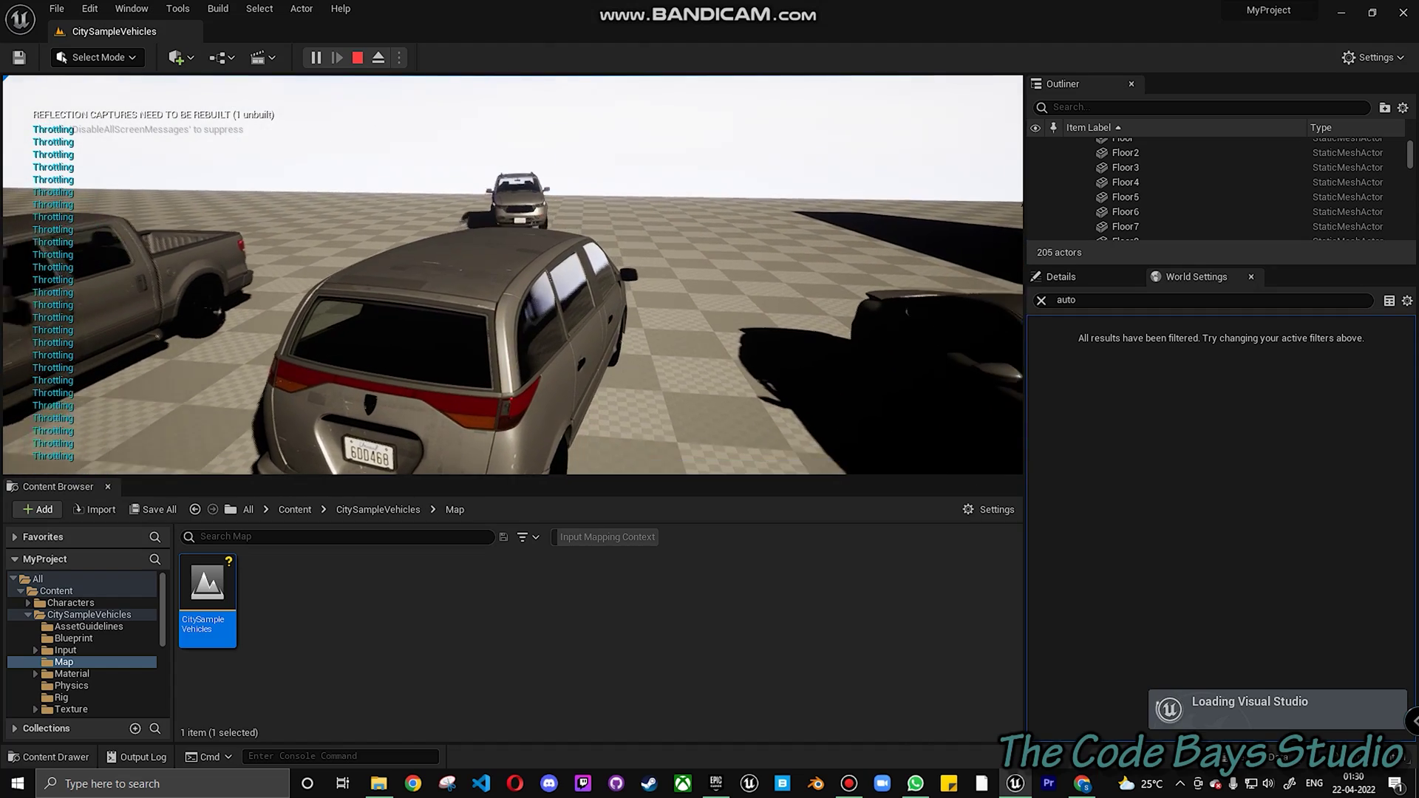
Test reversing, accelerating and steering the van both ways near the parked trucks, and end the play session.
{"action": "key", "text": "s"}
{"action": "key", "text": "w"}
{"action": "key", "text": "d"}
{"action": "key", "text": "w"}
{"action": "key", "text": "a"}
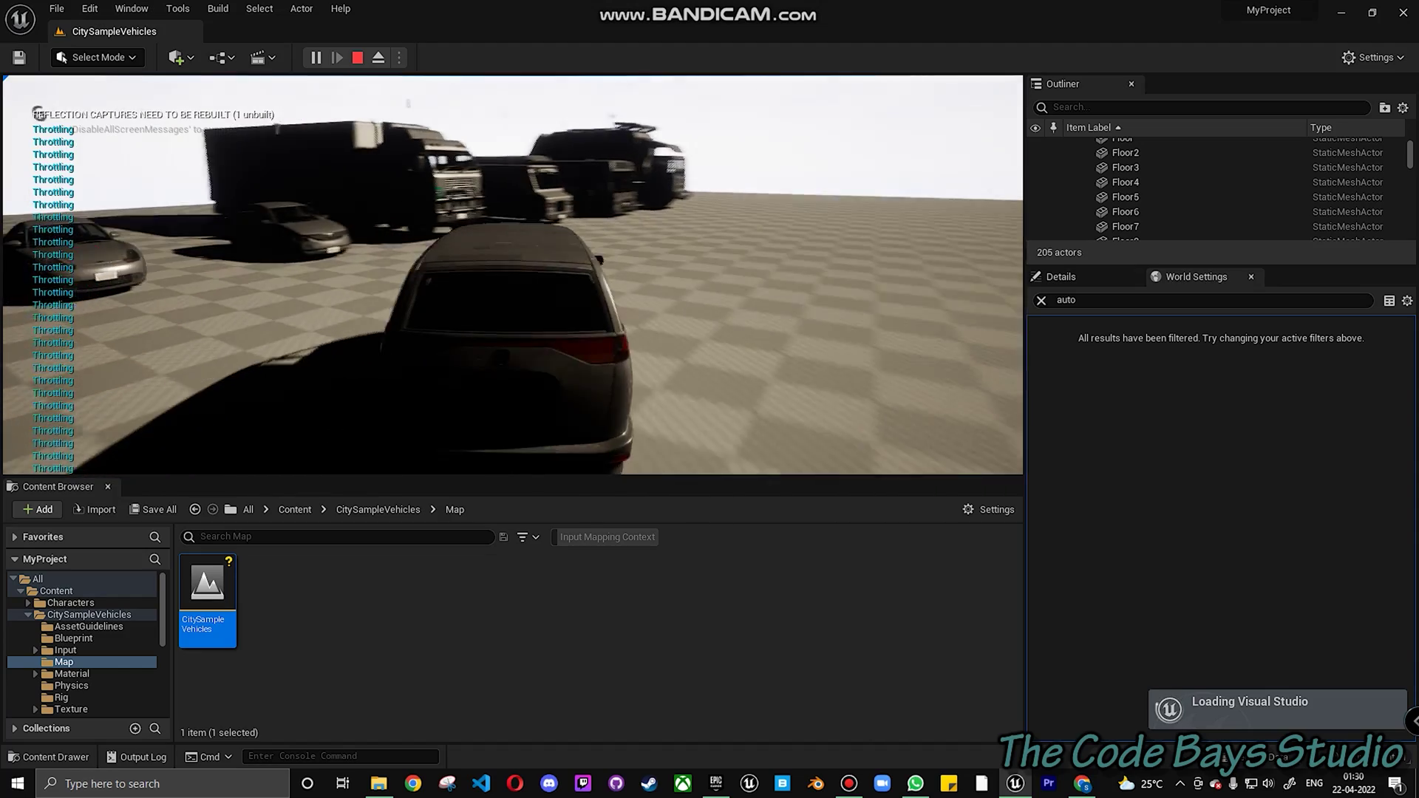
{"action": "key", "text": "w"}
{"action": "key", "text": "d"}
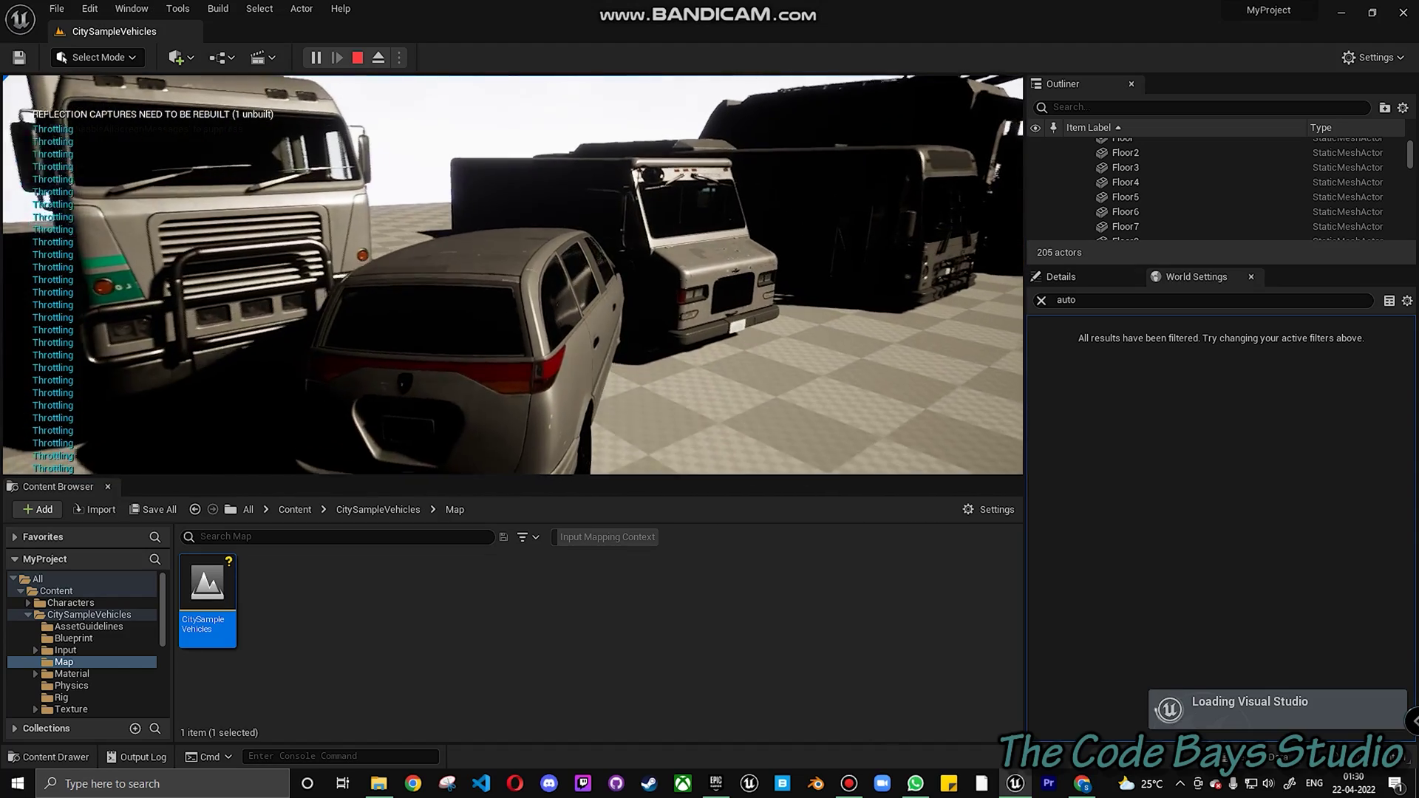
{"action": "key", "text": "s"}
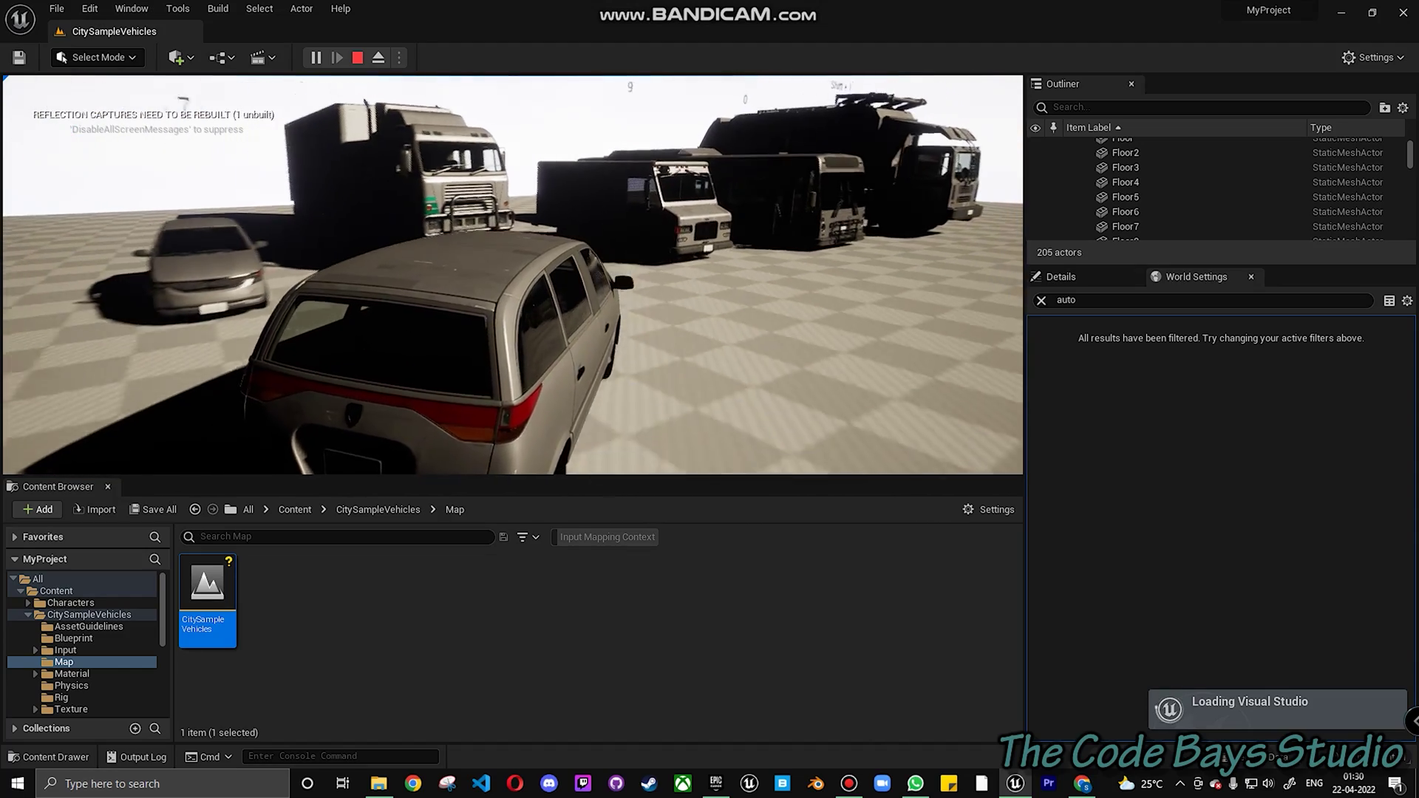
{"action": "key", "text": "Escape"}
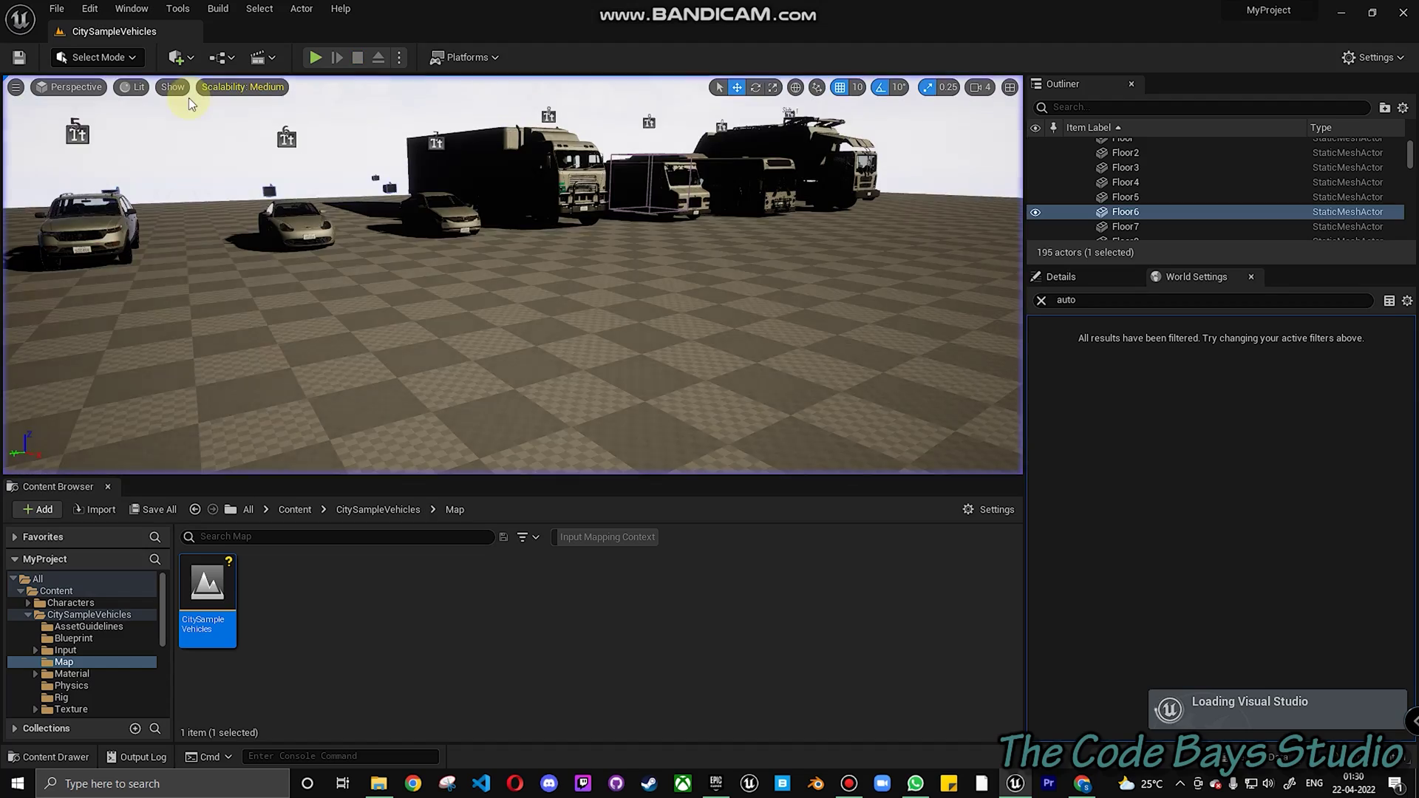
Open the IM_VH_InputMapping asset from the Input/Vehicle folder of CitySampleVehicles and maximize its window.
{"action": "right_click_drag", "start_coordinate": [331, 282], "coordinate": [173, 281]}
{"action": "key", "text": "a"}
{"action": "key", "text": "a"}
{"action": "key", "text": "w"}
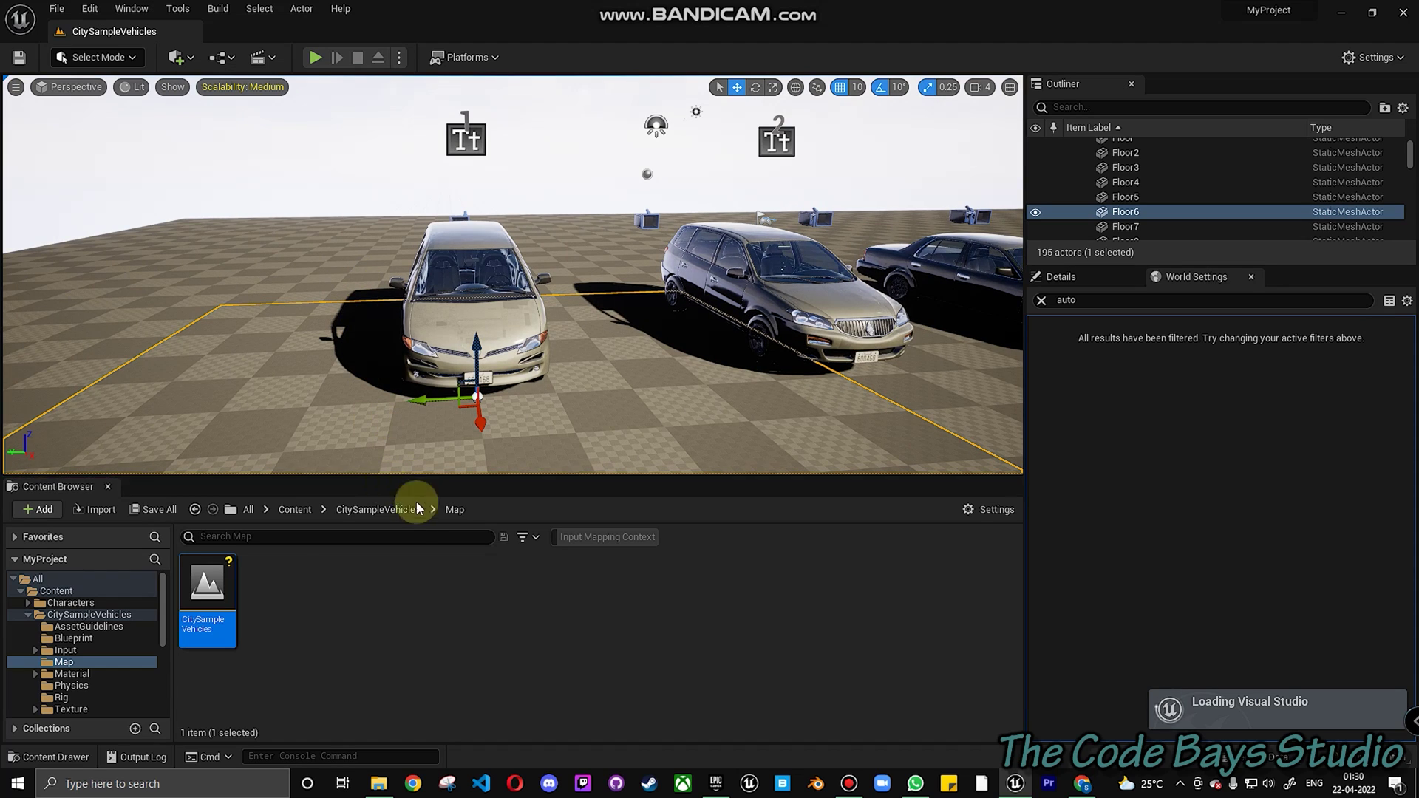
{"action": "left_click", "coordinate": [375, 510]}
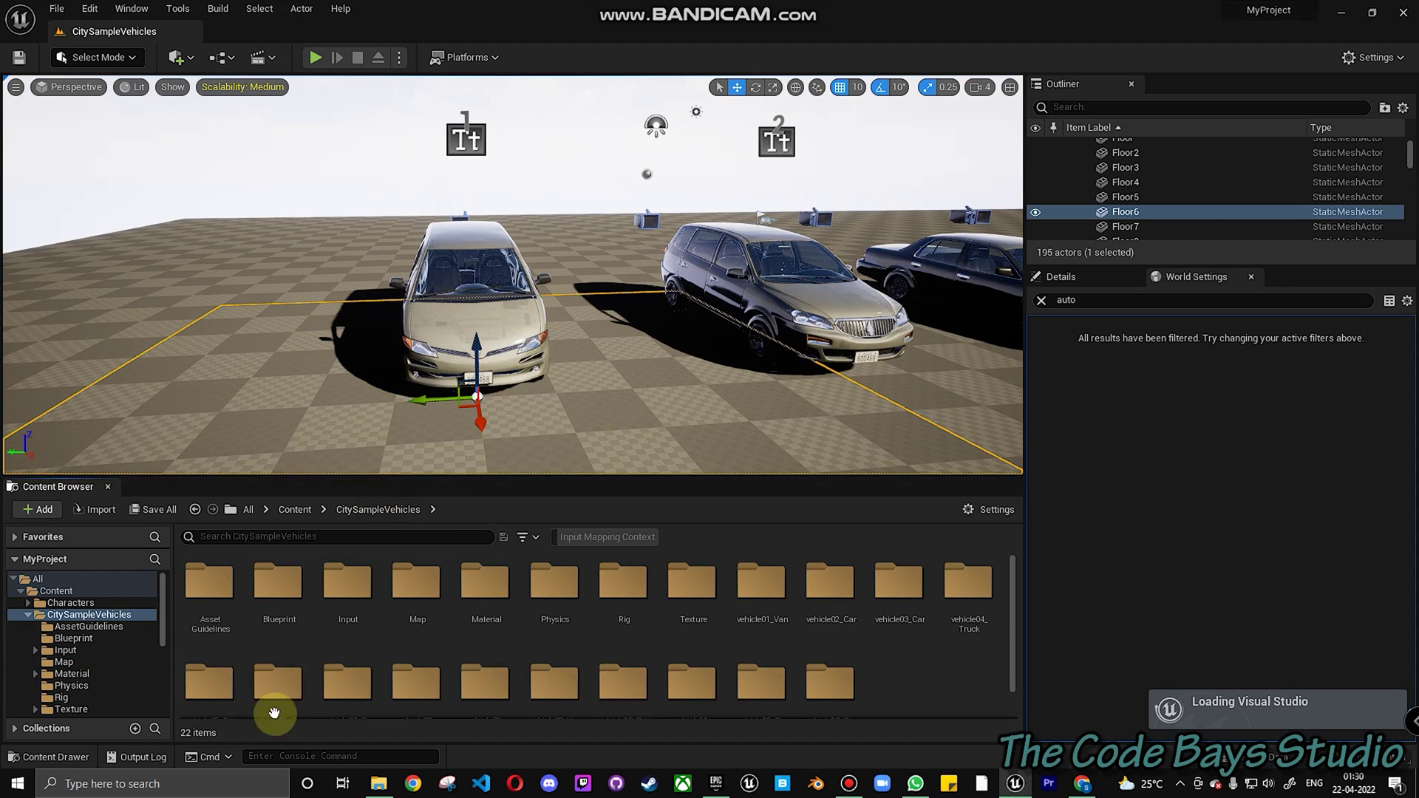
{"action": "double_click", "coordinate": [360, 603]}
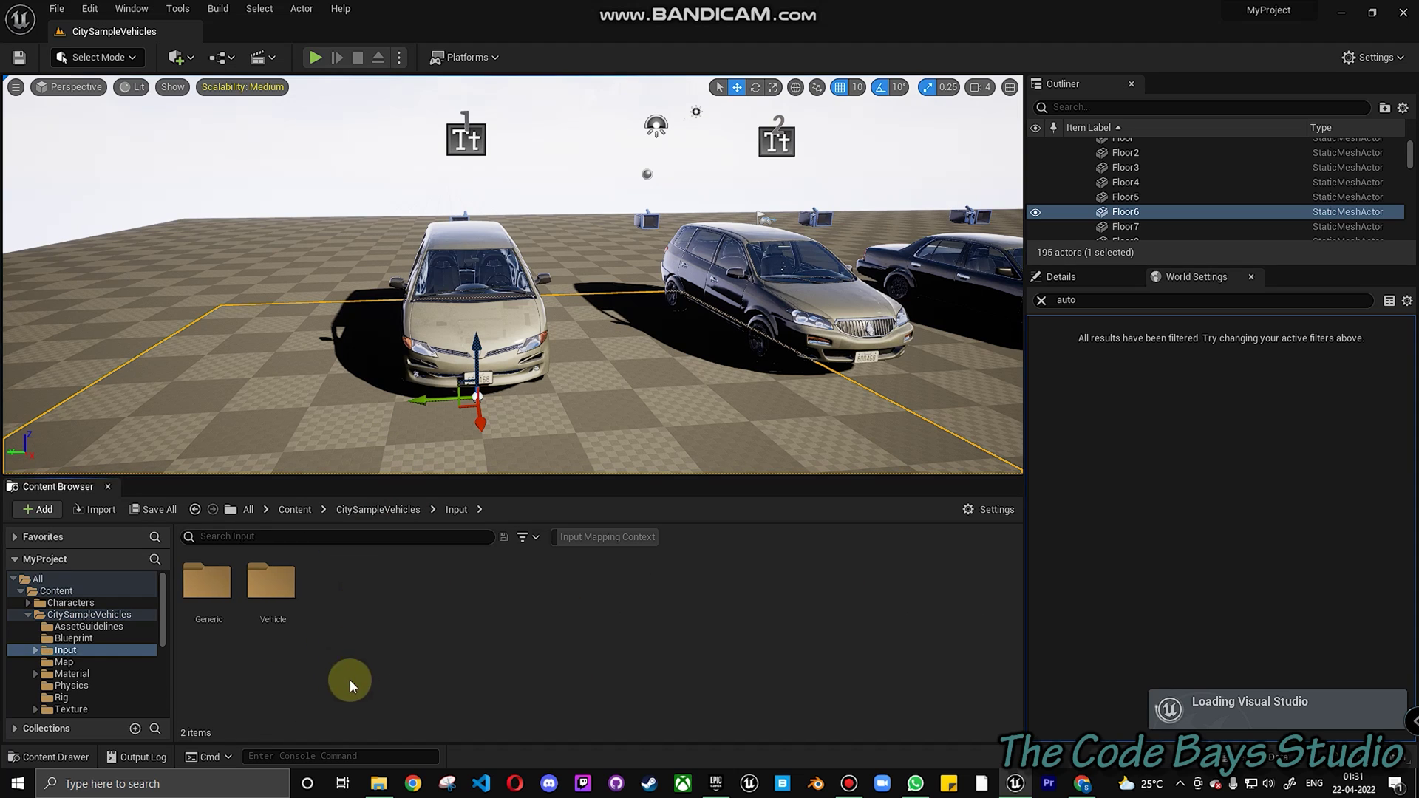
{"action": "double_click", "coordinate": [261, 586]}
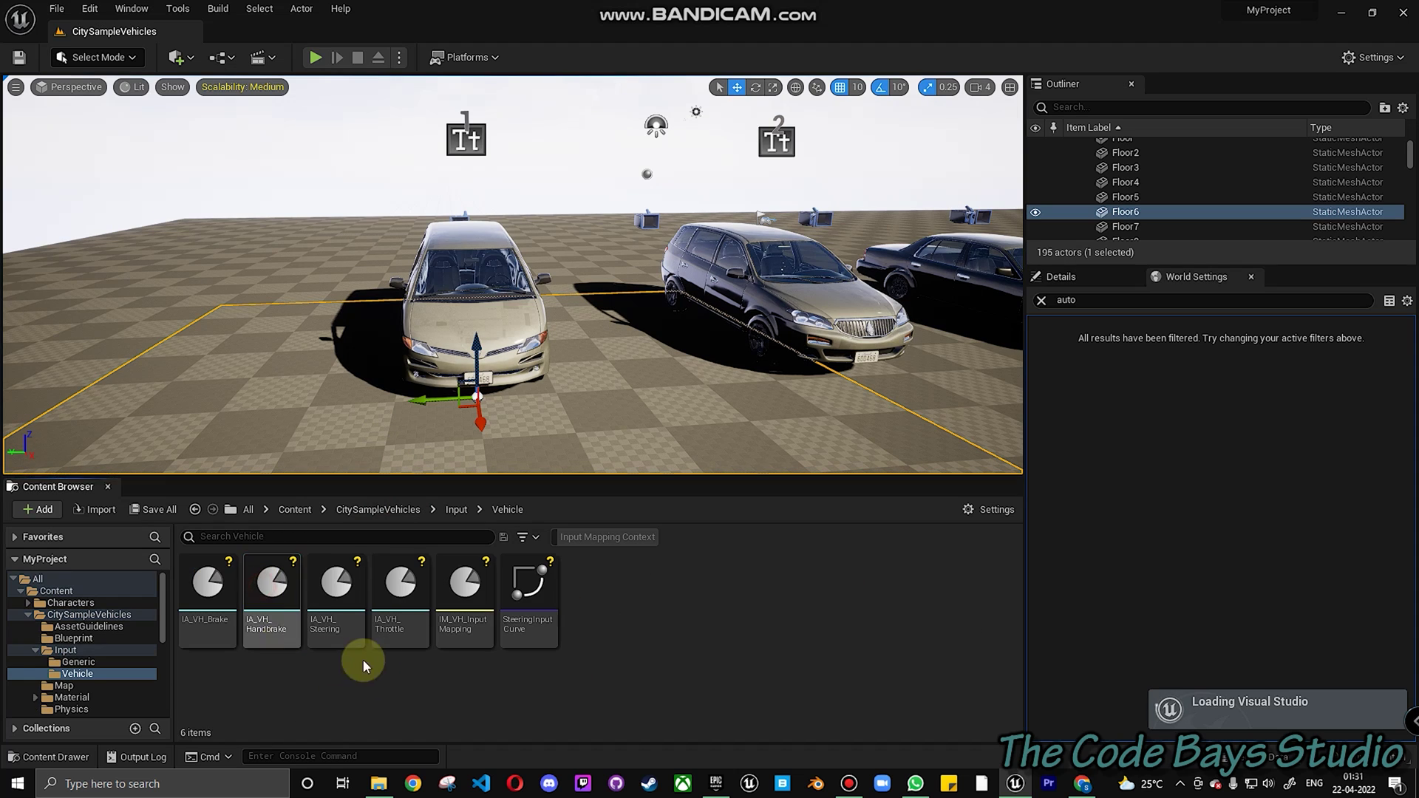
{"action": "double_click", "coordinate": [474, 635]}
{"action": "double_click", "coordinate": [871, 189]}
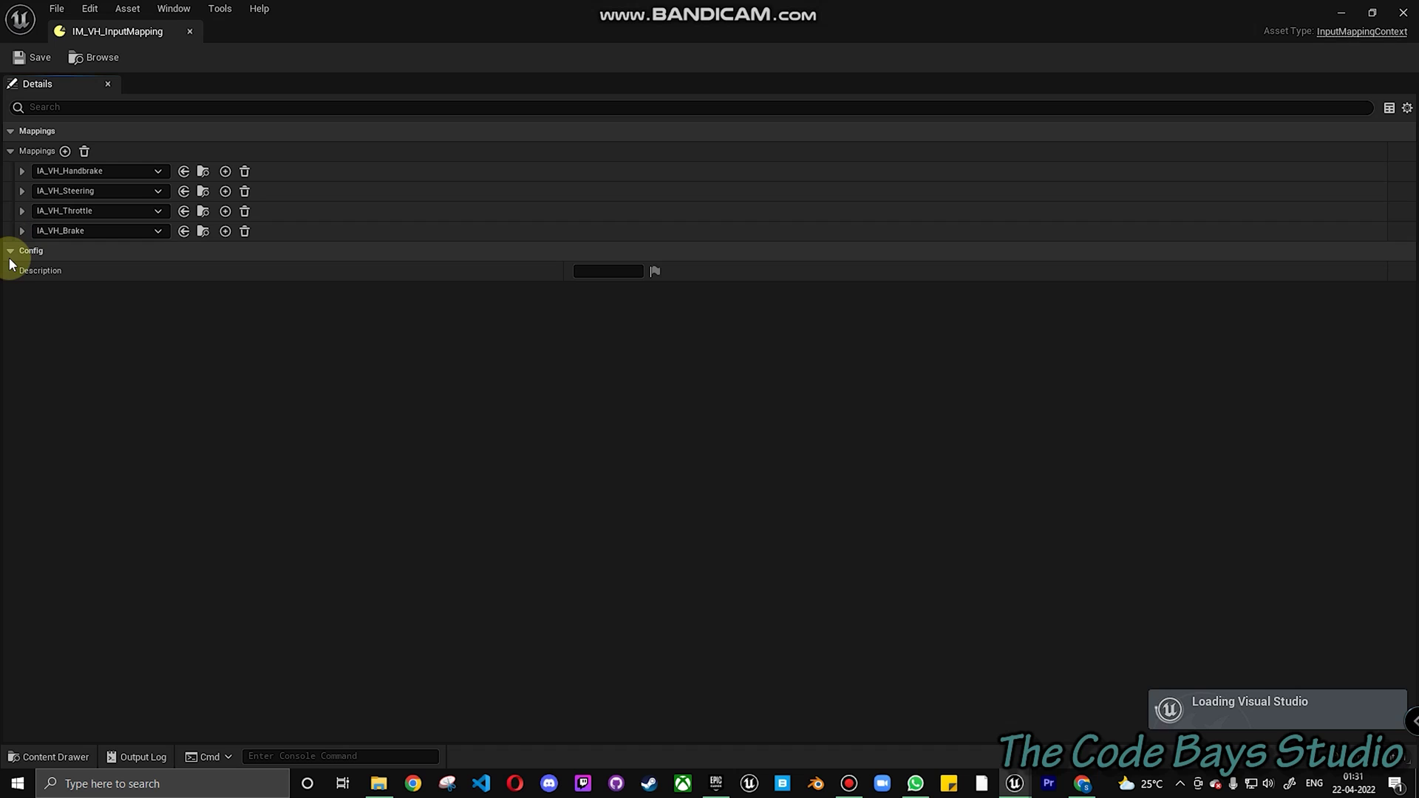
Expand the handbrake, steering, throttle and brake mappings to examine their assigned keys and gamepad inputs.
{"action": "left_click", "coordinate": [22, 171]}
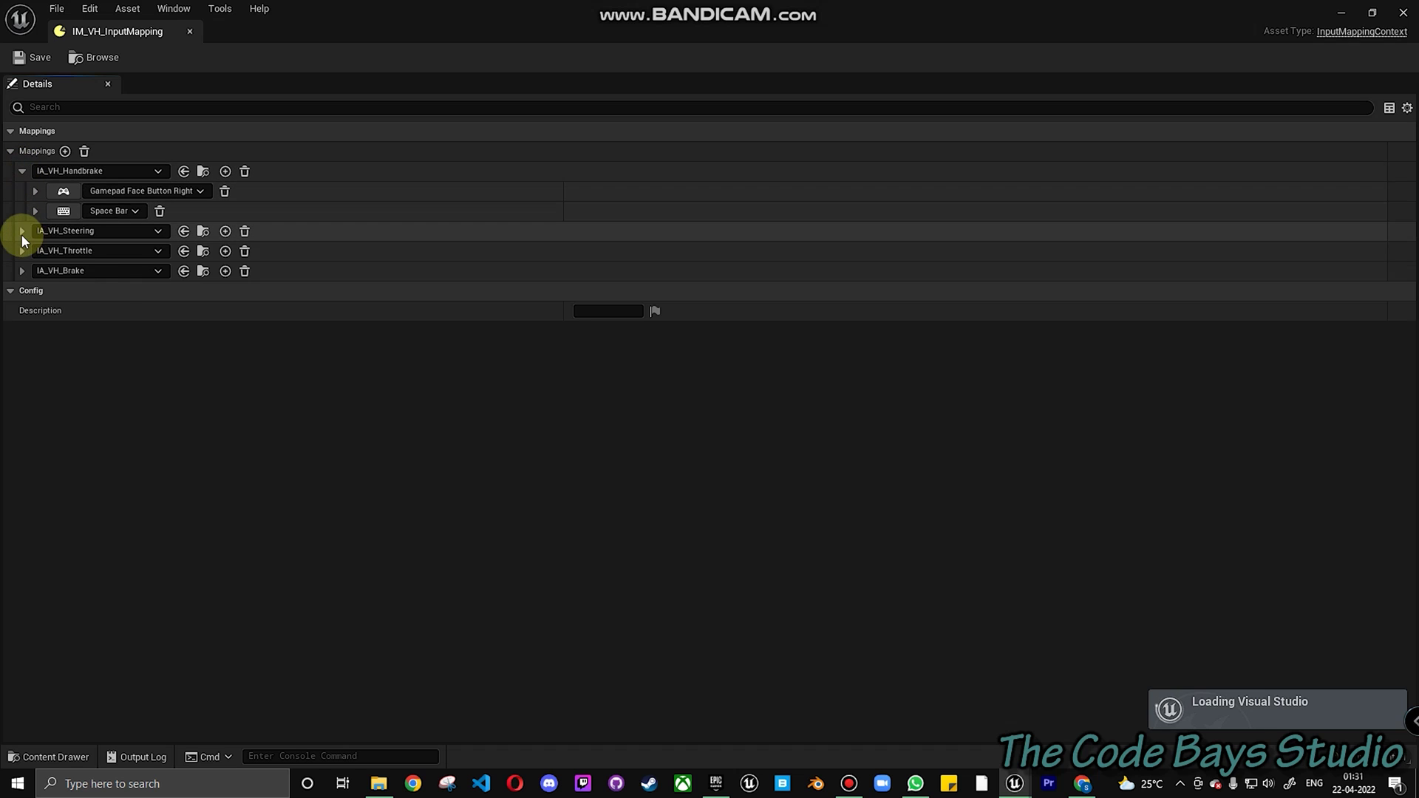
{"action": "left_click", "coordinate": [22, 232]}
{"action": "left_click", "coordinate": [23, 310]}
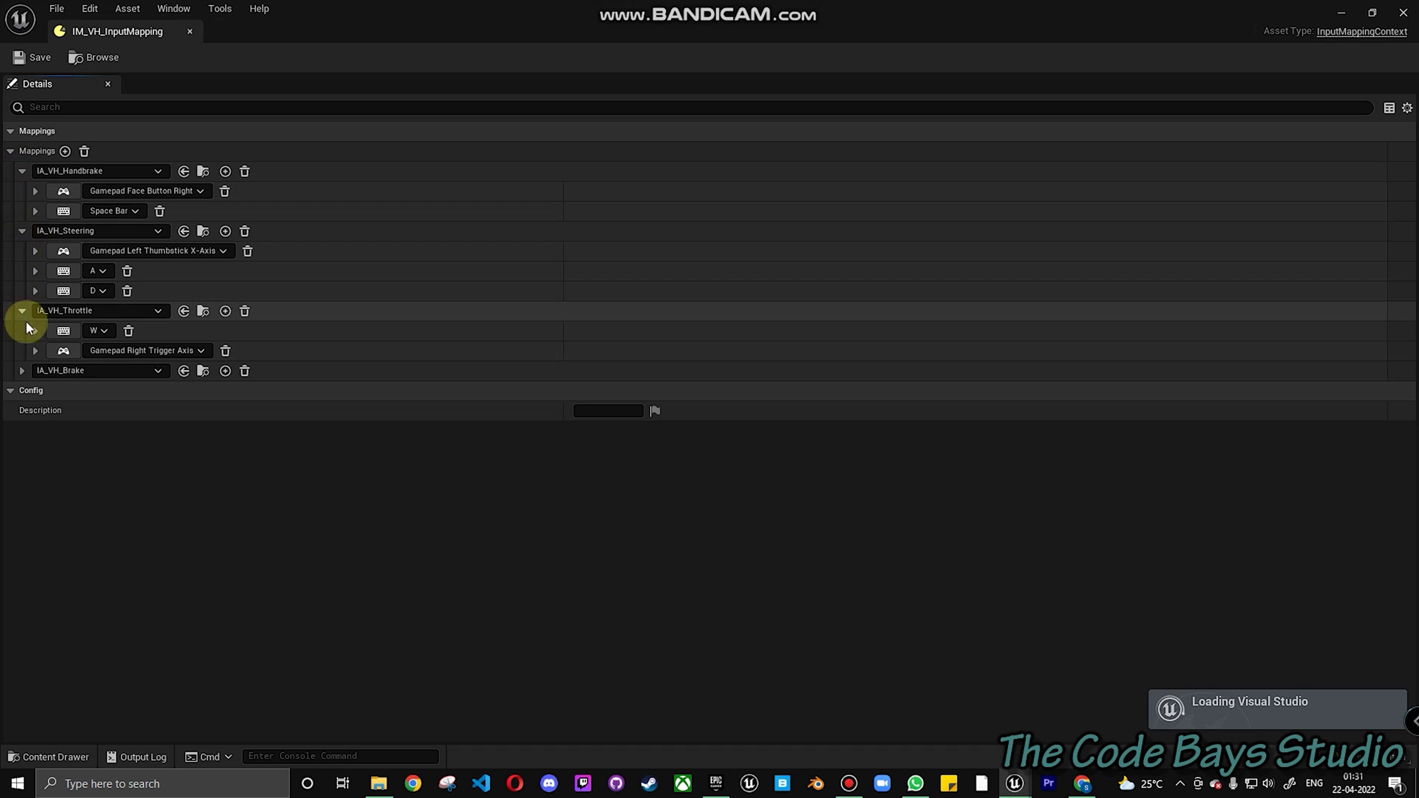
{"action": "left_click", "coordinate": [22, 371]}
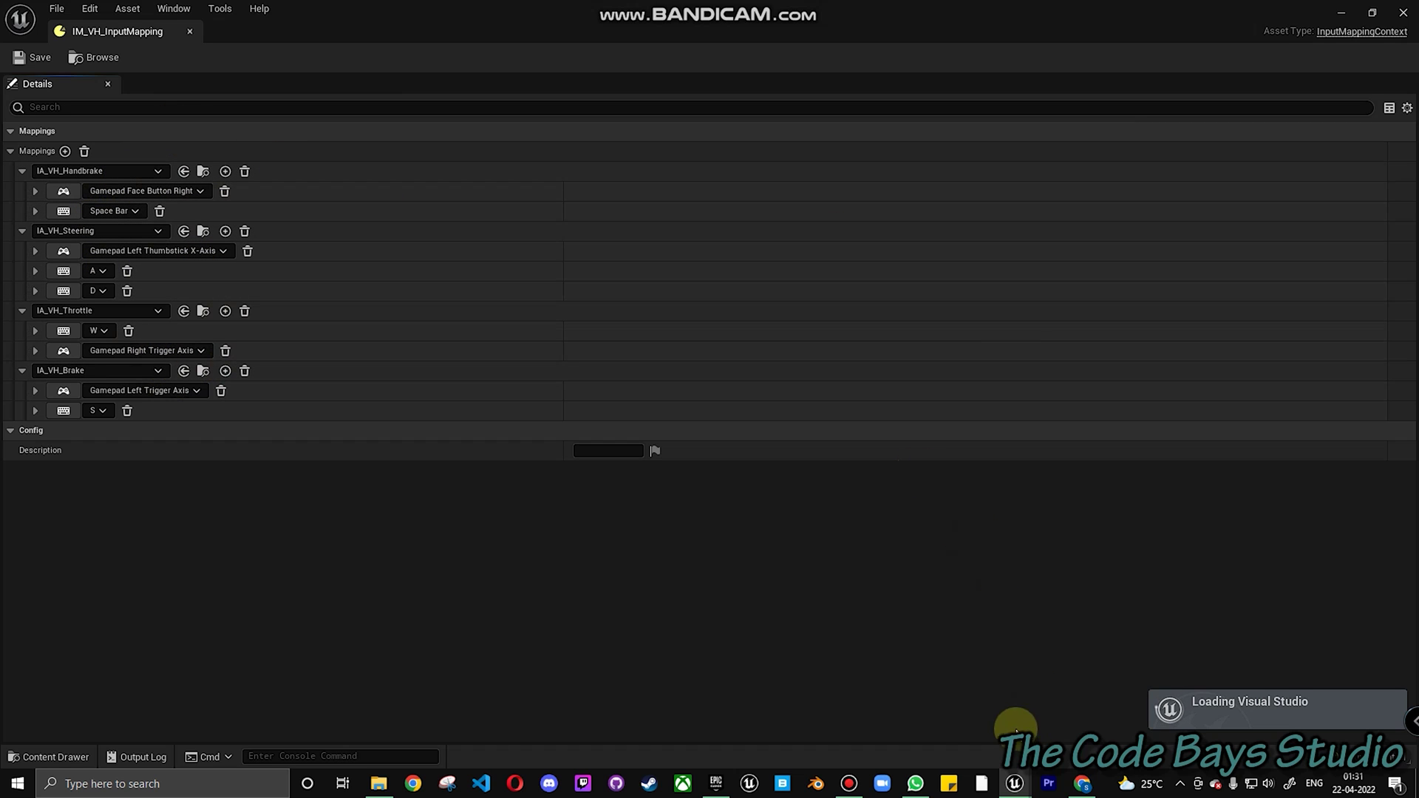
Switch to Chrome to review the Enhanced Input Getting Started documentation, return to Unreal Engine and close the input mapping asset.
{"action": "left_click", "coordinate": [1086, 790]}
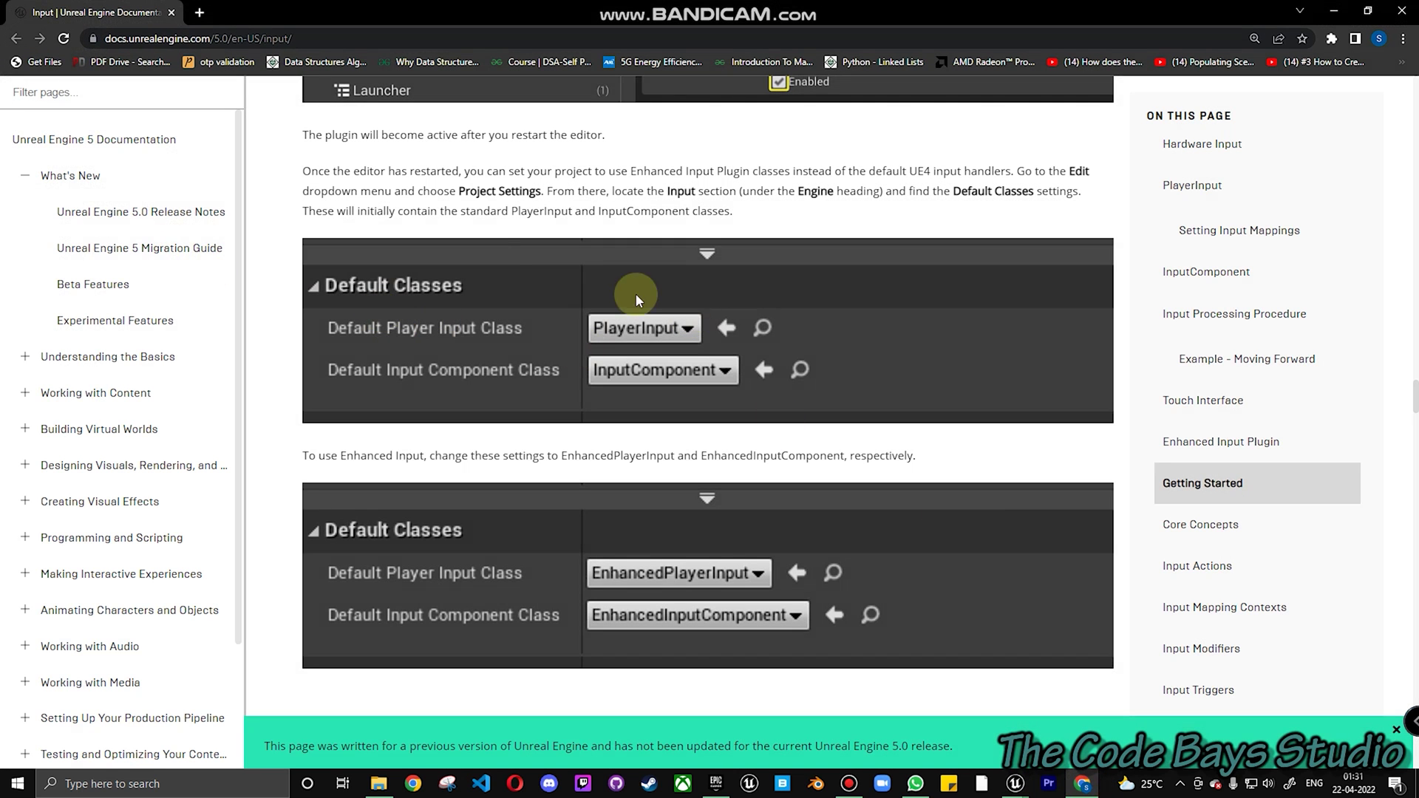
{"action": "left_click", "coordinate": [325, 44]}
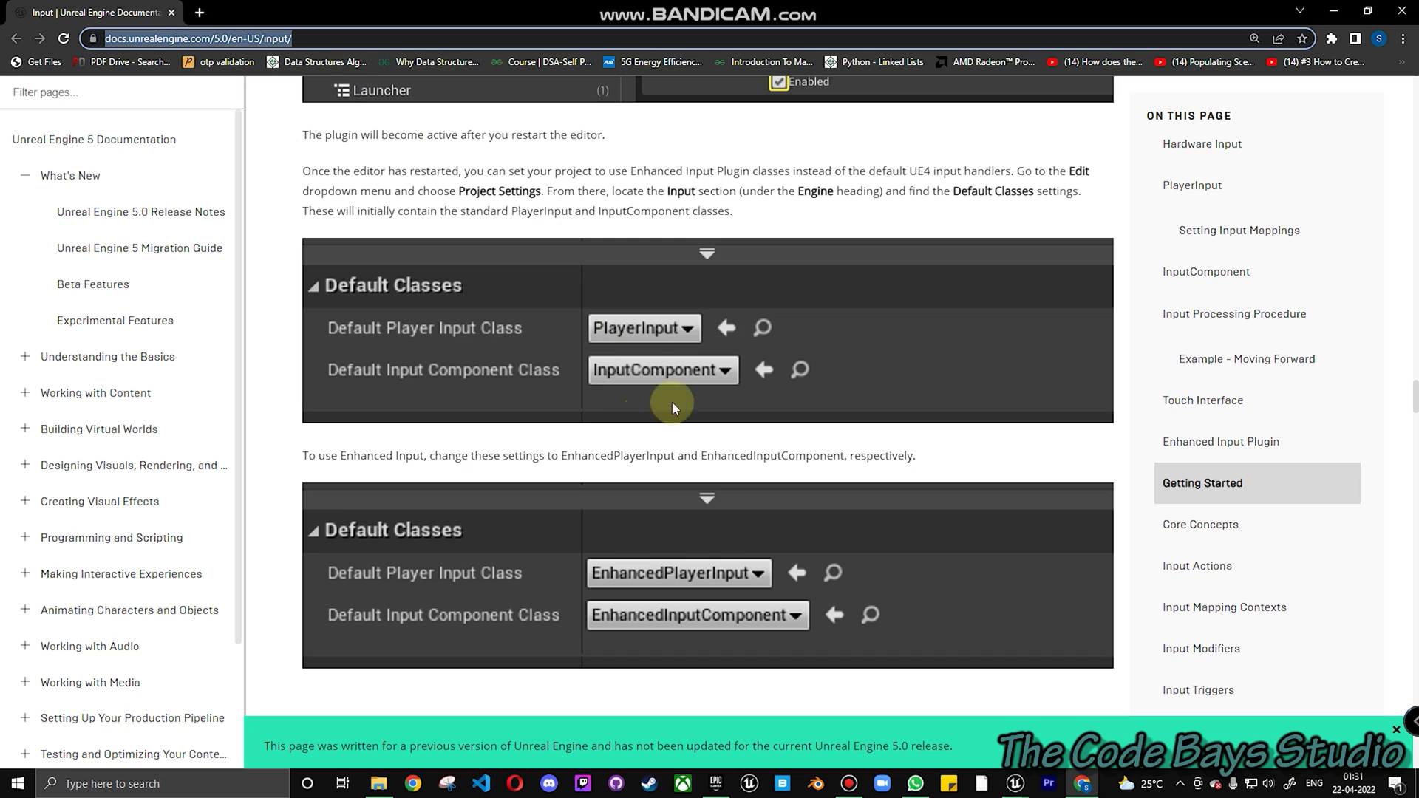
{"action": "scroll", "coordinate": [569, 318], "scroll_direction": "down", "scroll_amount": 5}
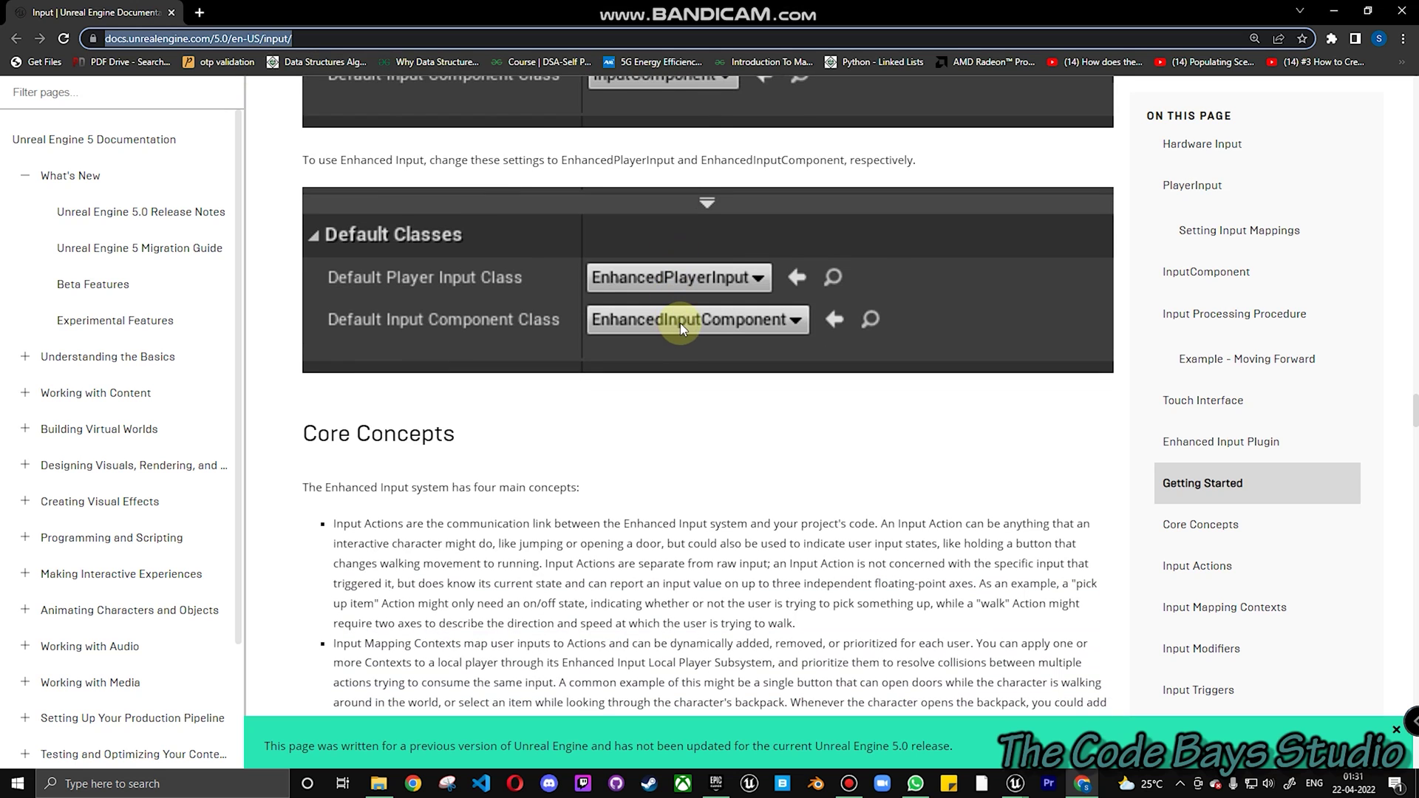
{"action": "scroll", "coordinate": [680, 322], "scroll_direction": "up", "scroll_amount": 9}
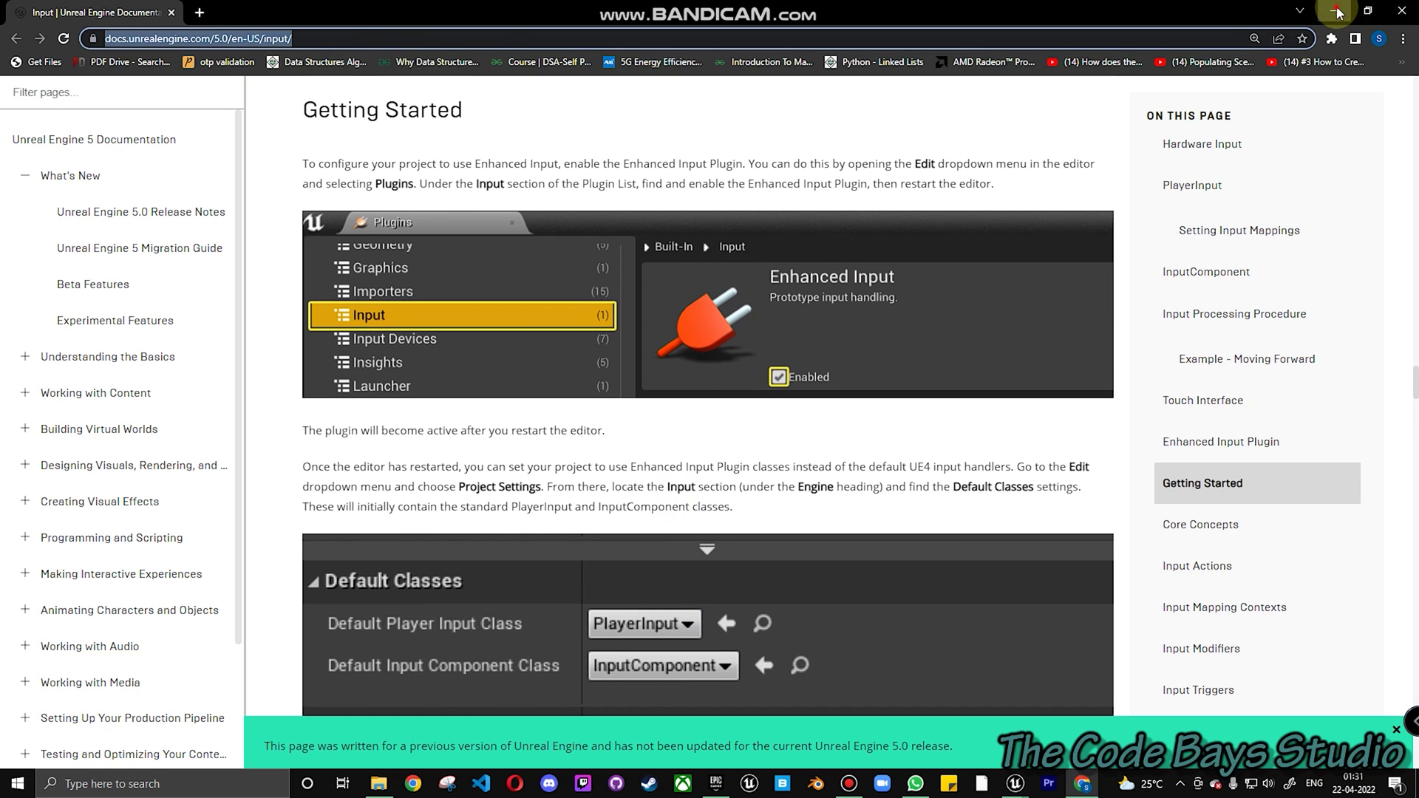
{"action": "left_click", "coordinate": [1337, 11]}
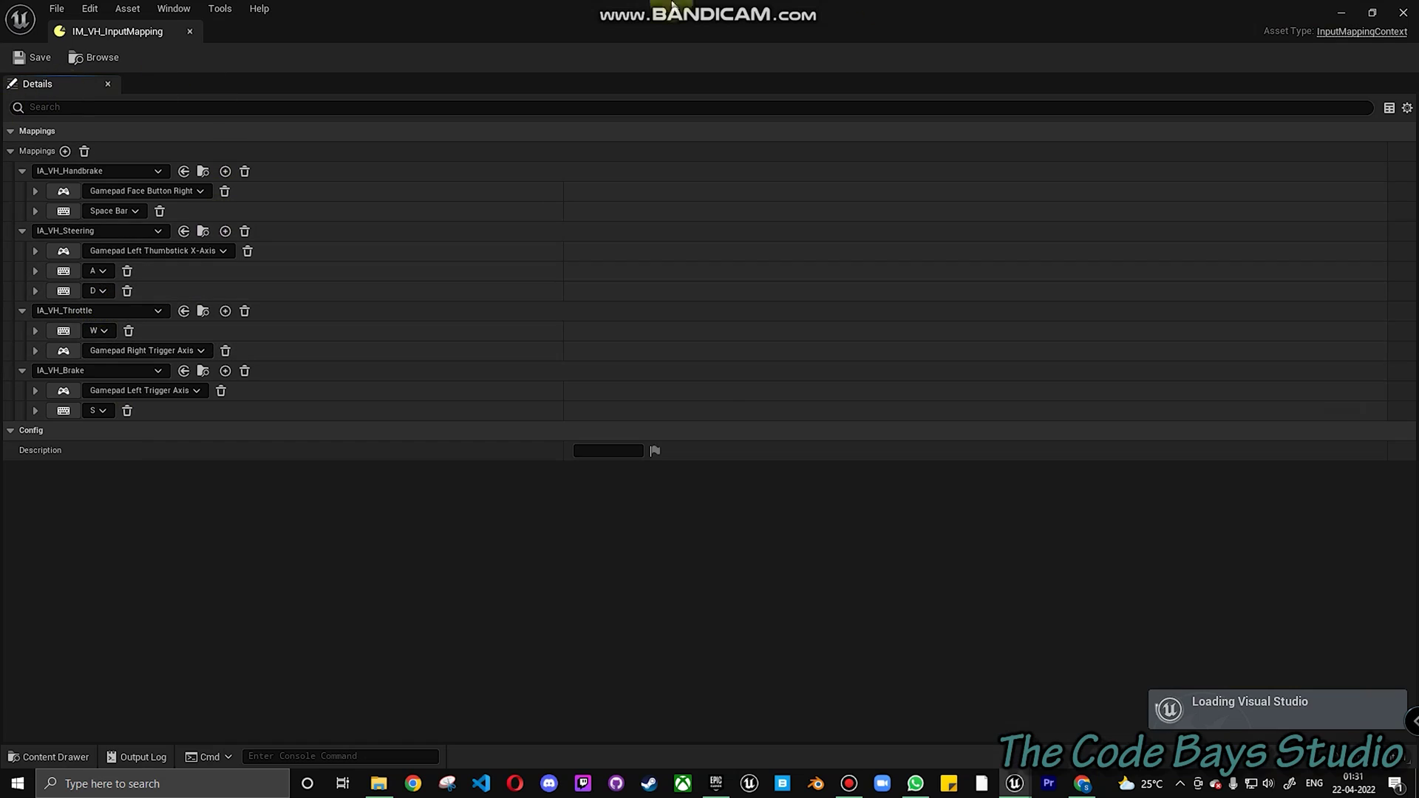
{"action": "left_click", "coordinate": [1406, 14]}
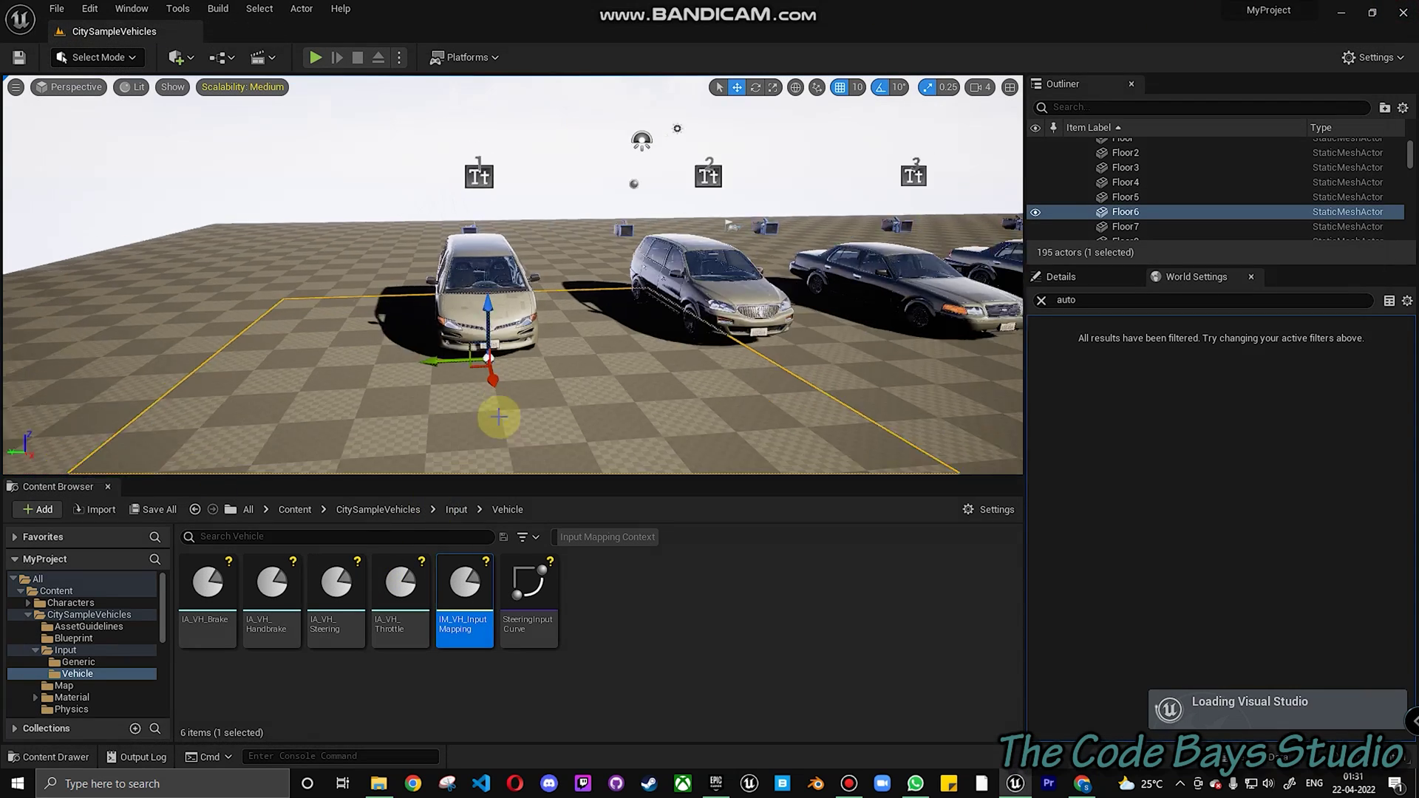
Select the BP_vehicle01_Van actor, play the level to drive the van forward and turn right, and end the play session.
{"action": "mouse_move", "coordinate": [406, 409]}
{"action": "right_mouse_down"}
{"action": "mouse_move", "coordinate": [311, 392]}
{"action": "mouse_move", "coordinate": [532, 422]}
{"action": "mouse_move", "coordinate": [406, 409]}
{"action": "right_mouse_up"}
{"action": "left_click", "coordinate": [528, 319]}
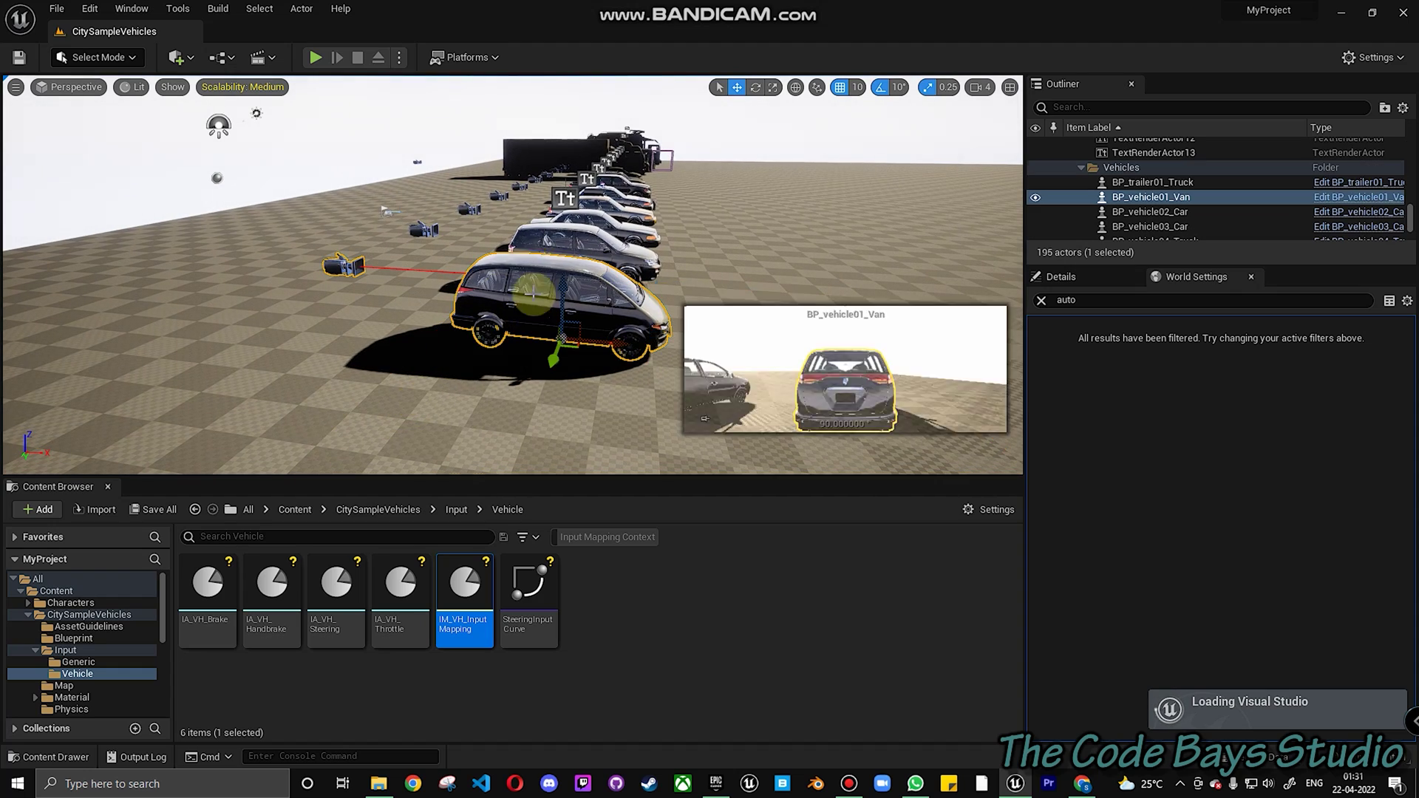
{"action": "key", "text": "alt+p"}
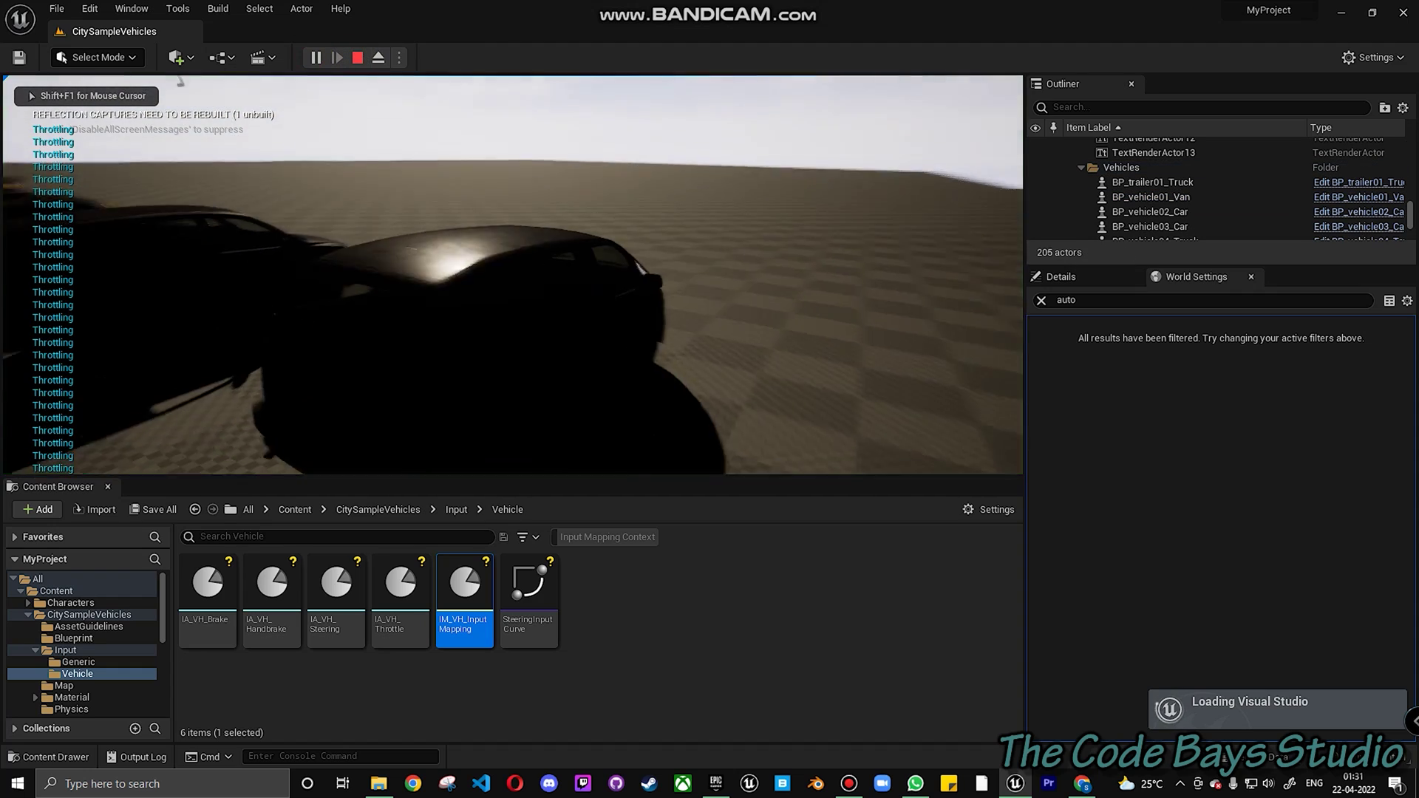
{"action": "key", "text": "w"}
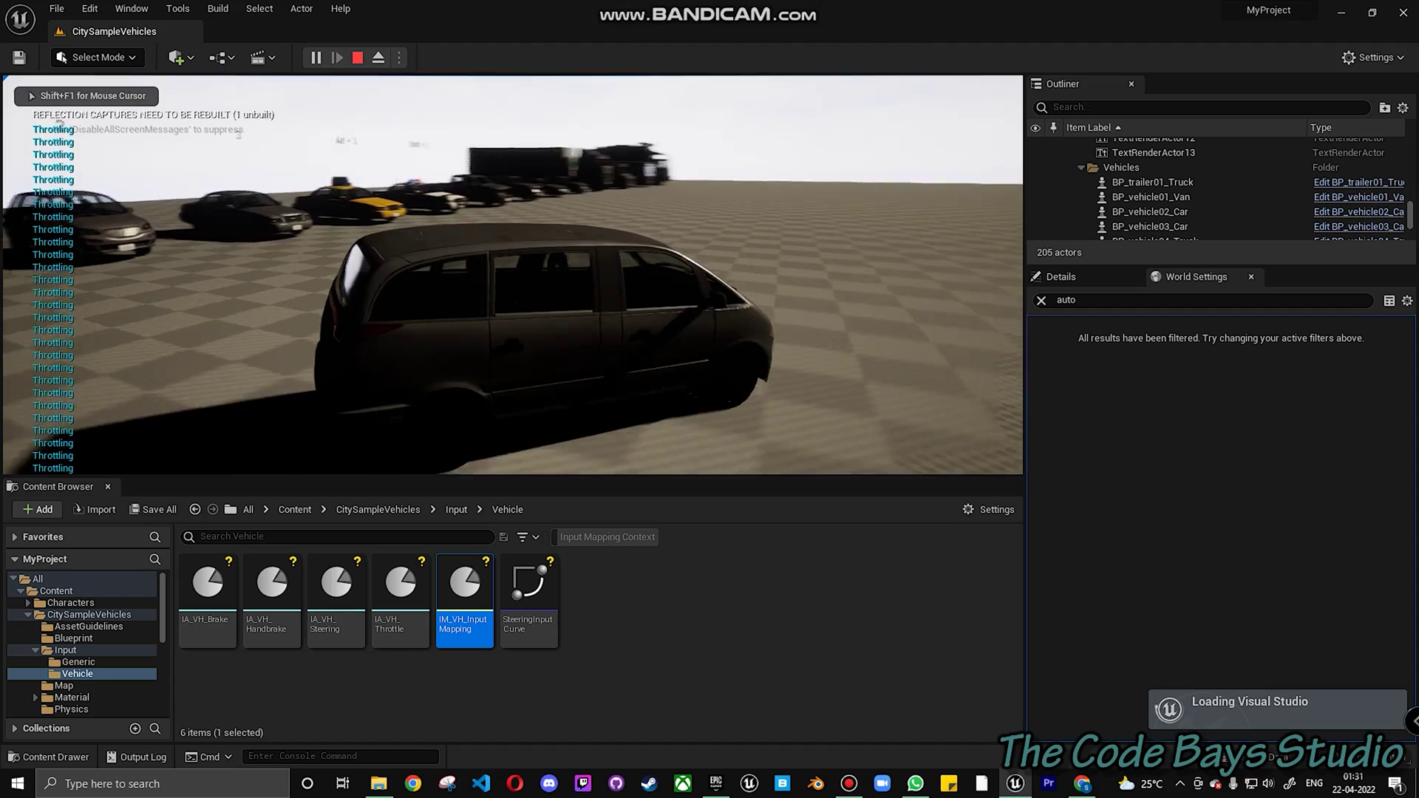
{"action": "key", "text": "d"}
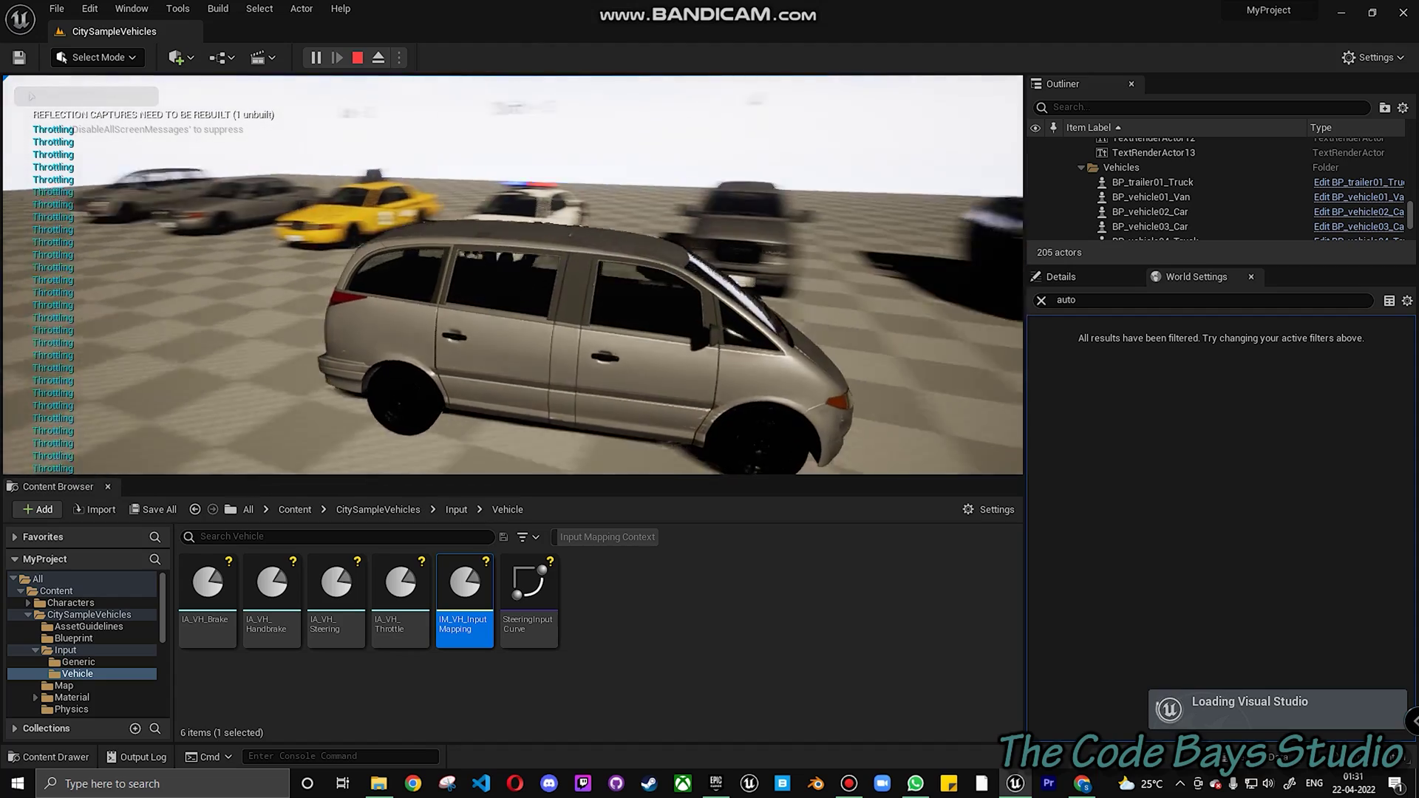
{"action": "key", "text": "Escape"}
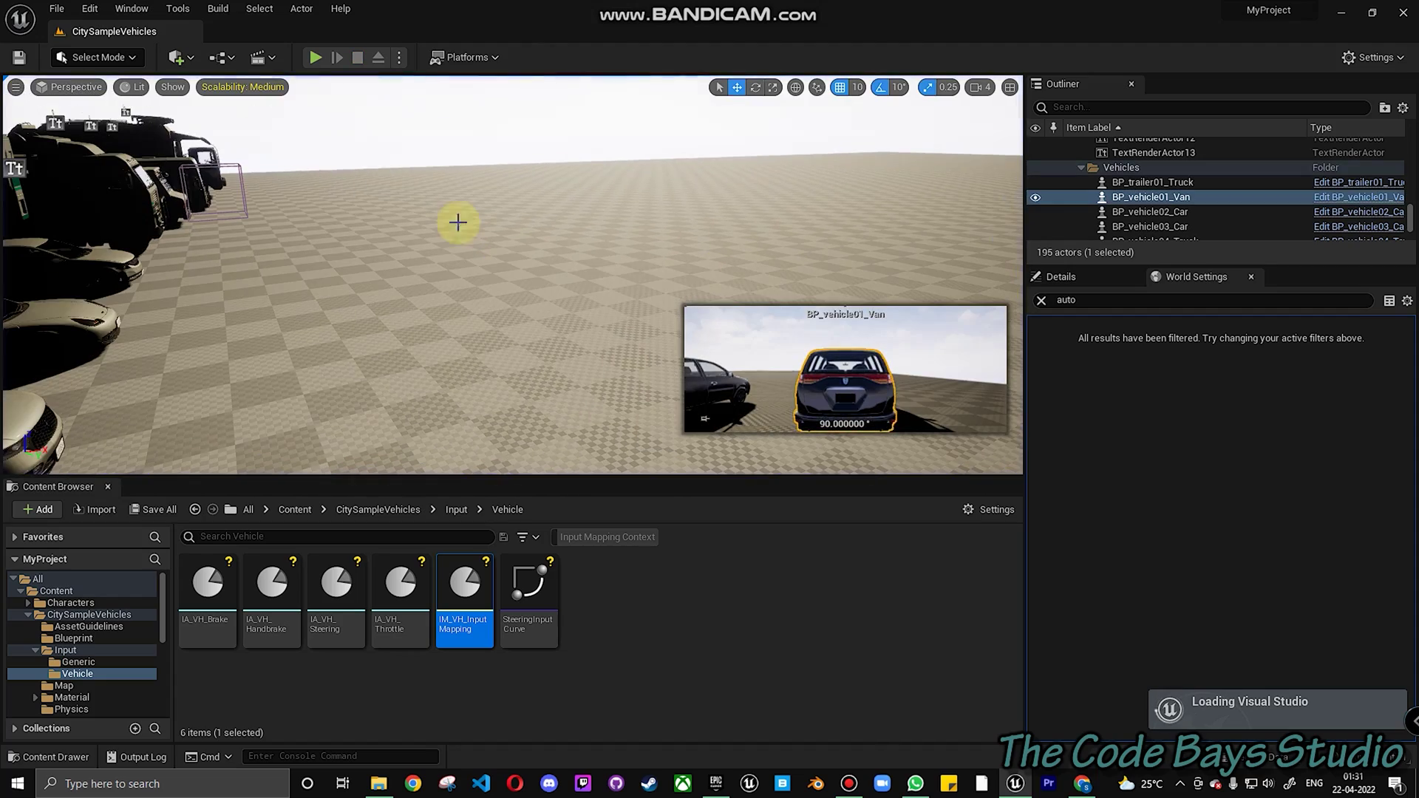
Open the CitySampleVehicles level blueprint and examine how Event BeginPlay and the number-key events call Posses Vehicle.
{"action": "left_click", "coordinate": [222, 65]}
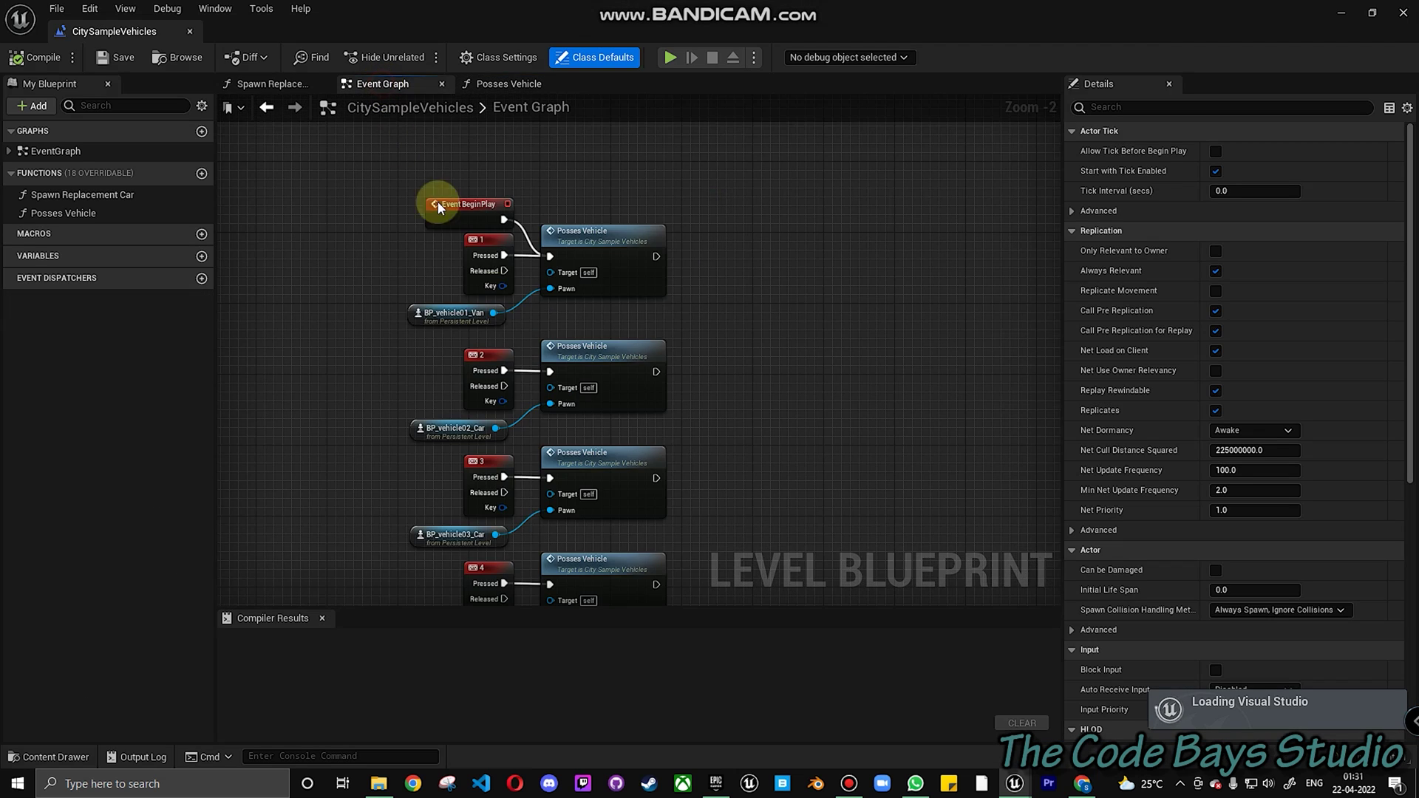
{"action": "scroll", "coordinate": [370, 192], "scroll_direction": "down", "scroll_amount": 7}
{"action": "scroll", "coordinate": [350, 259], "scroll_direction": "up", "scroll_amount": 9}
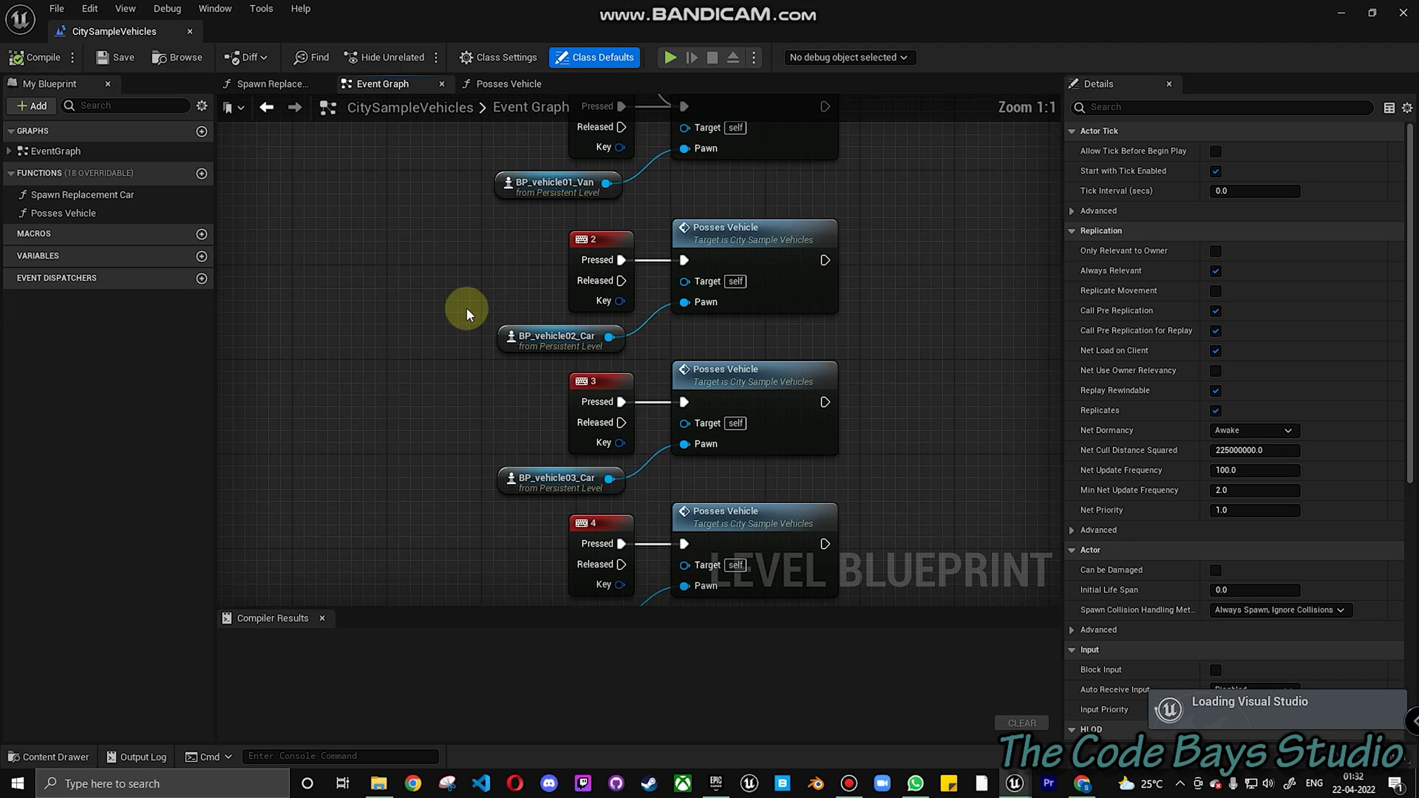
{"action": "right_click_drag", "start_coordinate": [473, 339], "coordinate": [414, 510]}
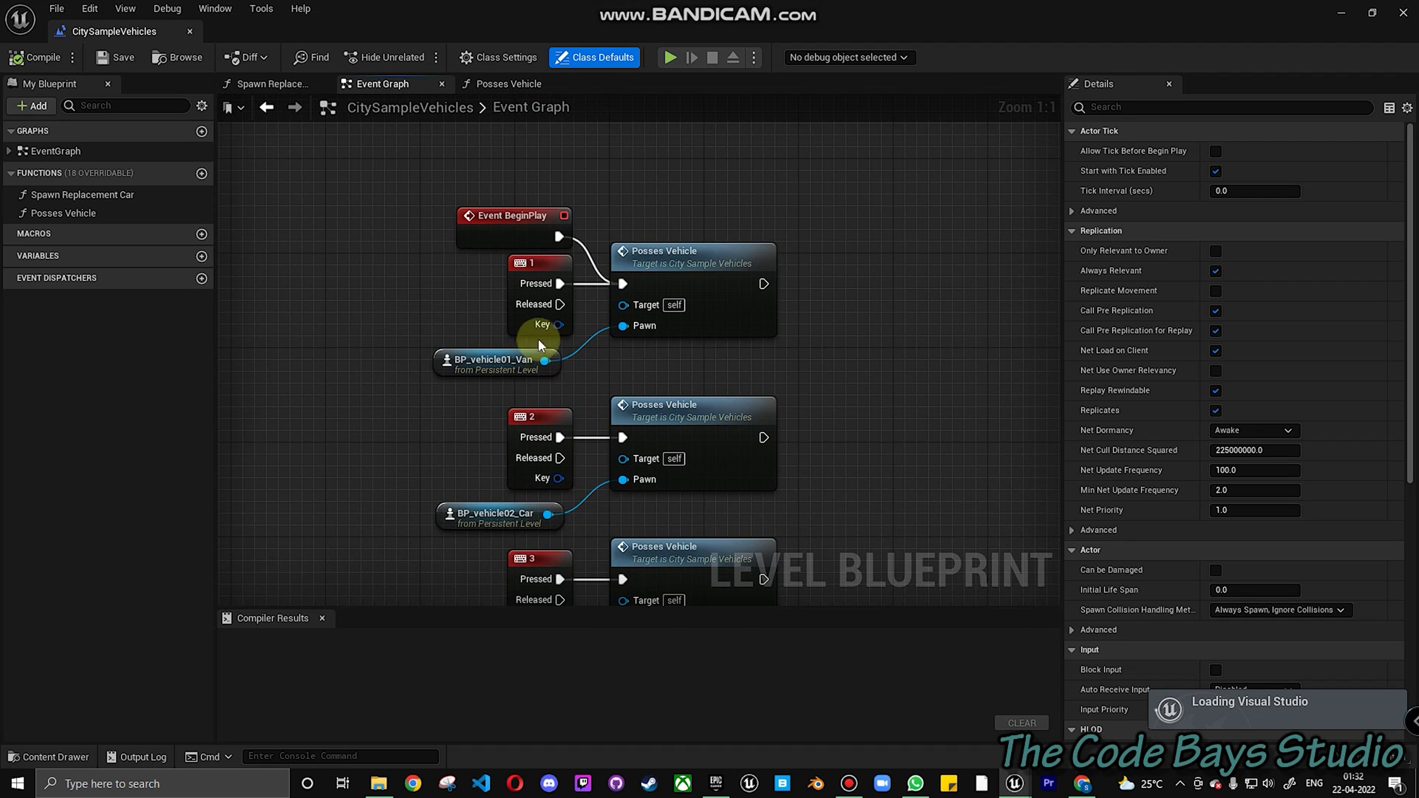
Move the 2 key event node slightly left in the Event Graph and examine the key events for the remaining vehicles.
{"action": "right_click_drag", "start_coordinate": [474, 451], "coordinate": [459, 299]}
{"action": "left_click_drag", "start_coordinate": [529, 267], "coordinate": [505, 261]}
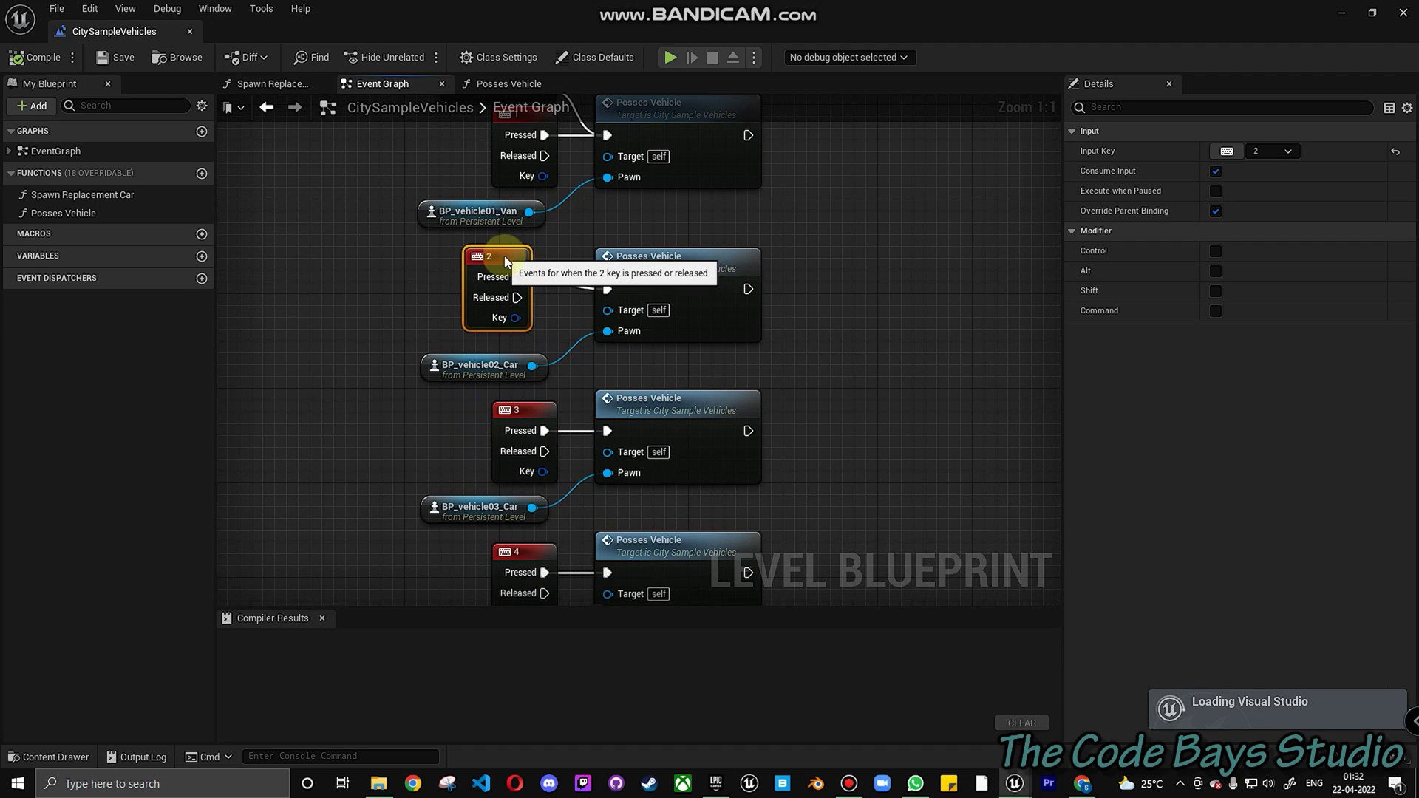
{"action": "left_click", "coordinate": [430, 336]}
{"action": "right_click_drag", "start_coordinate": [422, 471], "coordinate": [422, 316]}
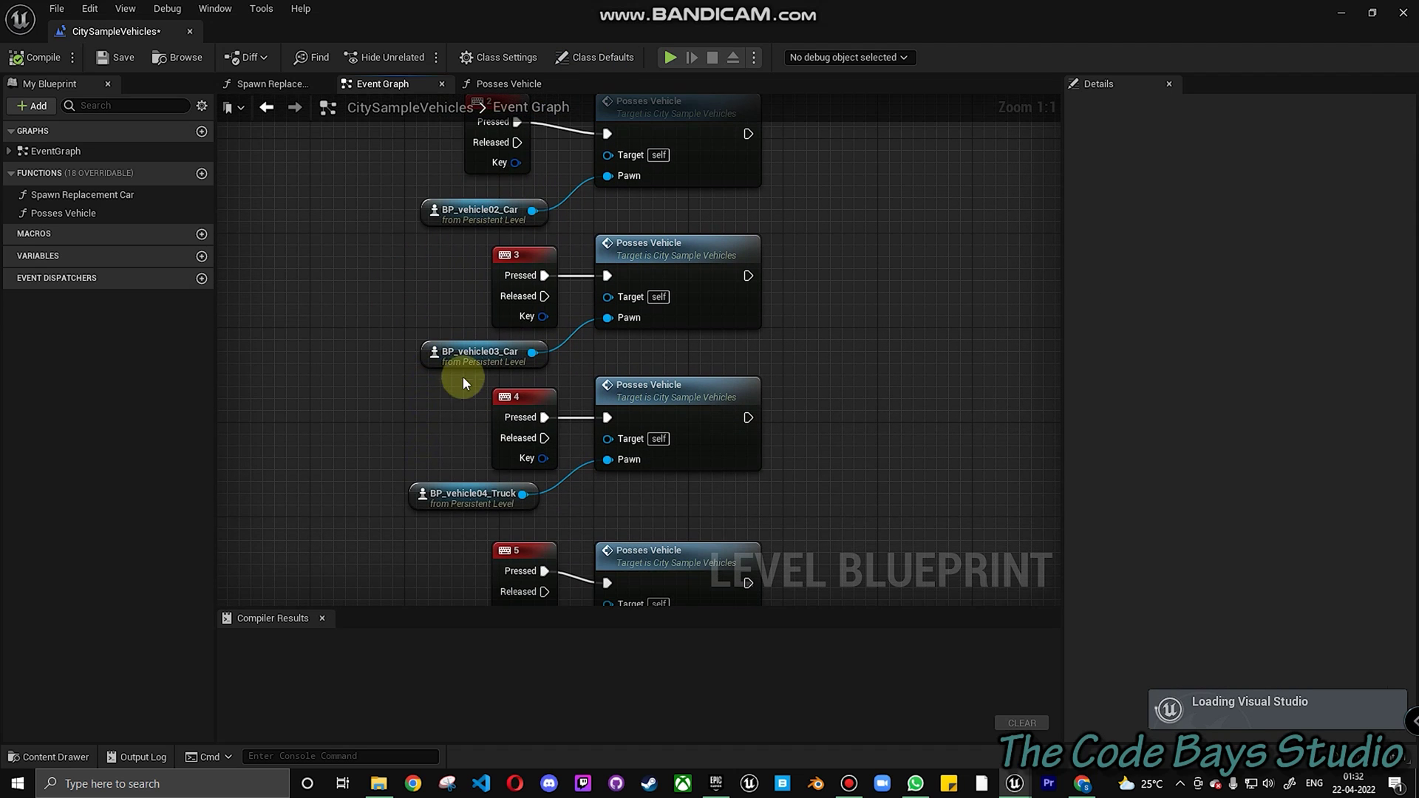
{"action": "right_click_drag", "start_coordinate": [526, 299], "coordinate": [514, 232]}
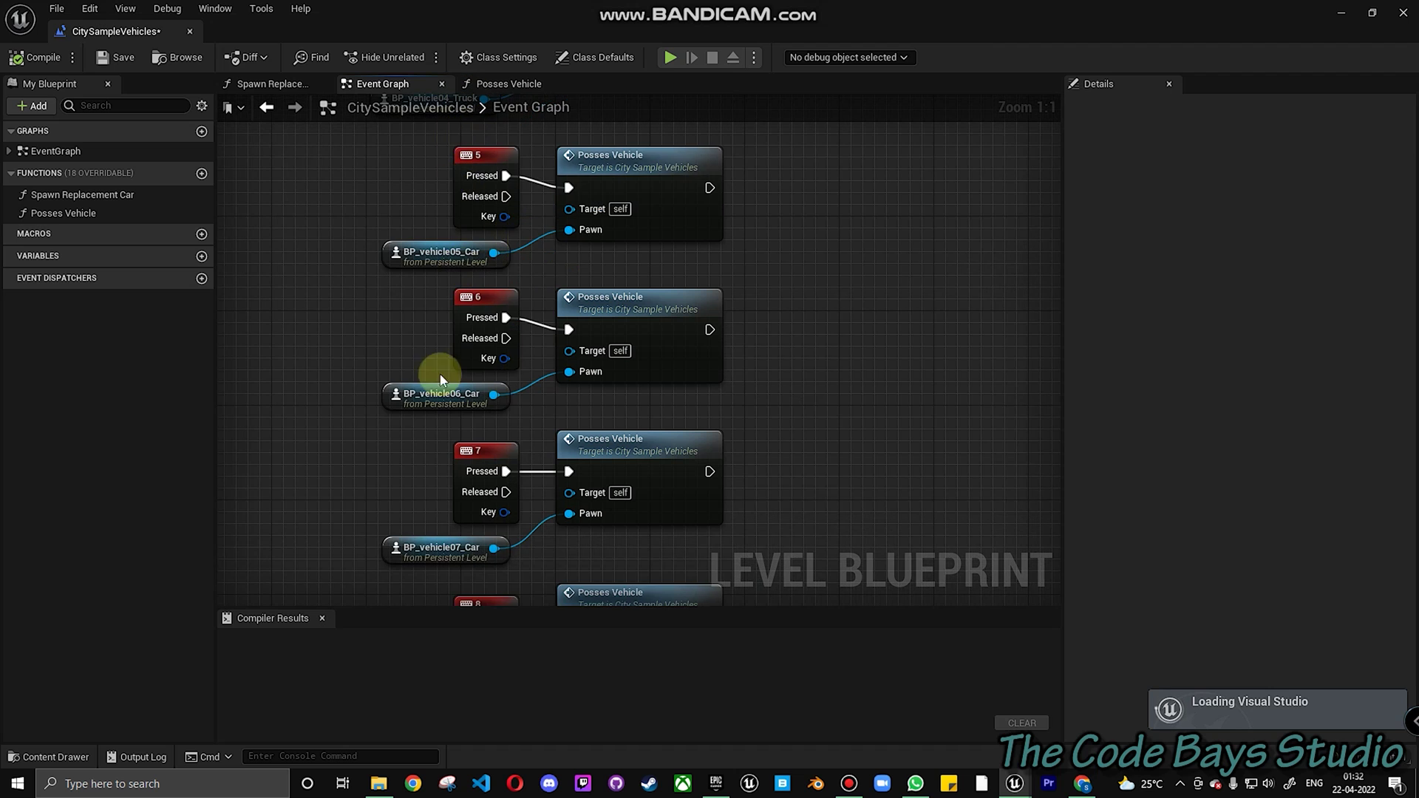
Examine the Posses Vehicle calls on the remaining key events down to Alt 3, and minimize the level blueprint window.
{"action": "right_click_drag", "start_coordinate": [440, 375], "coordinate": [422, 170]}
{"action": "right_click_drag", "start_coordinate": [434, 434], "coordinate": [459, 170]}
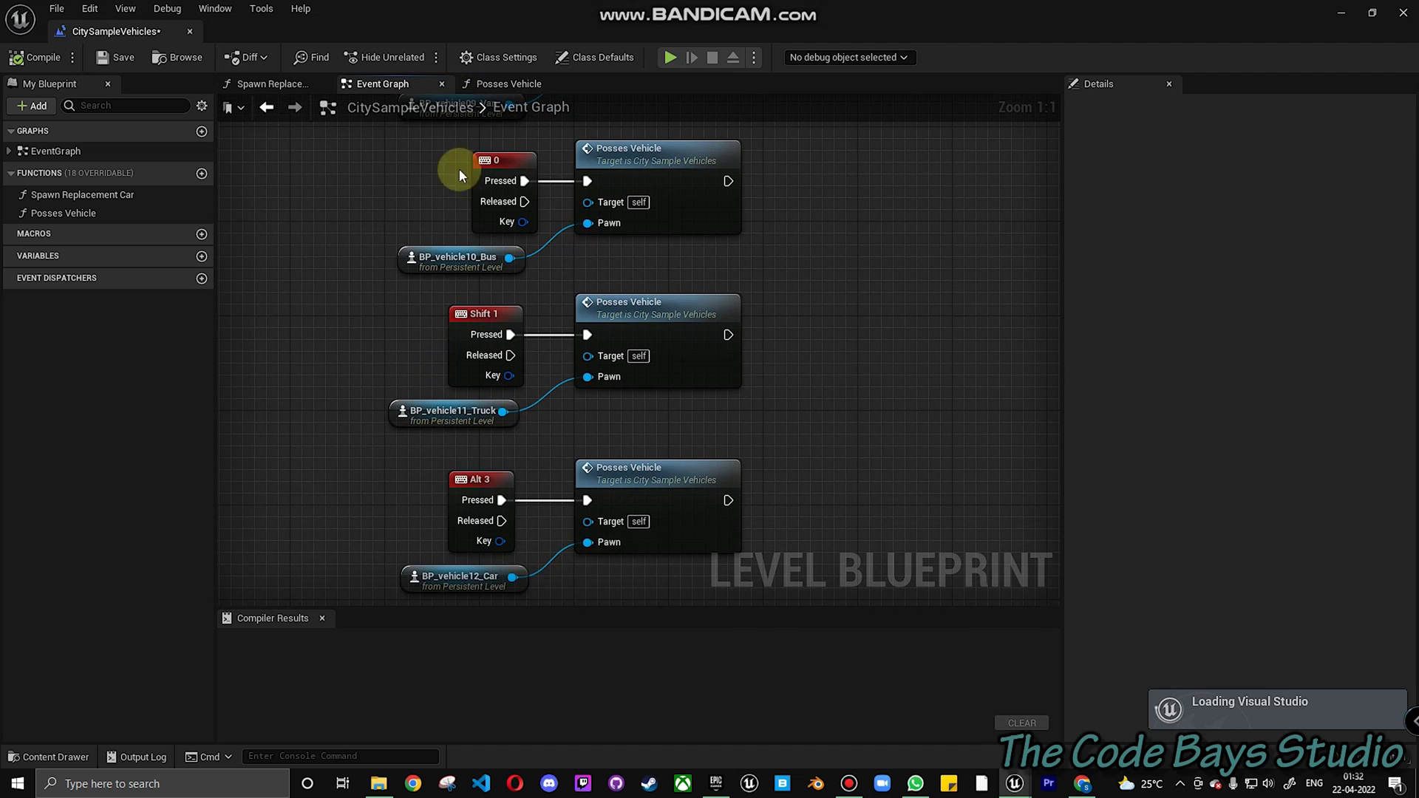
{"action": "left_click", "coordinate": [1342, 14]}
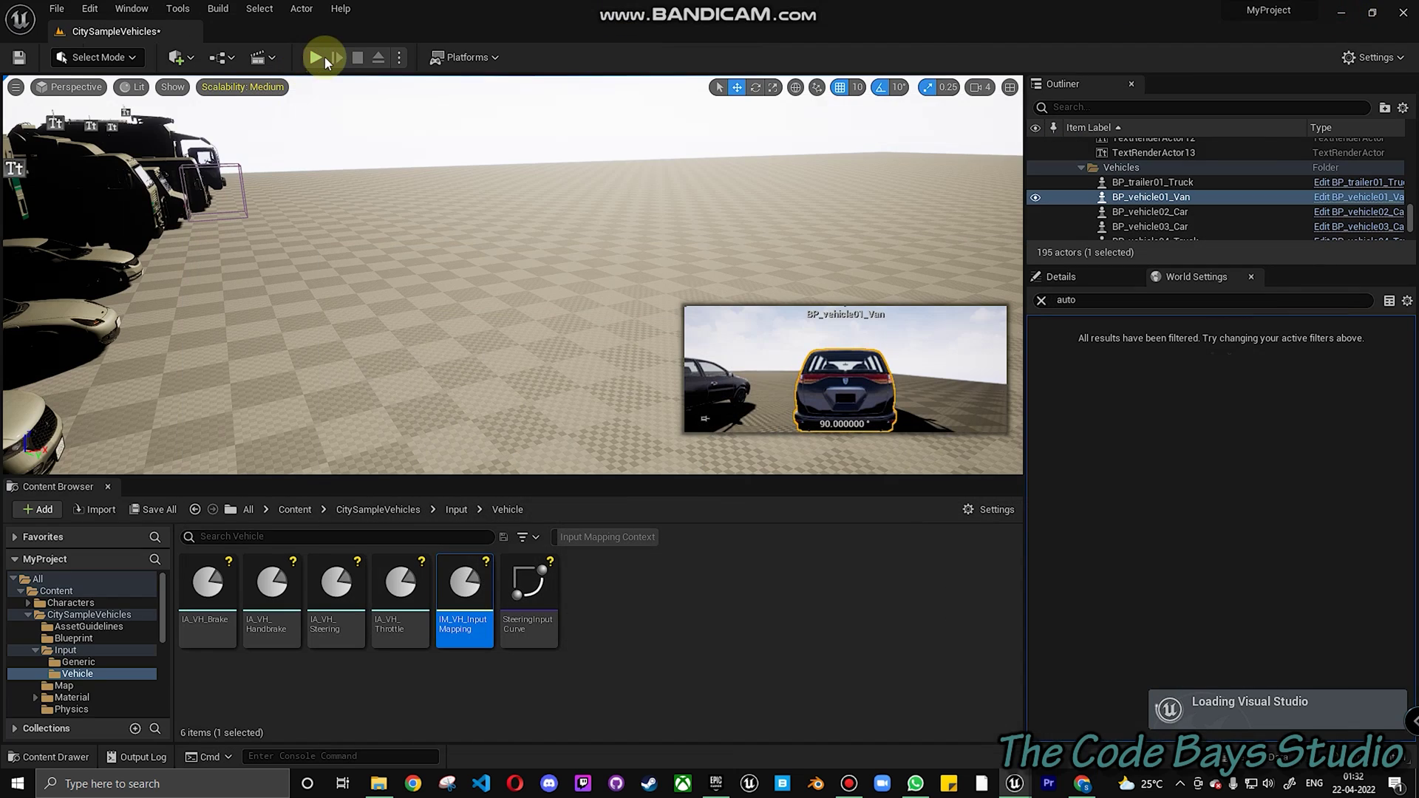
Play the CitySampleVehicles level and drive a car forward, steering left and right.
{"action": "left_click", "coordinate": [320, 68]}
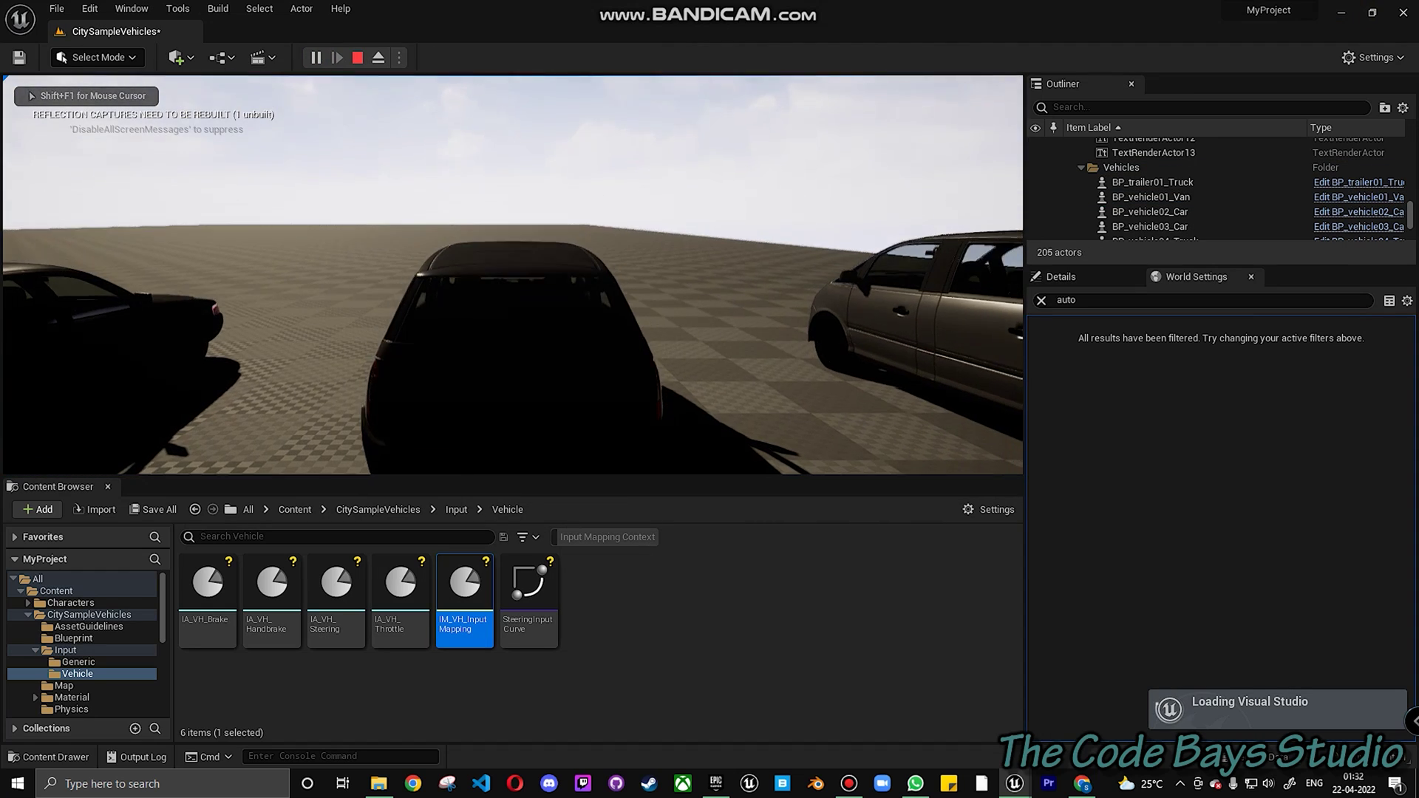
{"action": "key", "text": "w"}
{"action": "key", "text": "a"}
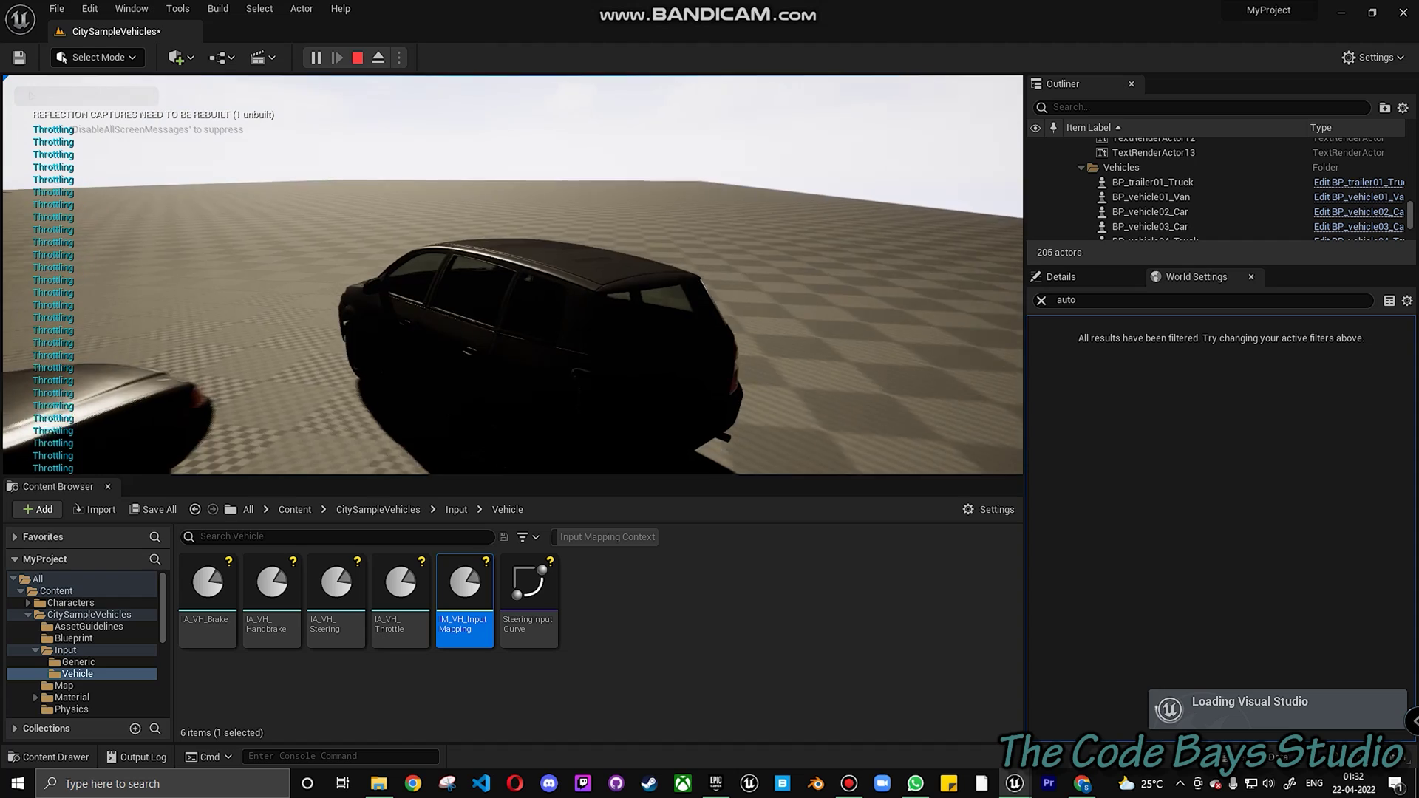
{"action": "key", "text": "d"}
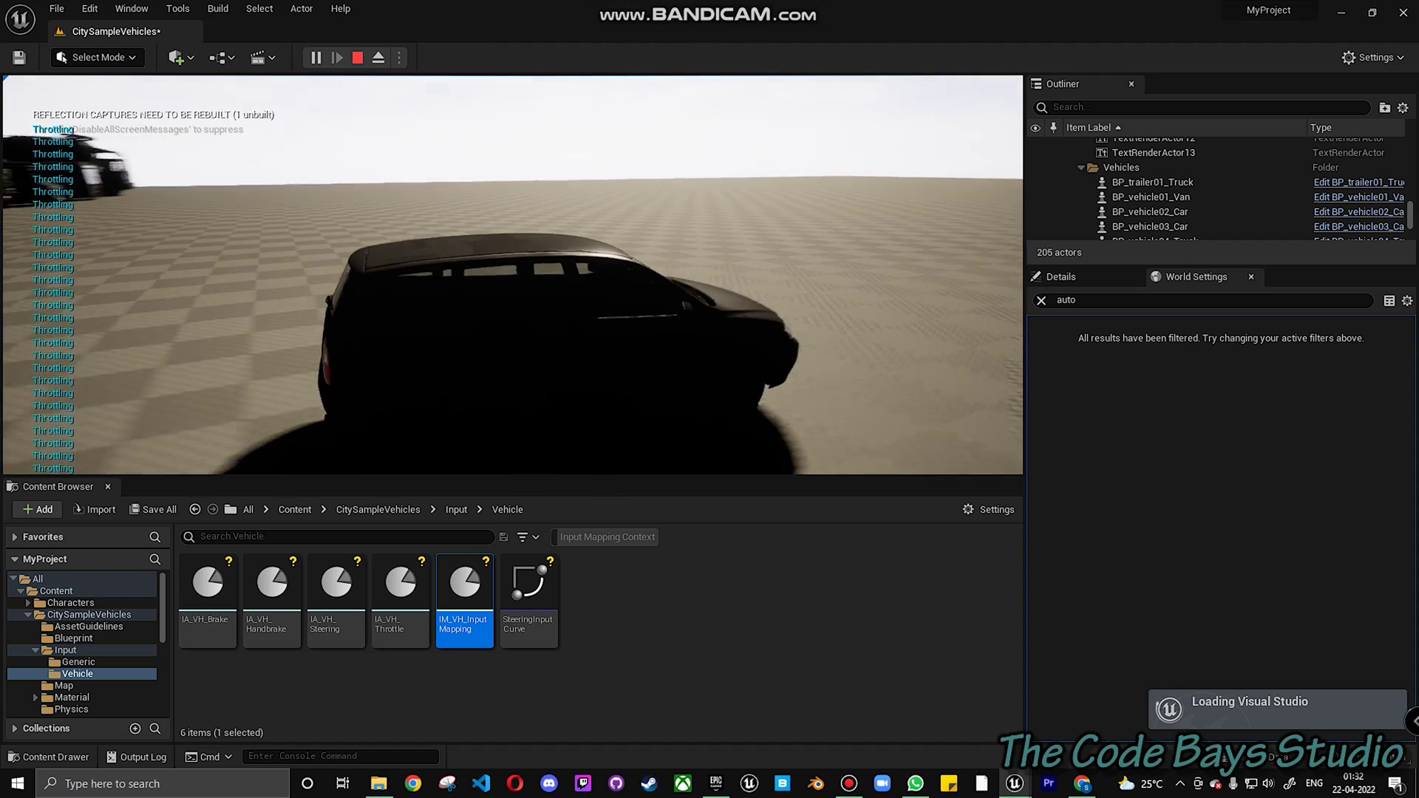
{"action": "key", "text": "a"}
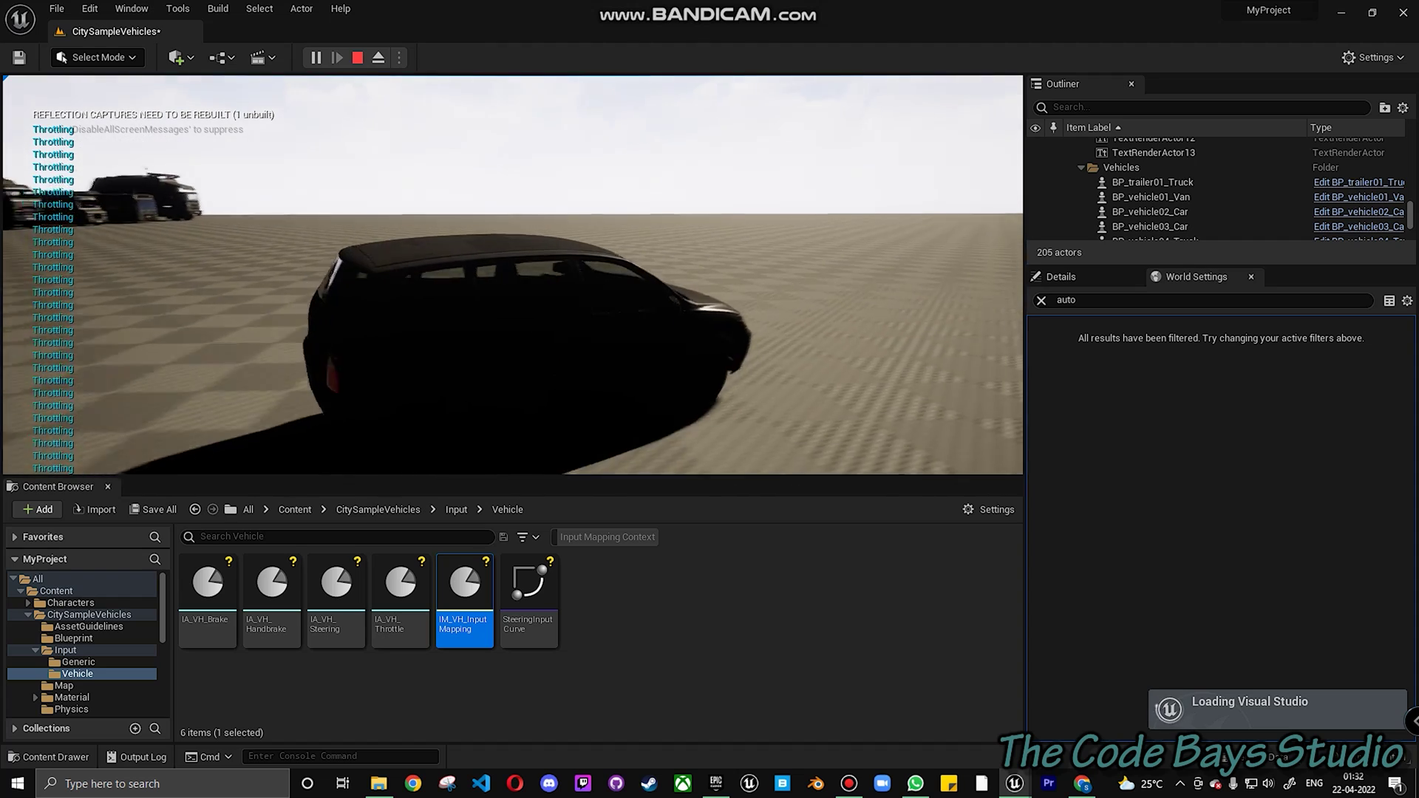
Switch to the pickup truck, drive it forward with a left turn, and end the play session.
{"action": "key", "text": "Tab"}
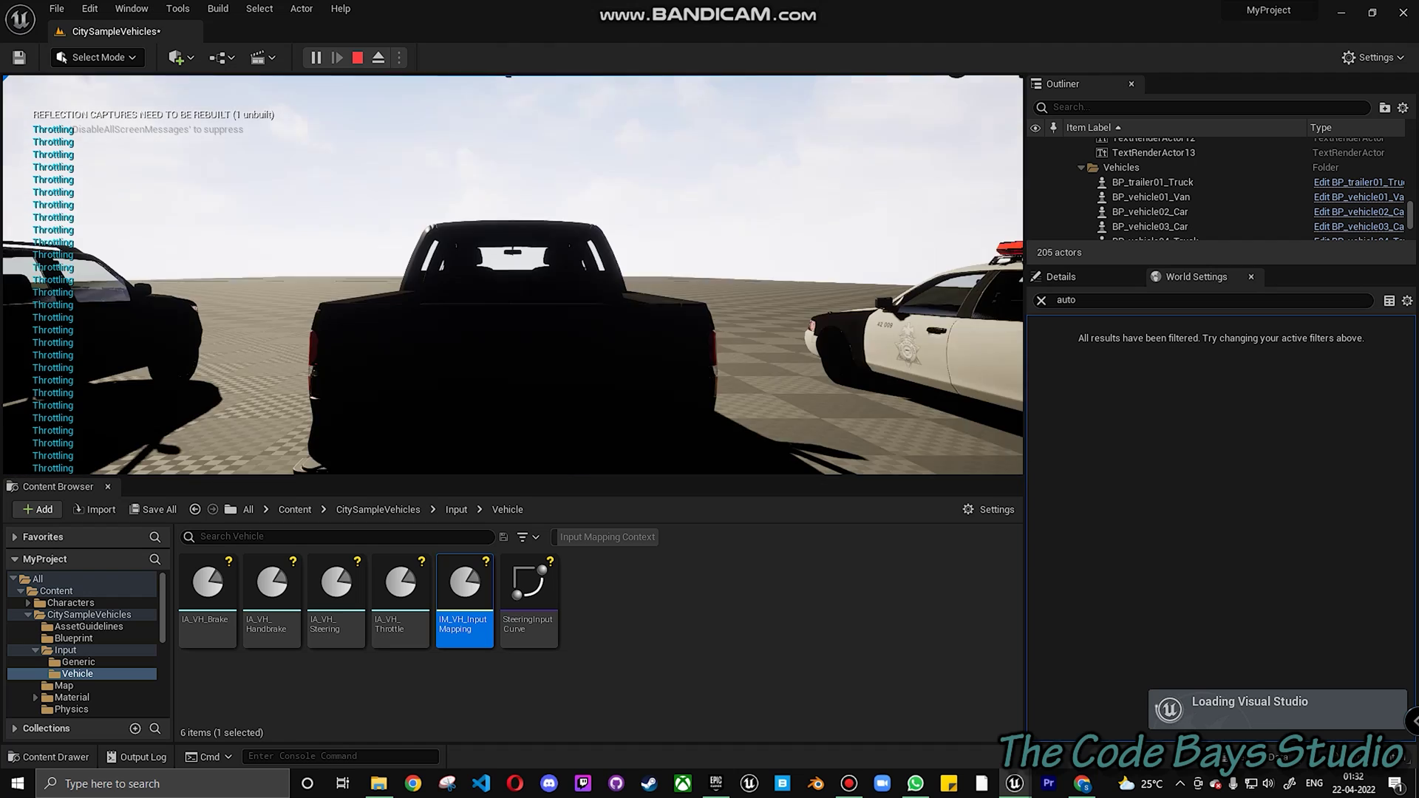
{"action": "key", "text": "w"}
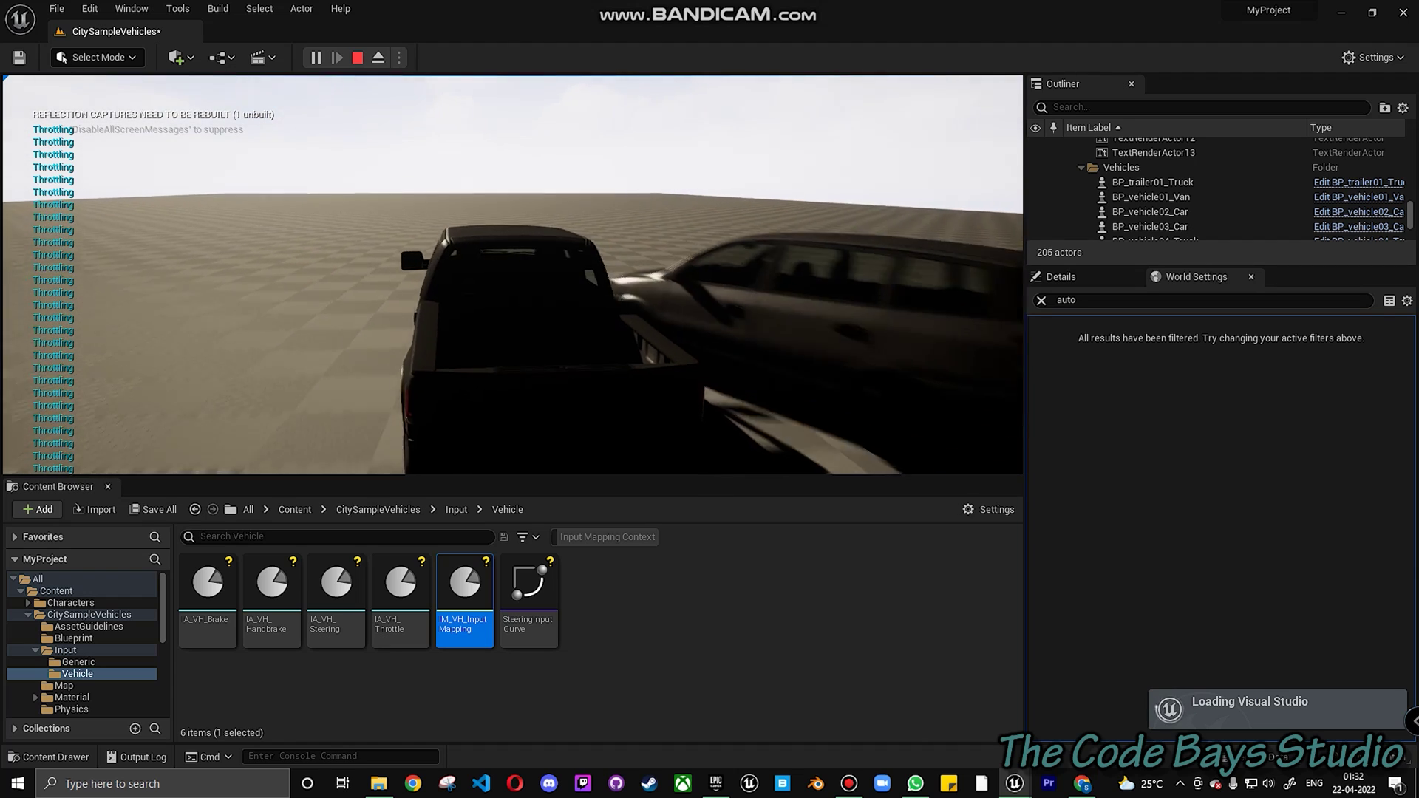
{"action": "key", "text": "a"}
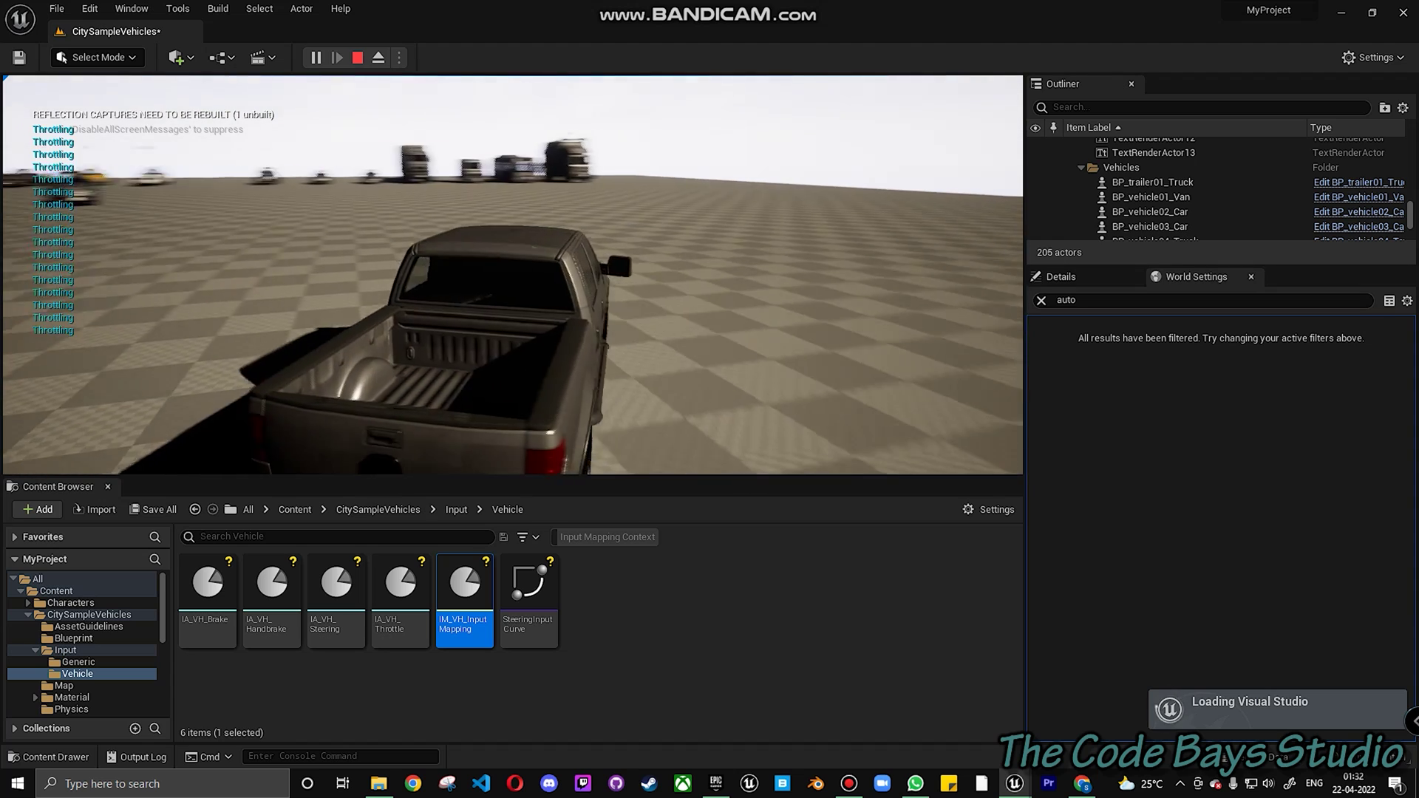
{"action": "key", "text": "Escape"}
Open ThirdPersonMap from the project's ThirdPerson Maps folder, saving the CitySampleVehicles level.
{"action": "scroll", "coordinate": [403, 219], "scroll_direction": "down", "scroll_amount": 3}
{"action": "right_click_drag", "start_coordinate": [404, 218], "coordinate": [339, 441]}
{"action": "left_click", "coordinate": [367, 514]}
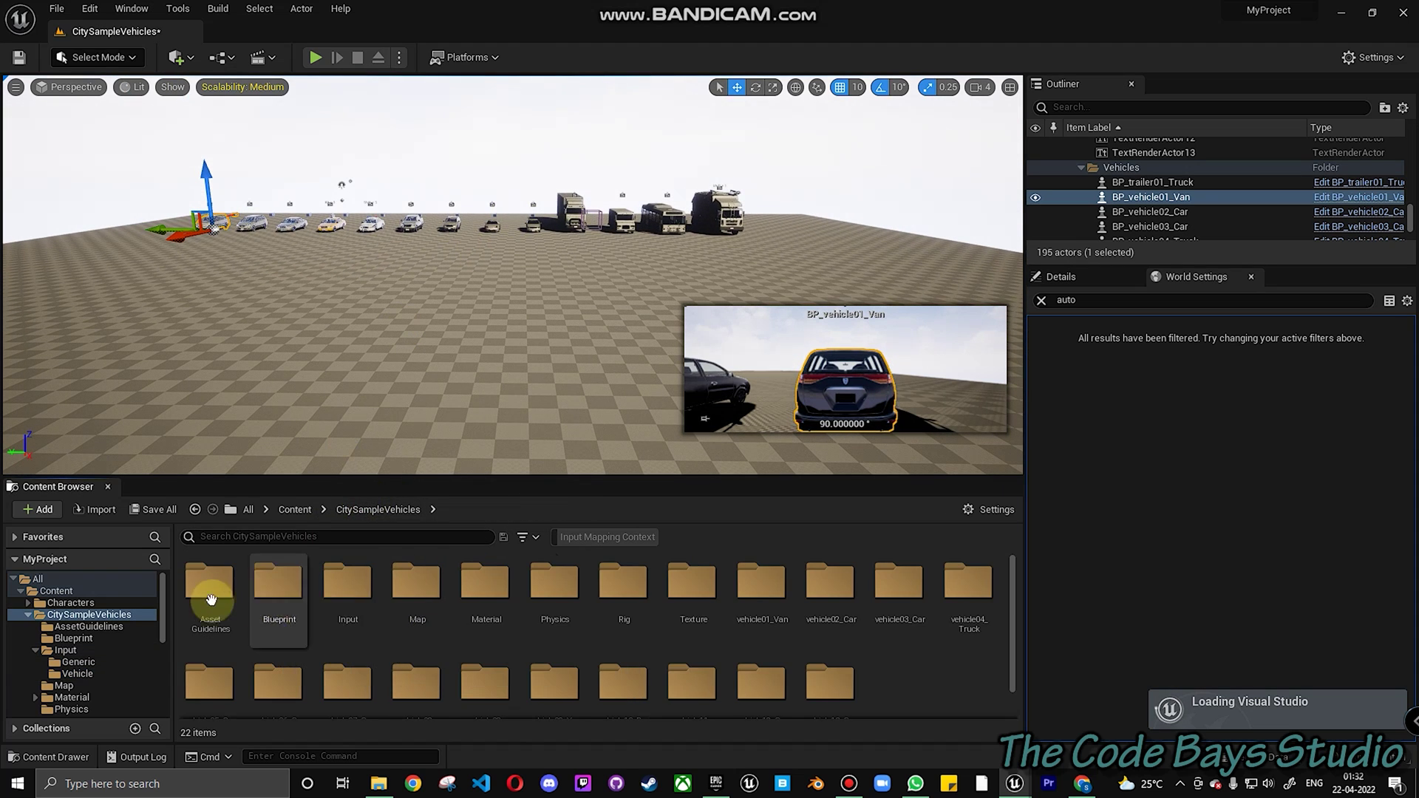
{"action": "left_click", "coordinate": [248, 511]}
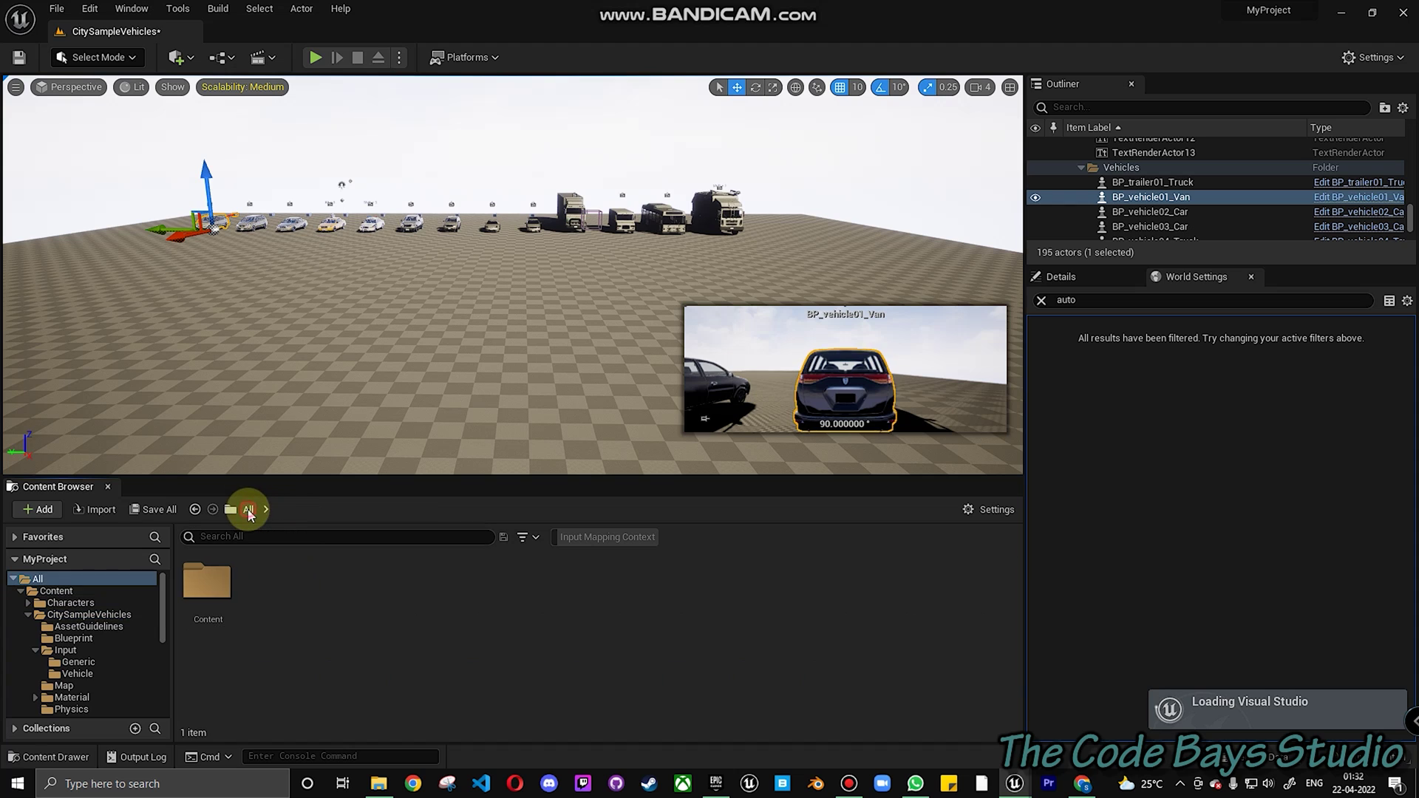
{"action": "double_click", "coordinate": [214, 581]}
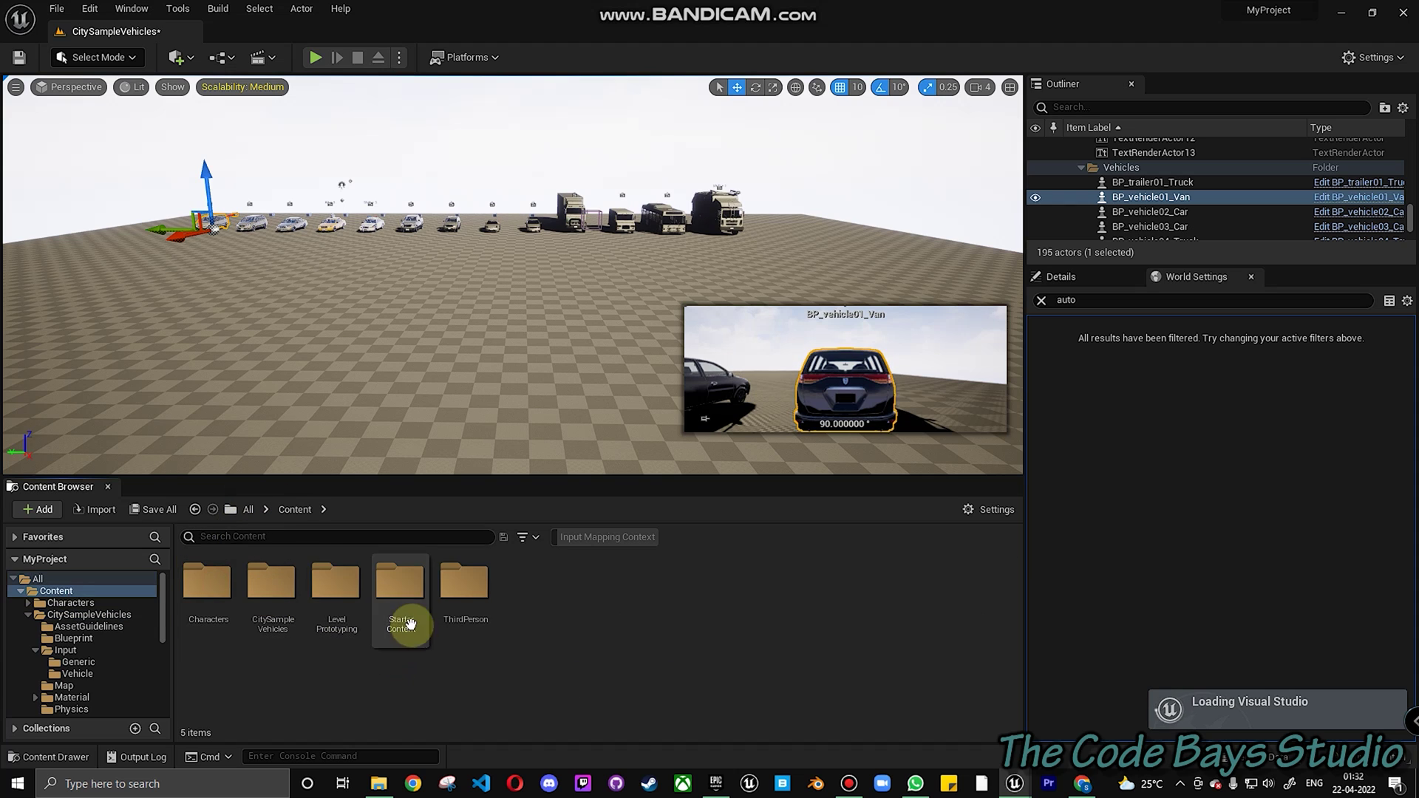
{"action": "double_click", "coordinate": [474, 597]}
{"action": "double_click", "coordinate": [254, 595]}
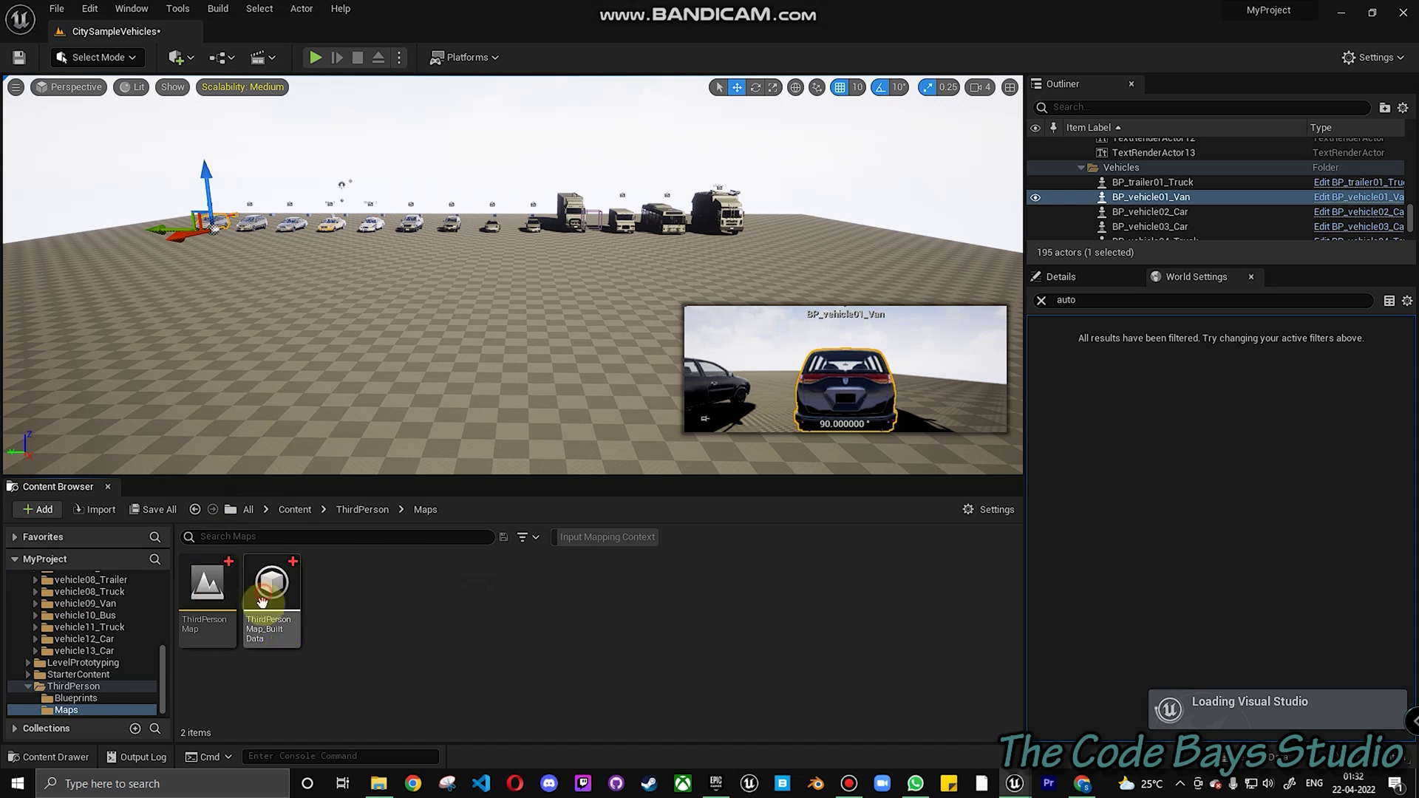
{"action": "double_click", "coordinate": [213, 606]}
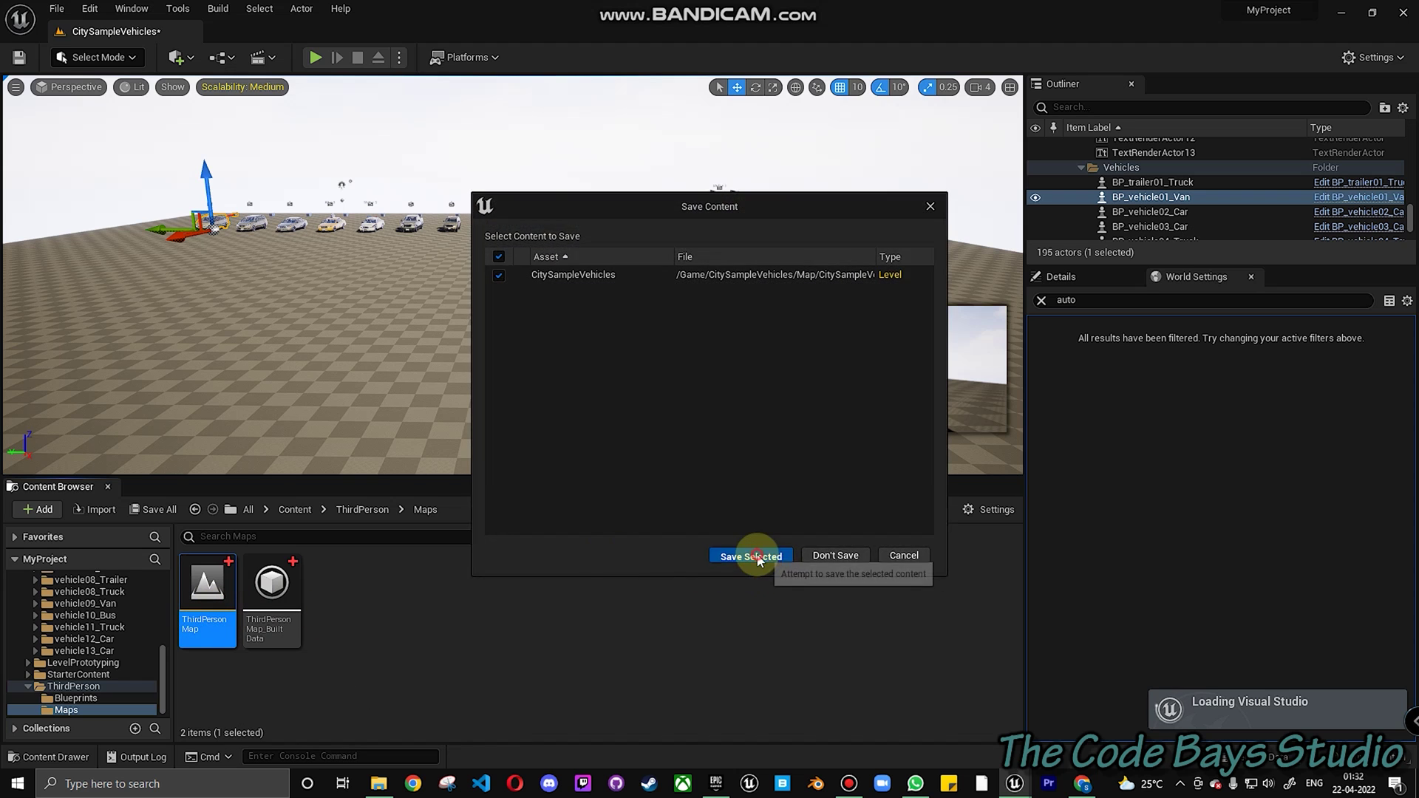
{"action": "left_click", "coordinate": [751, 556]}
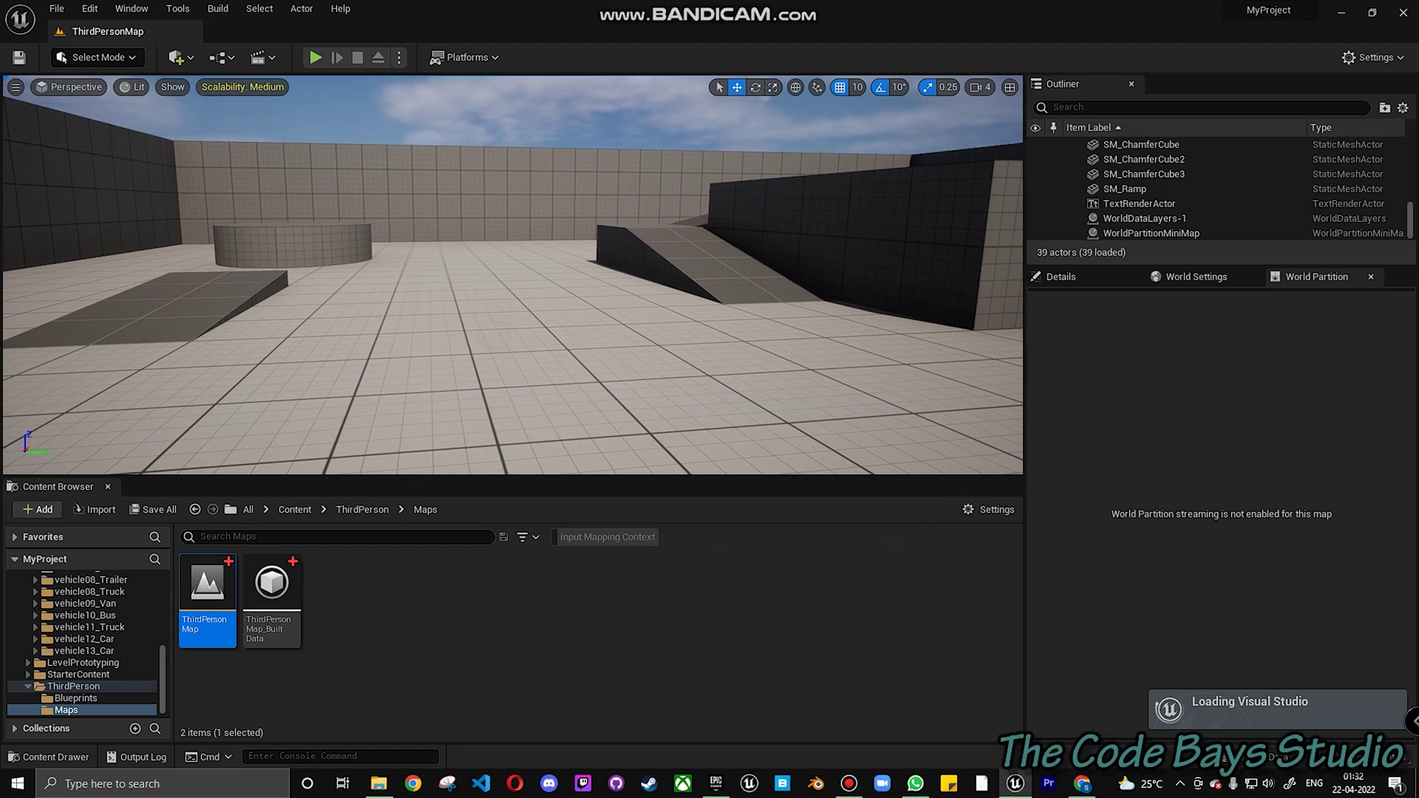
Browse to the vehicle12_Car folder inside CitySampleVehicles.
{"action": "middle_click_drag", "start_coordinate": [380, 454], "coordinate": [379, 414]}
{"action": "left_click", "coordinate": [305, 517]}
{"action": "double_click", "coordinate": [279, 598]}
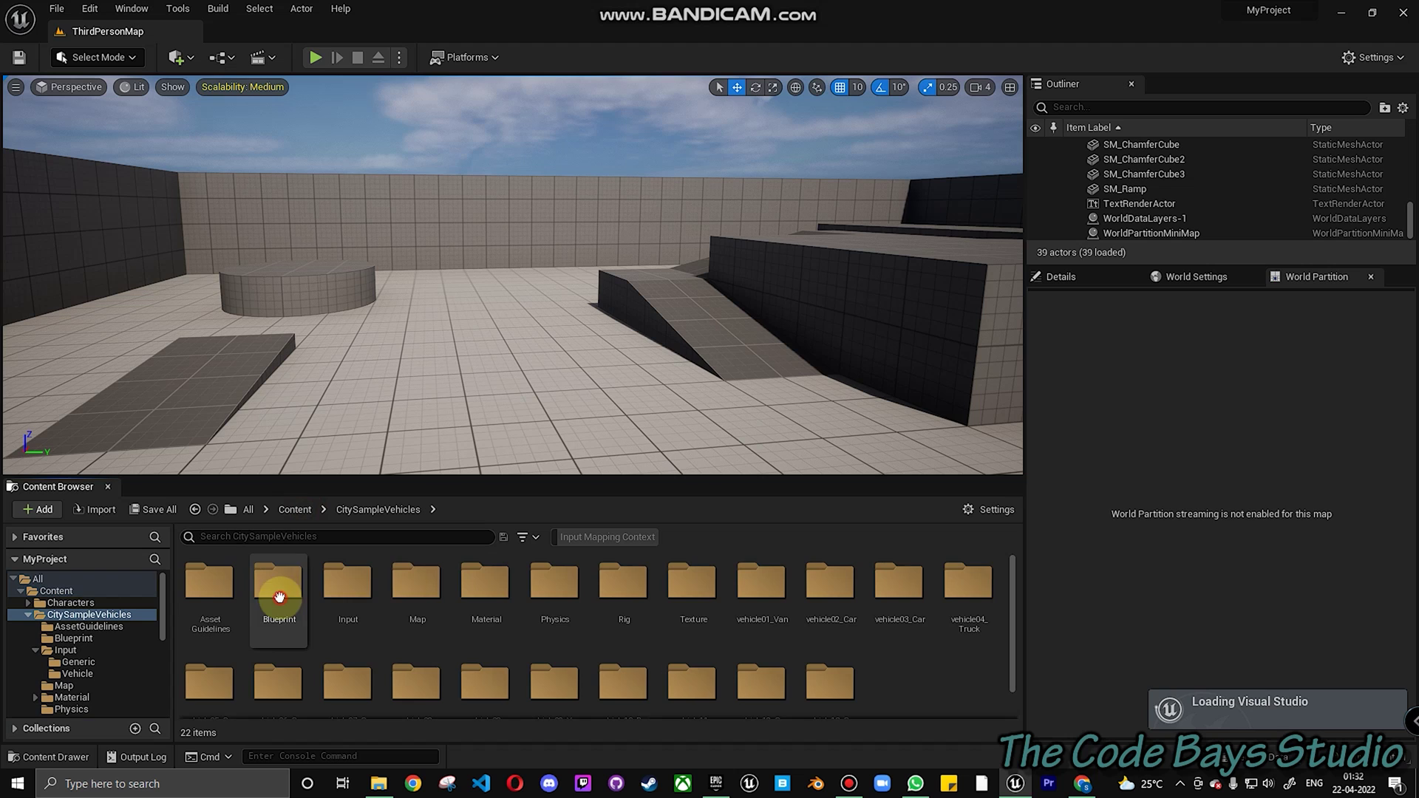
{"action": "scroll", "coordinate": [443, 628], "scroll_direction": "down", "scroll_amount": 1}
{"action": "scroll", "coordinate": [562, 634], "scroll_direction": "up", "scroll_amount": 1}
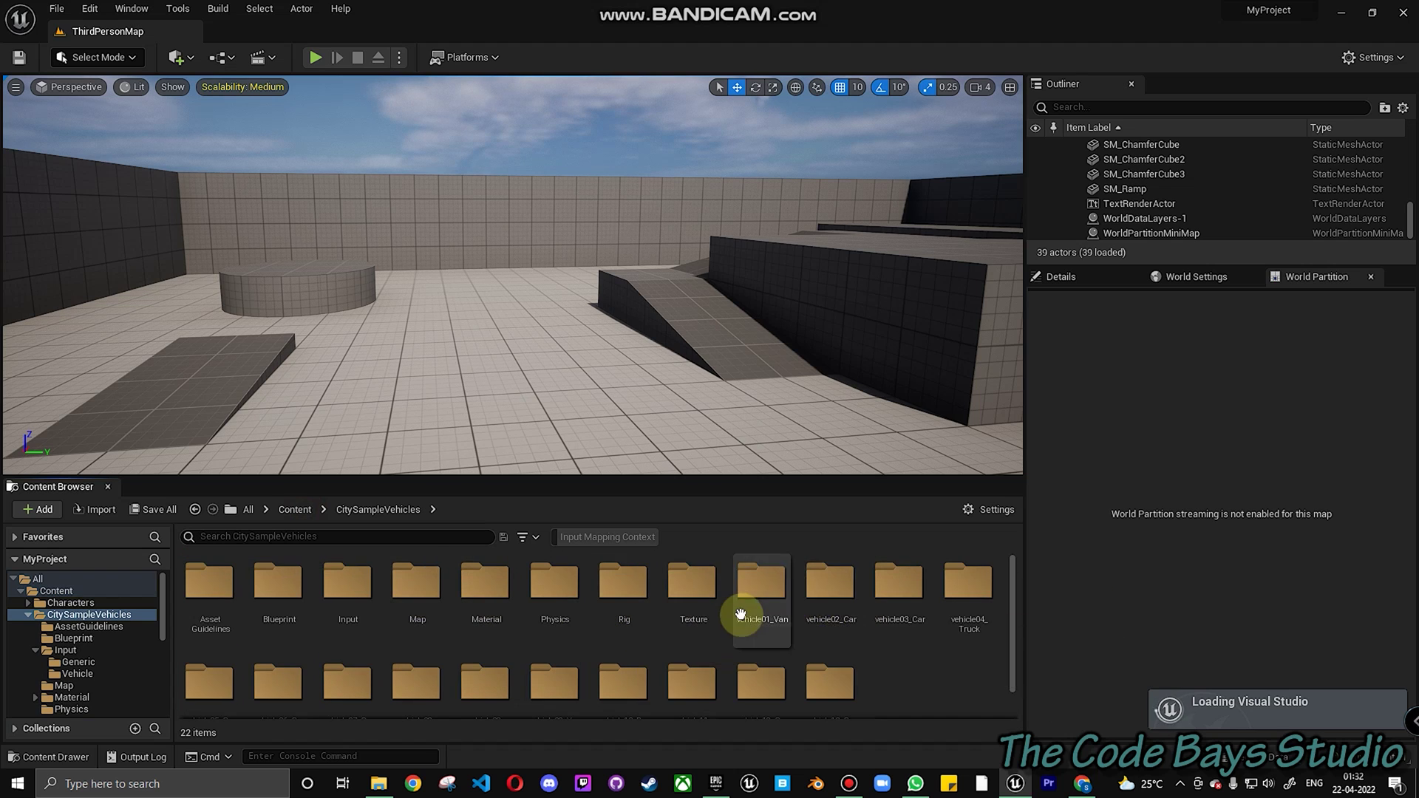
{"action": "scroll", "coordinate": [739, 614], "scroll_direction": "down", "scroll_amount": 1}
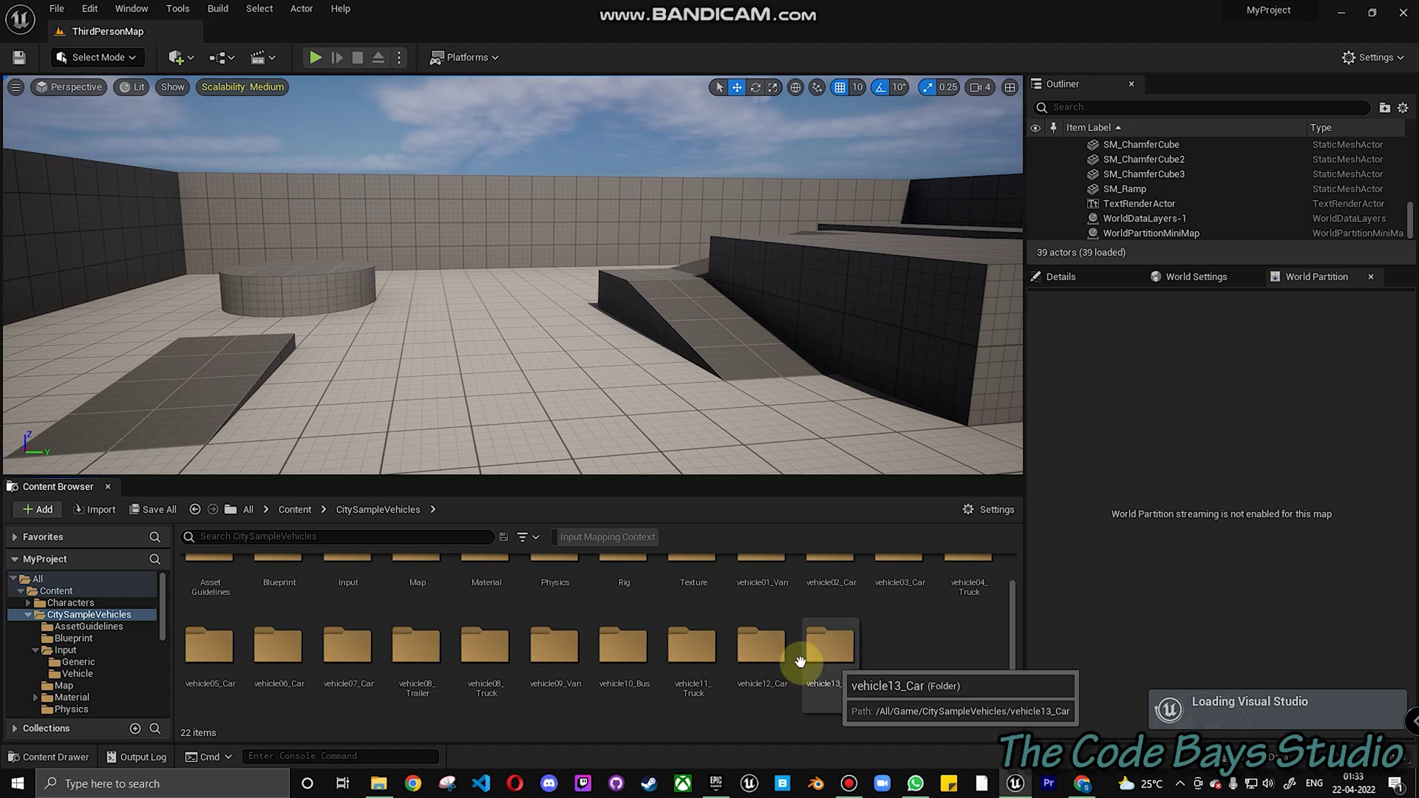
{"action": "double_click", "coordinate": [762, 694]}
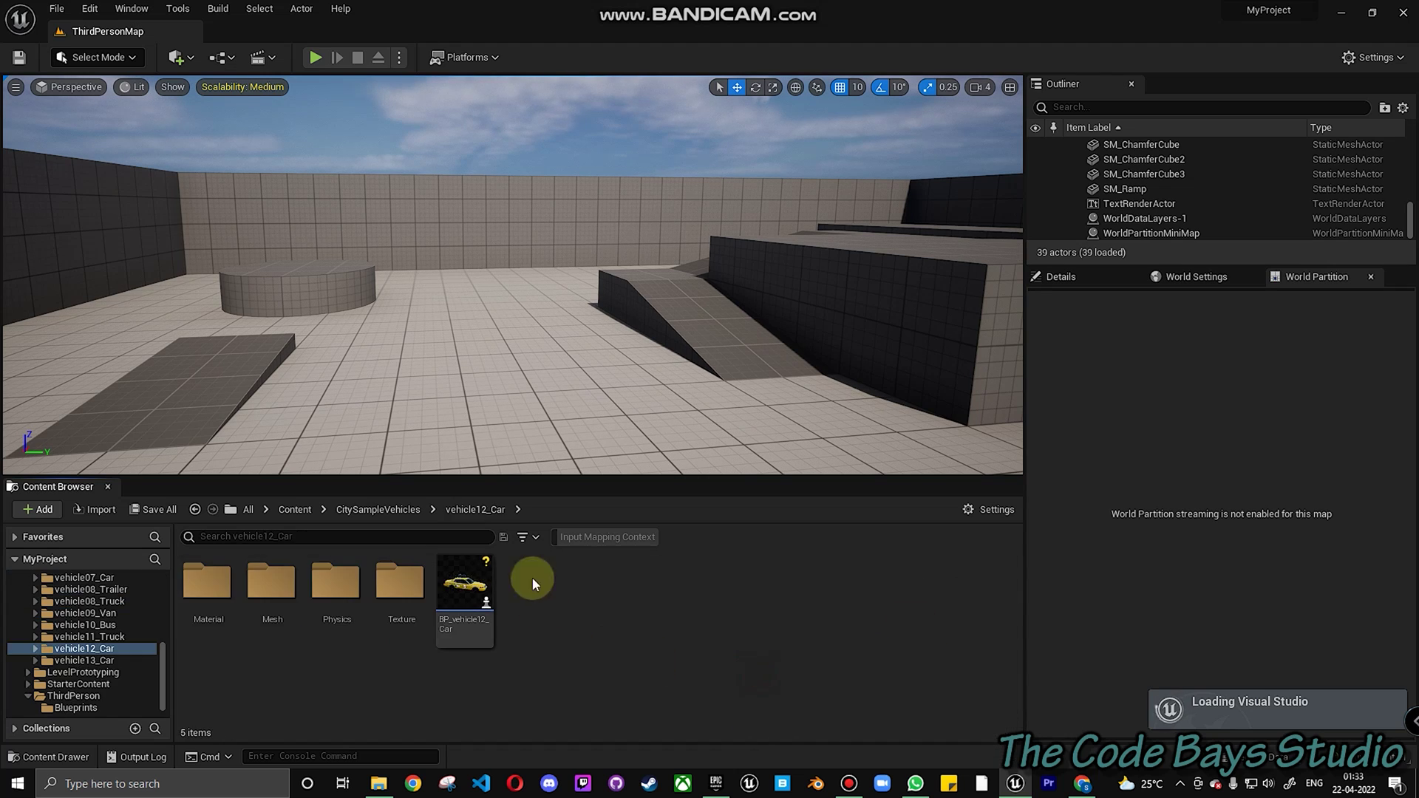
Place the BP_vehicle12_Car taxi on the open floor of ThirdPersonMap.
{"action": "scroll", "coordinate": [532, 441], "scroll_direction": "down", "scroll_amount": 3}
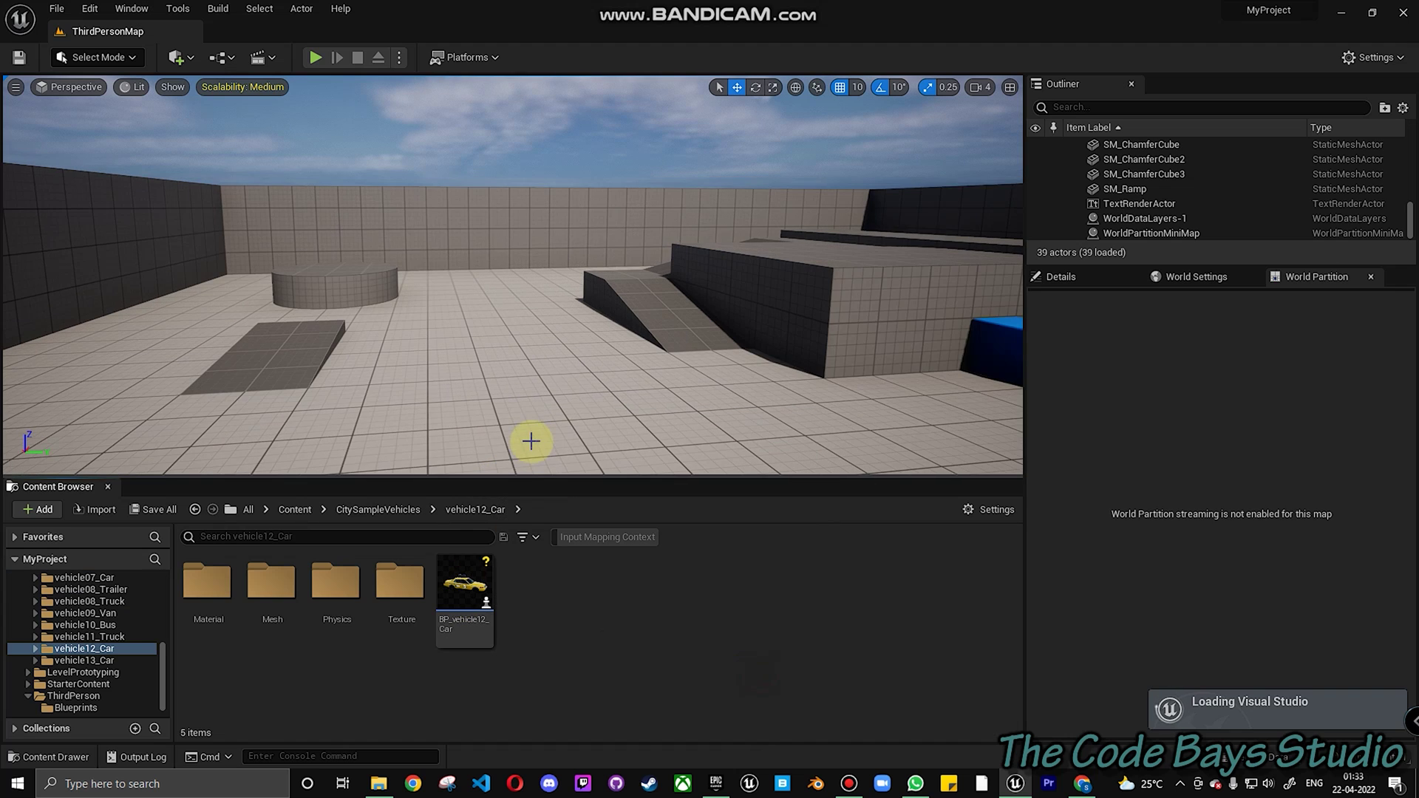
{"action": "scroll", "coordinate": [532, 441], "scroll_direction": "down", "scroll_amount": 2}
{"action": "left_click_drag", "start_coordinate": [466, 586], "coordinate": [511, 390]}
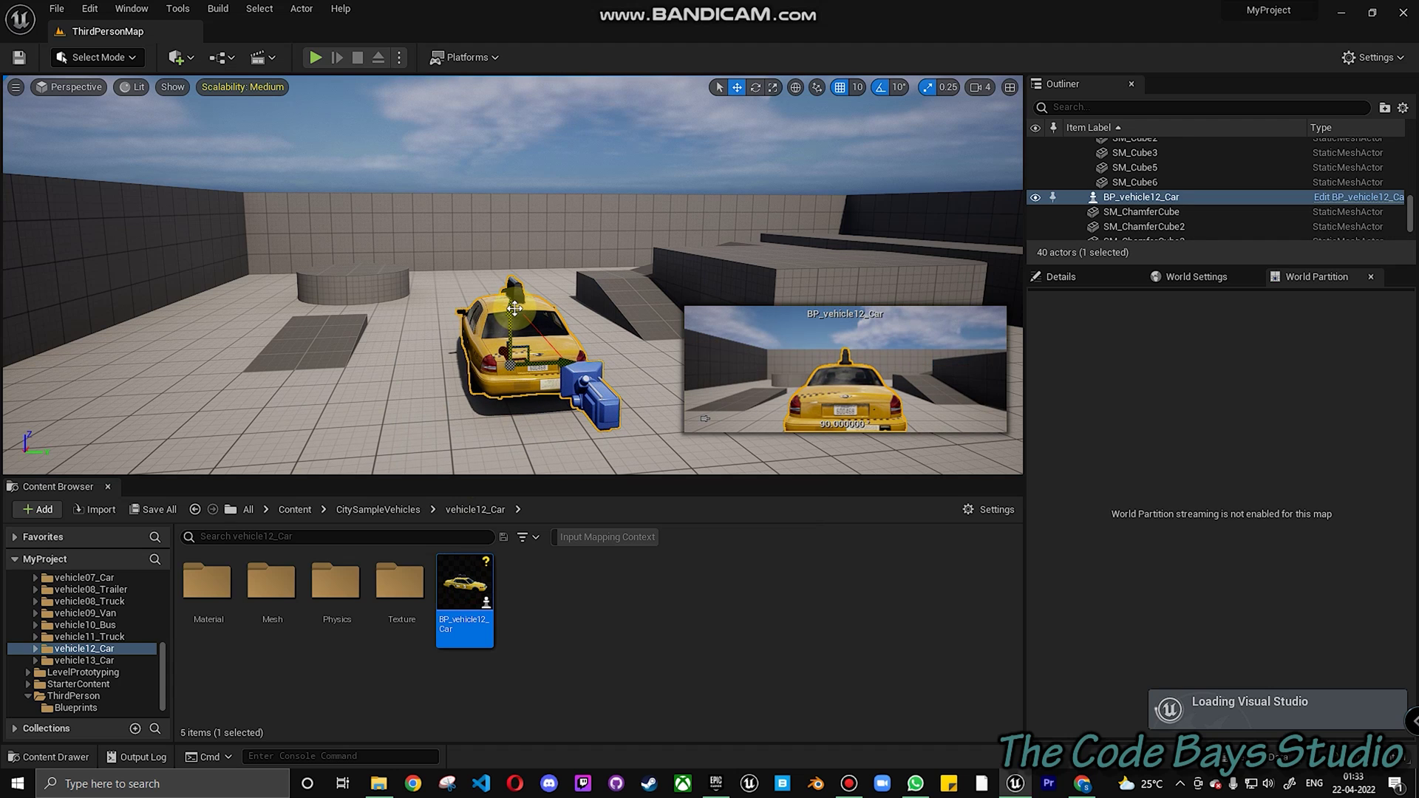
Inspect the placed taxi, filter its details by "auto" and set Auto Possess Player to Player 0.
{"action": "right_click_drag", "start_coordinate": [499, 326], "coordinate": [735, 333]}
{"action": "key", "text": "a"}
{"action": "key", "text": "w"}
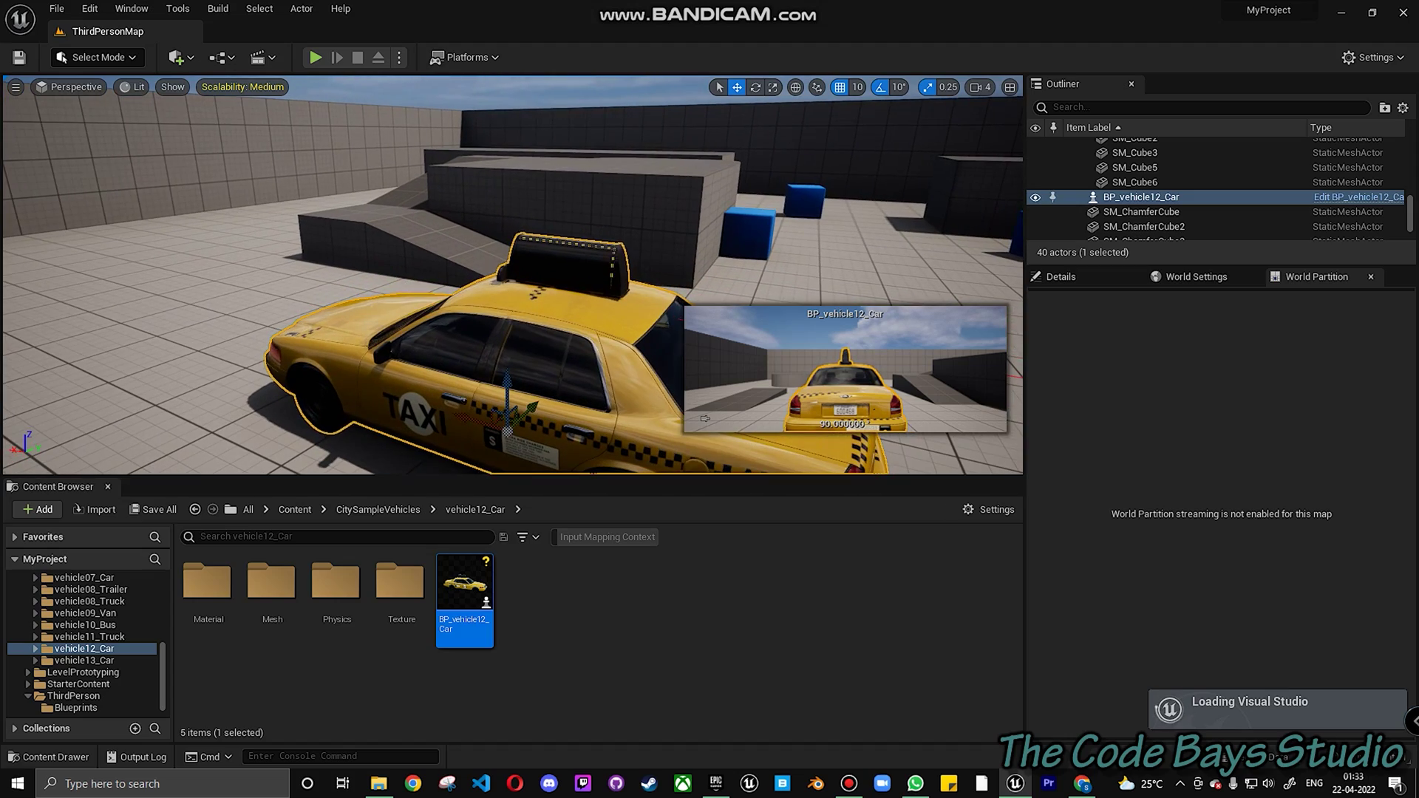
{"action": "mouse_move", "coordinate": [509, 326]}
{"action": "right_mouse_down"}
{"action": "mouse_move", "coordinate": [658, 329]}
{"action": "mouse_move", "coordinate": [525, 318]}
{"action": "right_mouse_up"}
{"action": "key", "text": "d"}
{"action": "scroll", "coordinate": [497, 317], "scroll_direction": "down", "scroll_amount": 3}
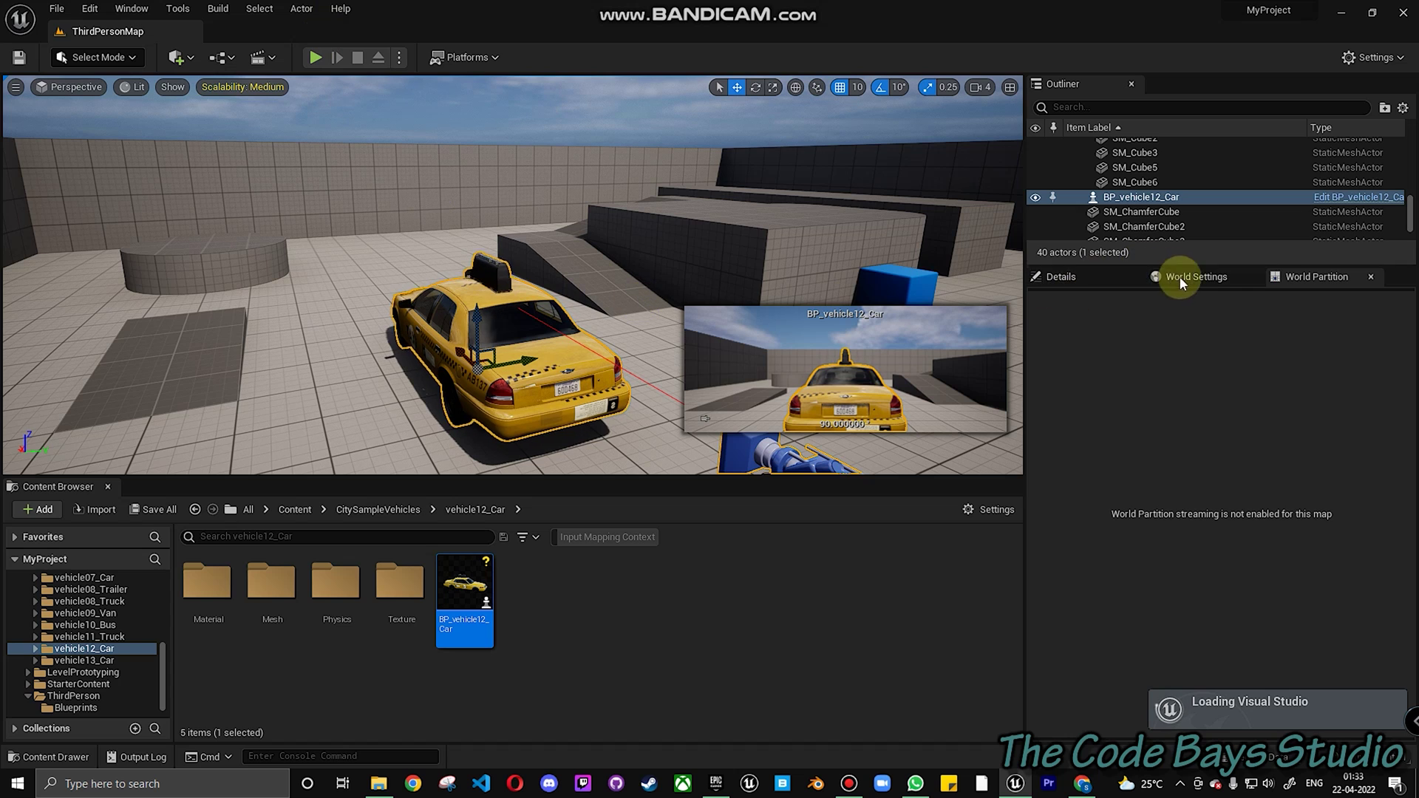
{"action": "left_click", "coordinate": [1053, 280]}
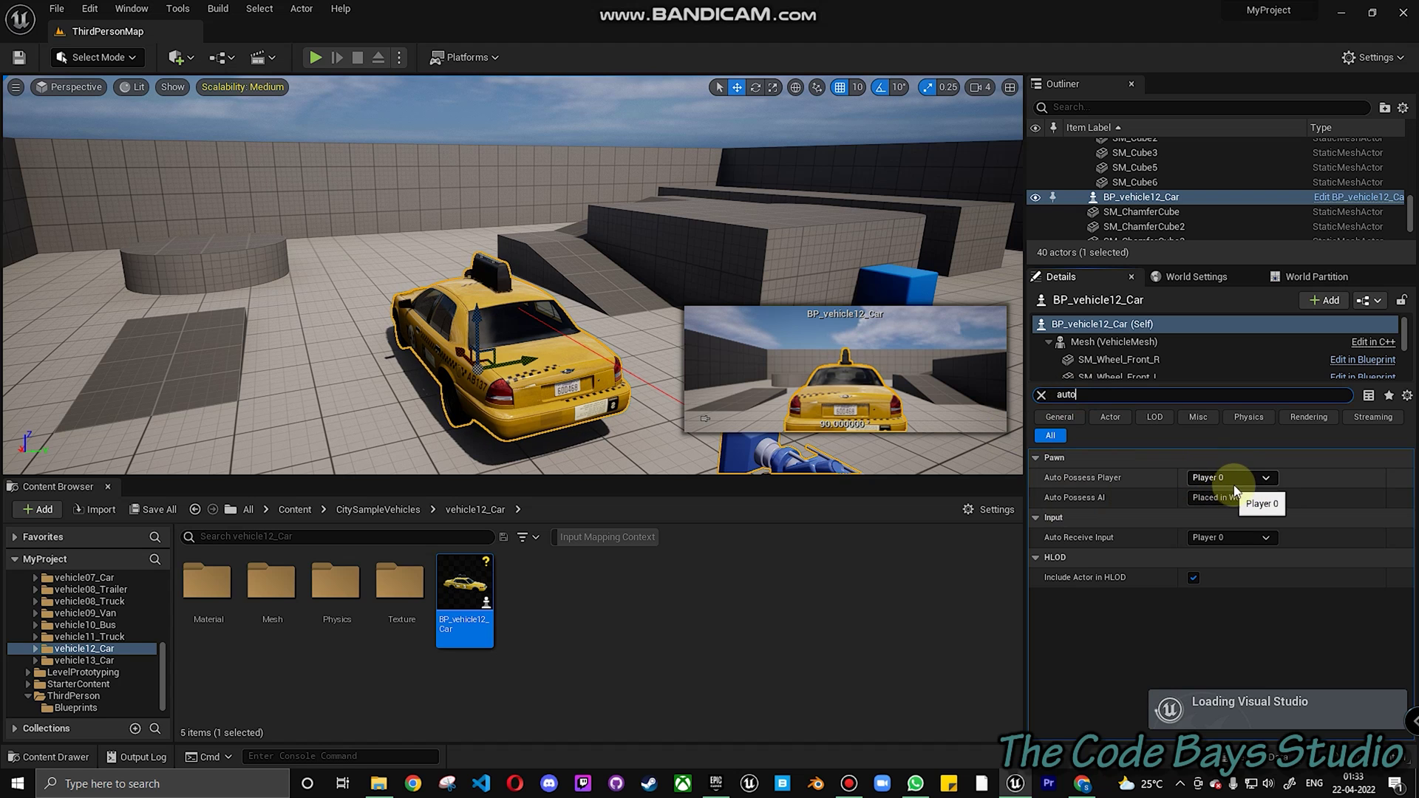
Play ThirdPersonMap and drive the taxi around the arena, steering right and left past the ramps and blocks.
{"action": "left_click", "coordinate": [315, 58]}
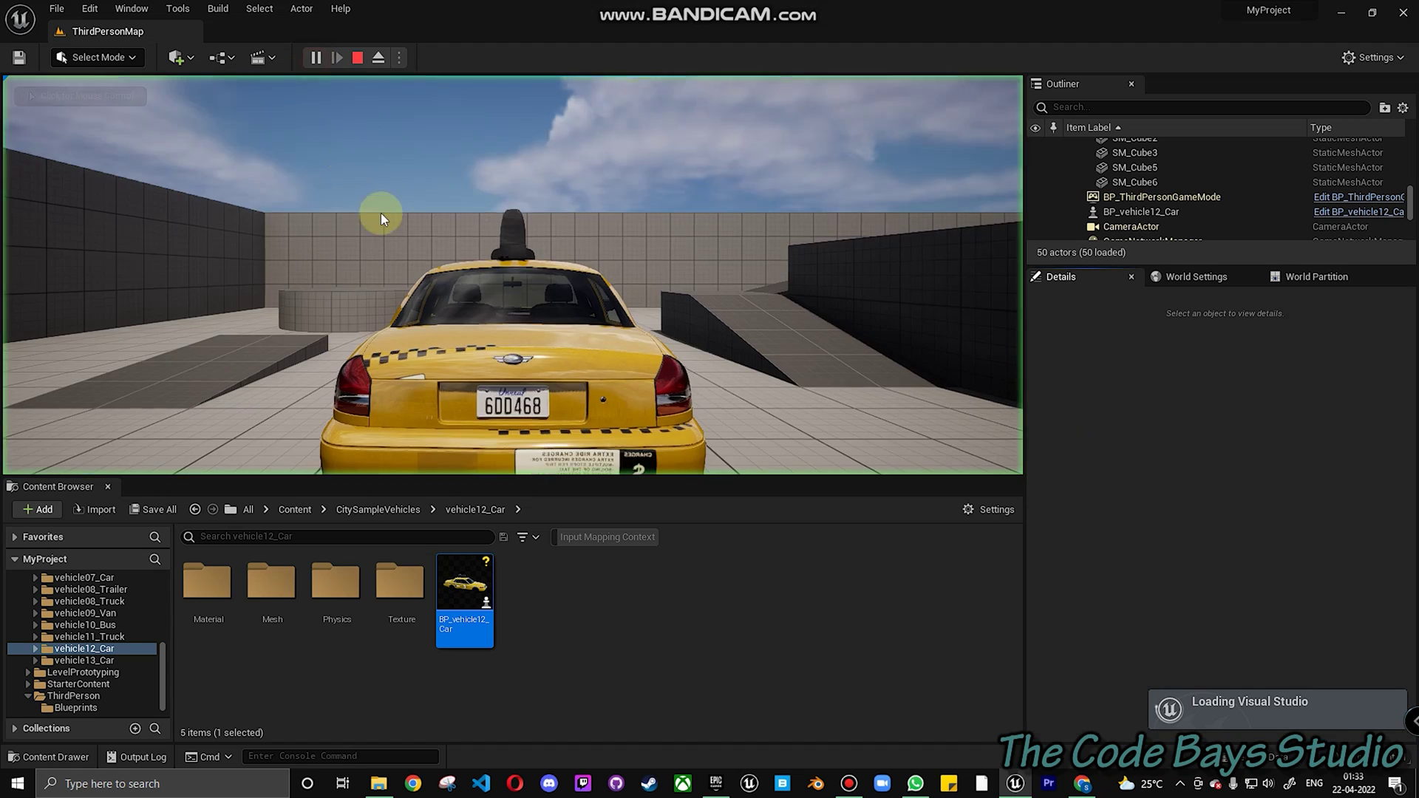
{"action": "key", "text": "w"}
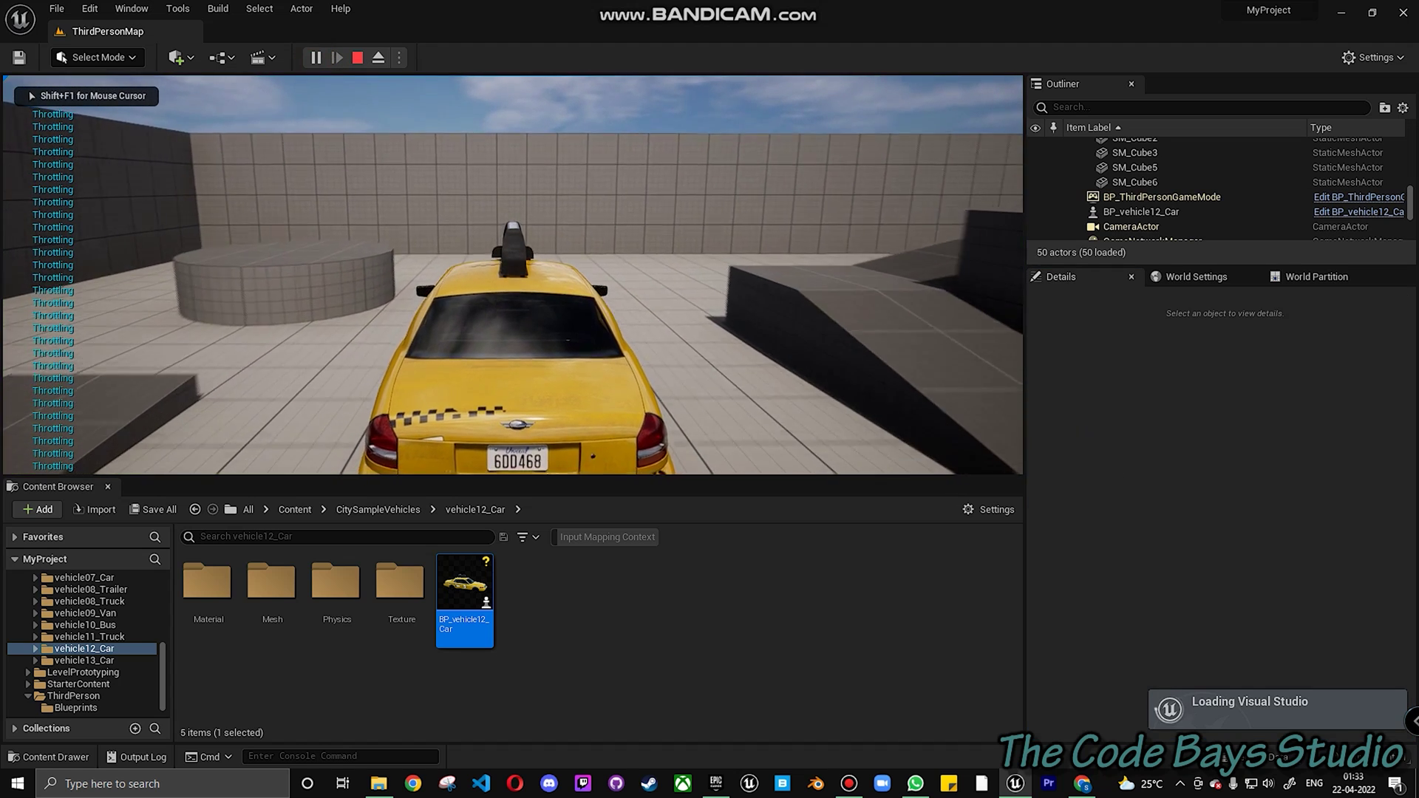
{"action": "key", "text": "d"}
{"action": "key", "text": "w"}
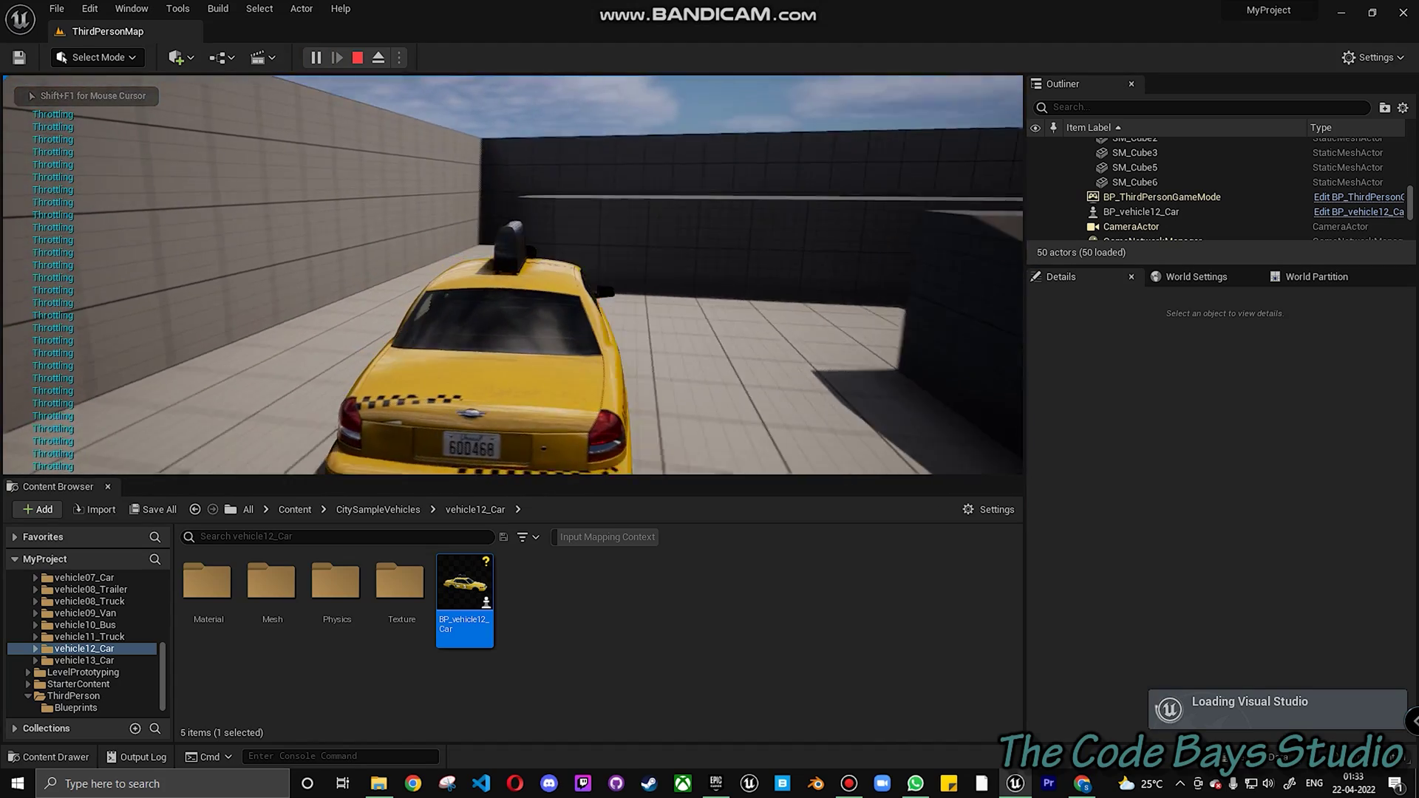
{"action": "key", "text": "d"}
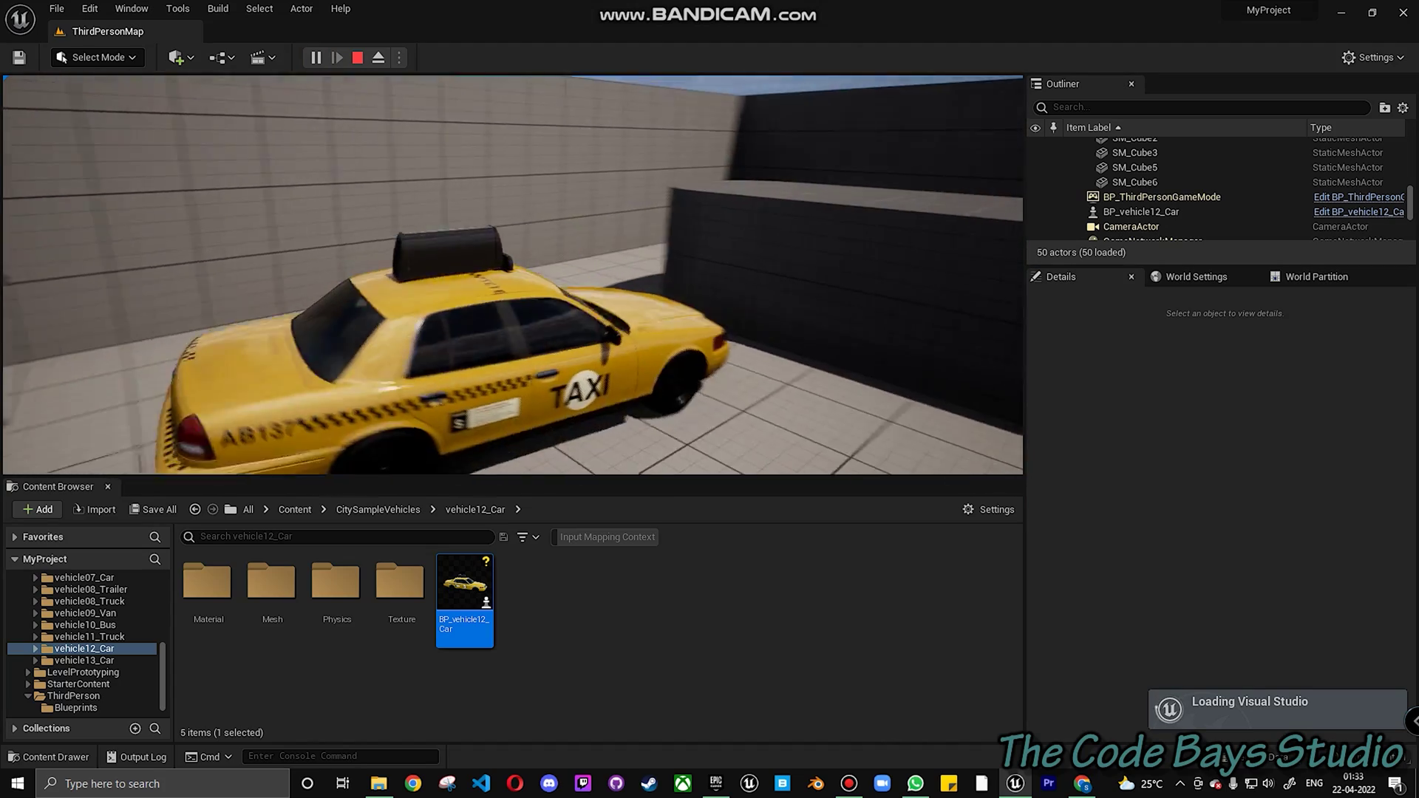
{"action": "key", "text": "w"}
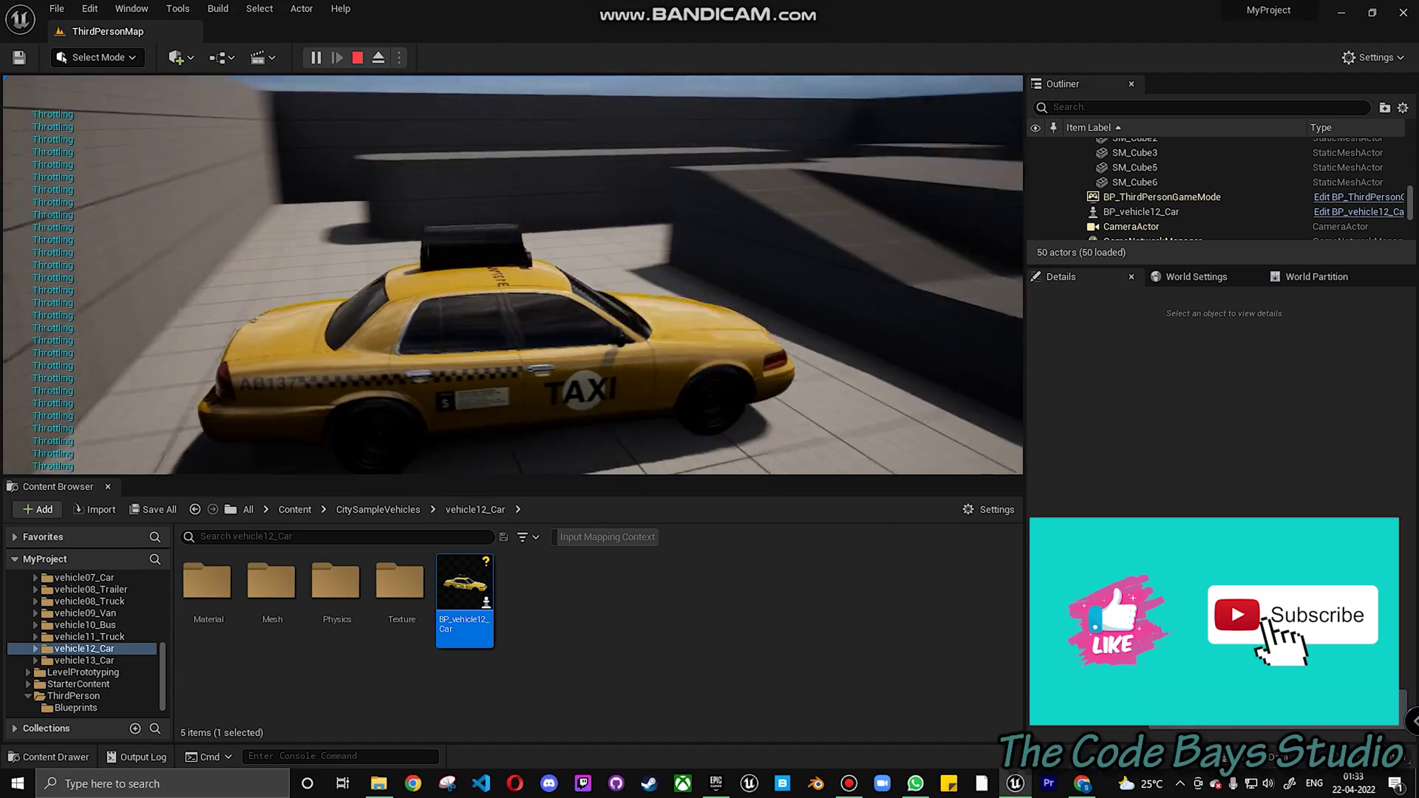
{"action": "key", "text": "w"}
{"action": "key", "text": "a"}
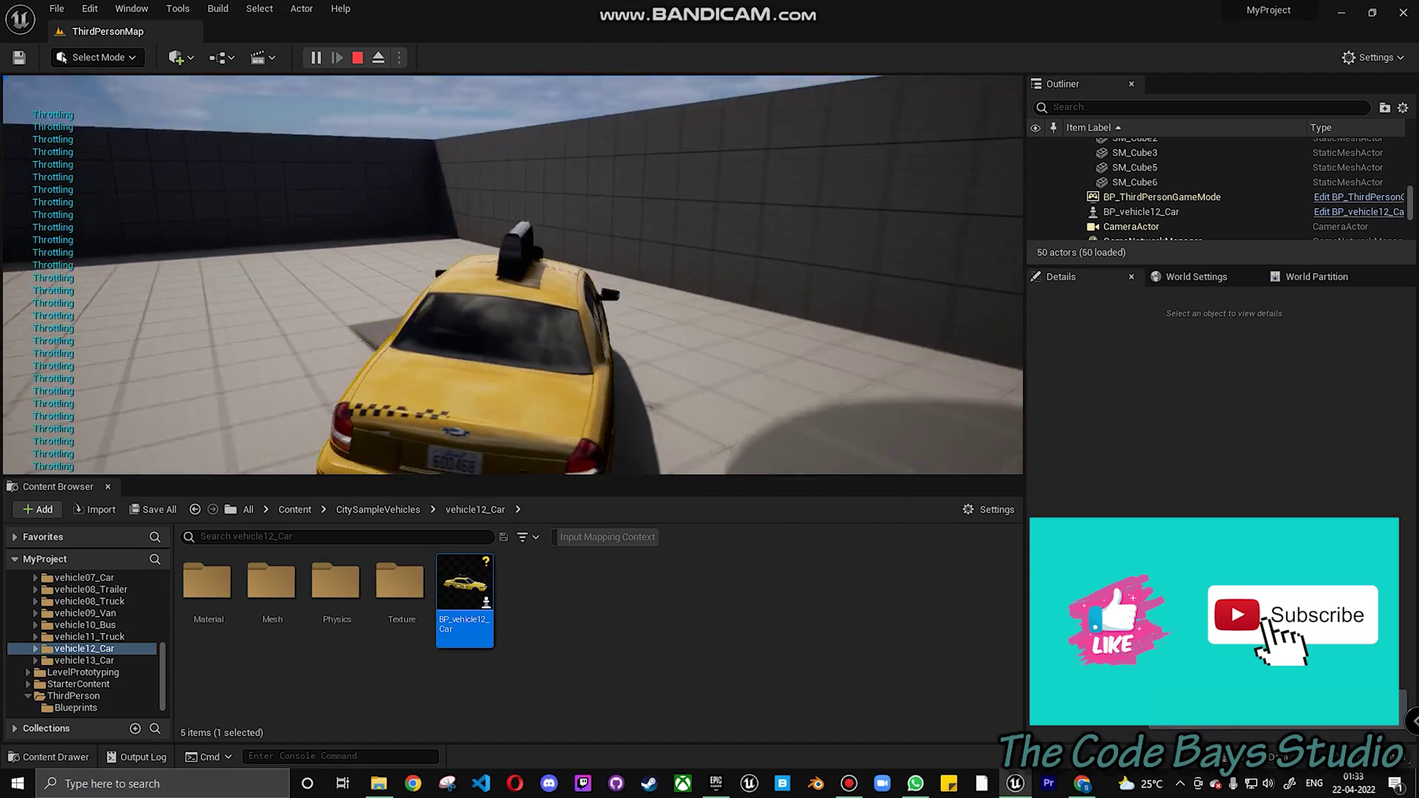
{"action": "key", "text": "w"}
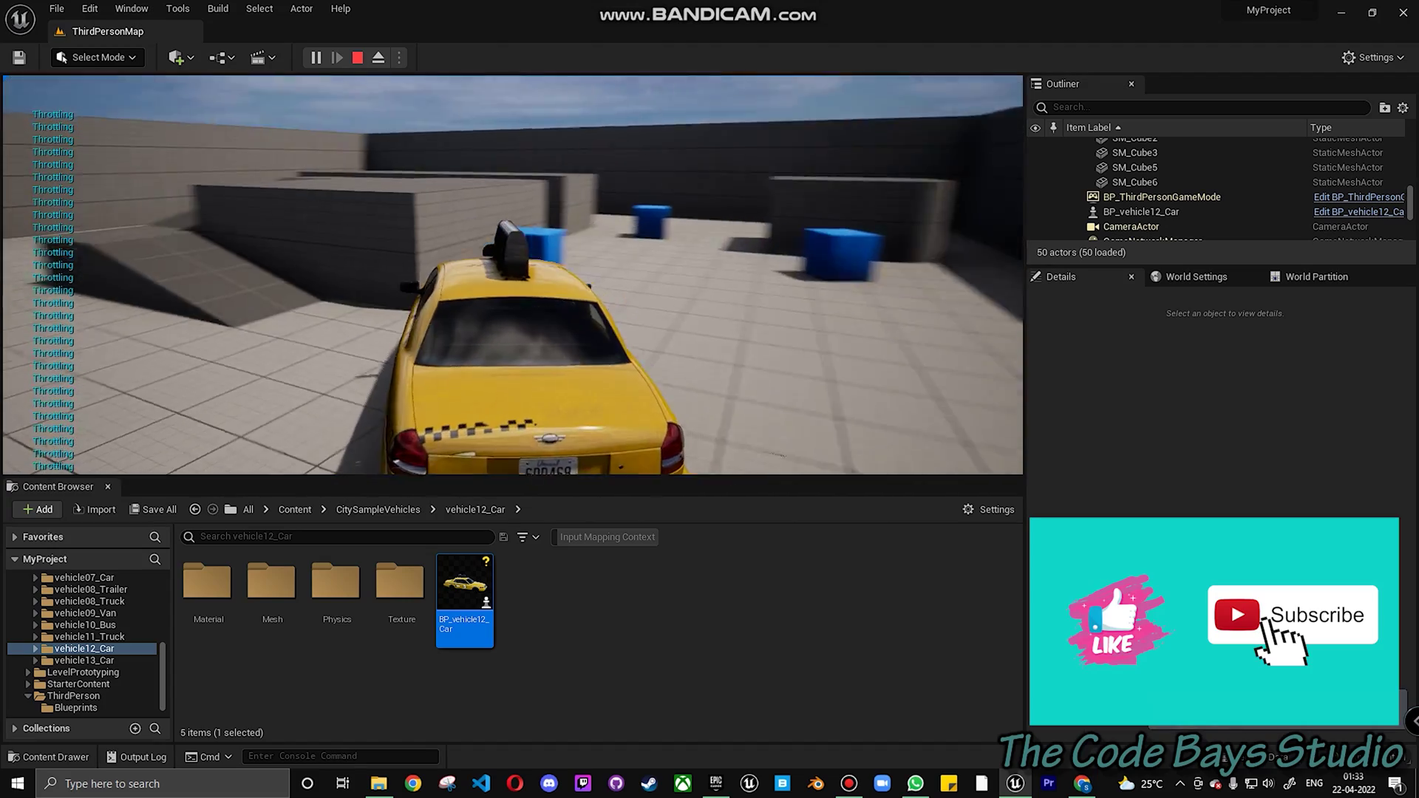
{"action": "key", "text": "a"}
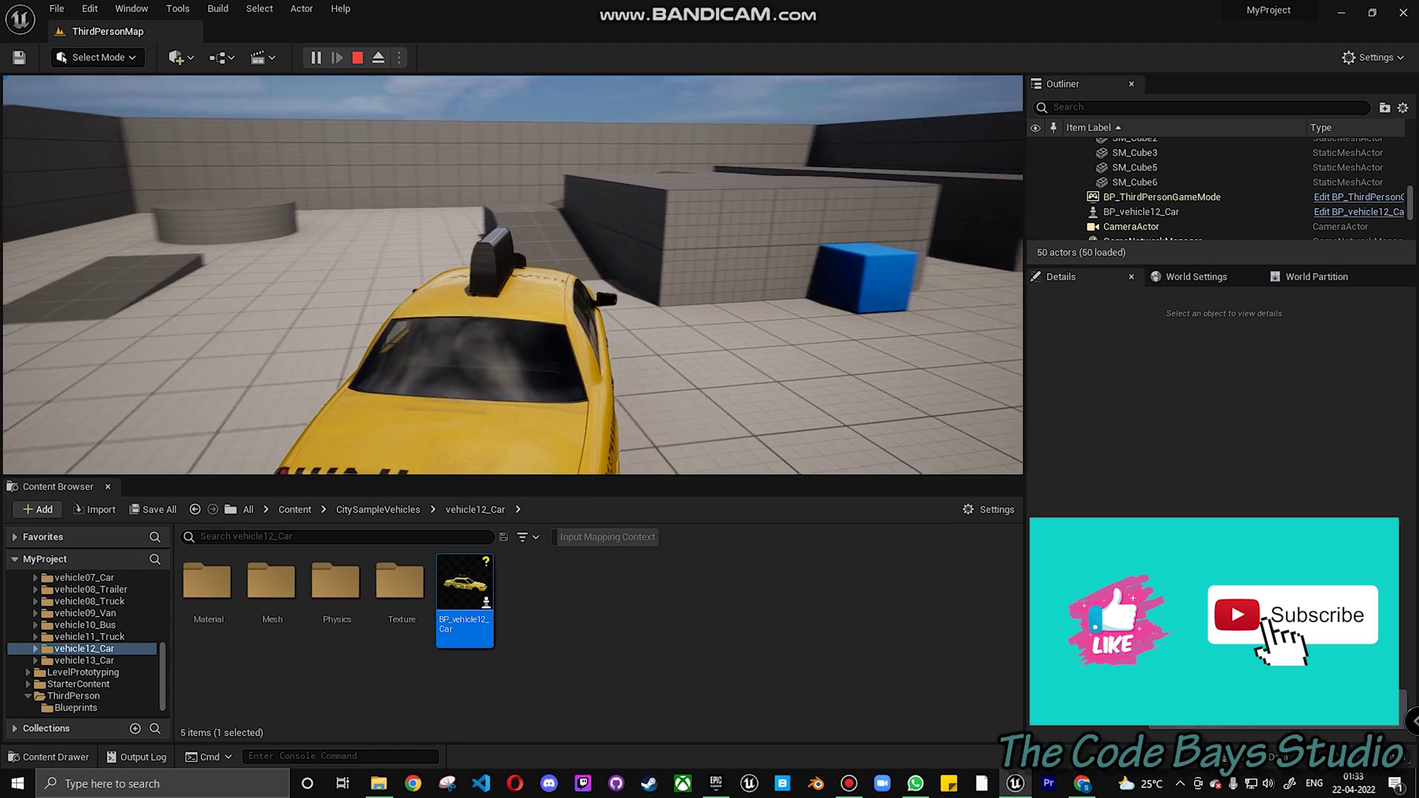
{"action": "key", "text": "w"}
{"action": "key", "text": "a"}
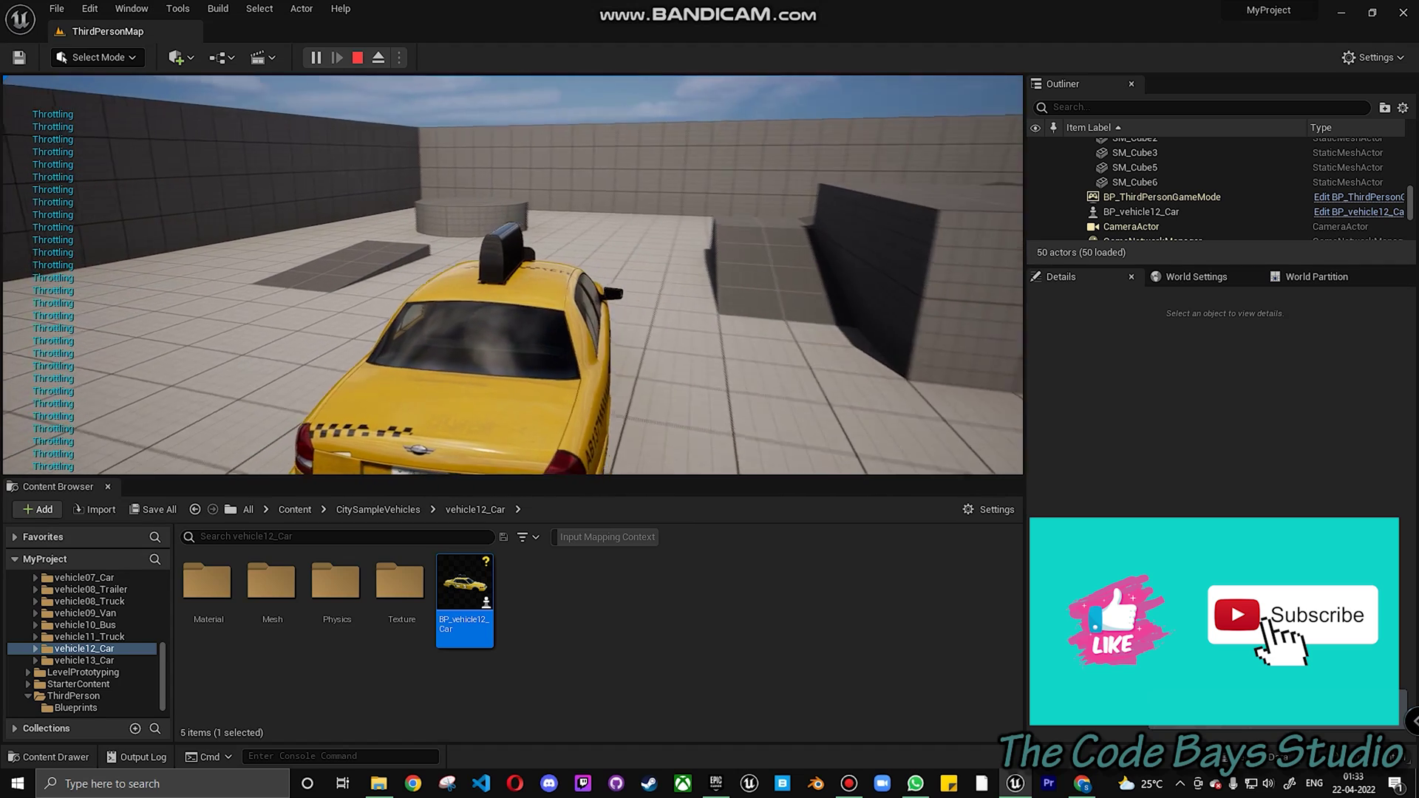